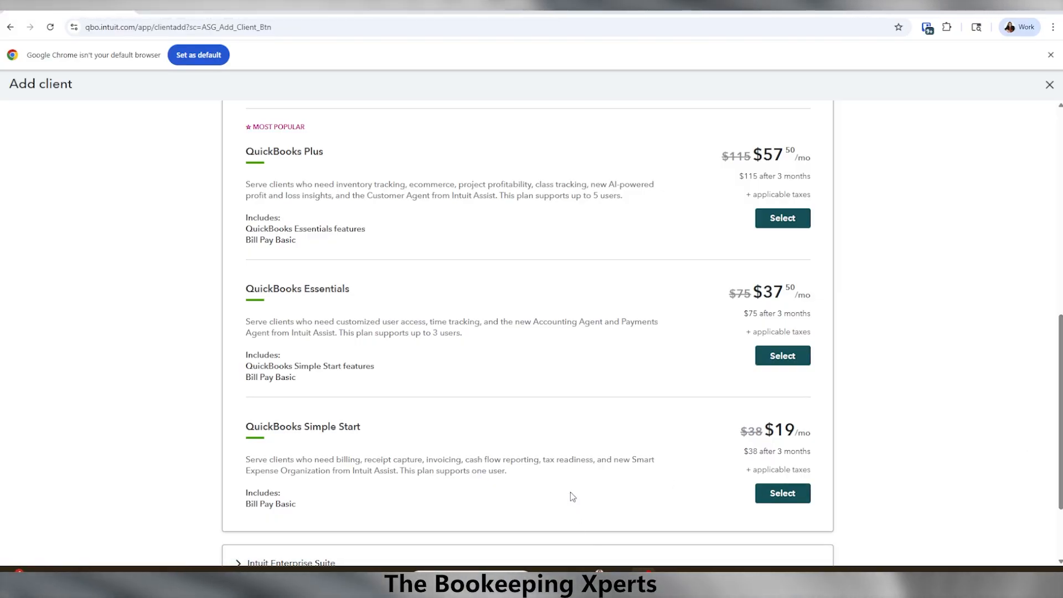
Step: Review the billing options and the QuickBooks Online plans with their features, user limits and prices for the new client
{"action": "scroll", "coordinate": [551, 470], "scroll_direction": "down", "scroll_amount": 2}
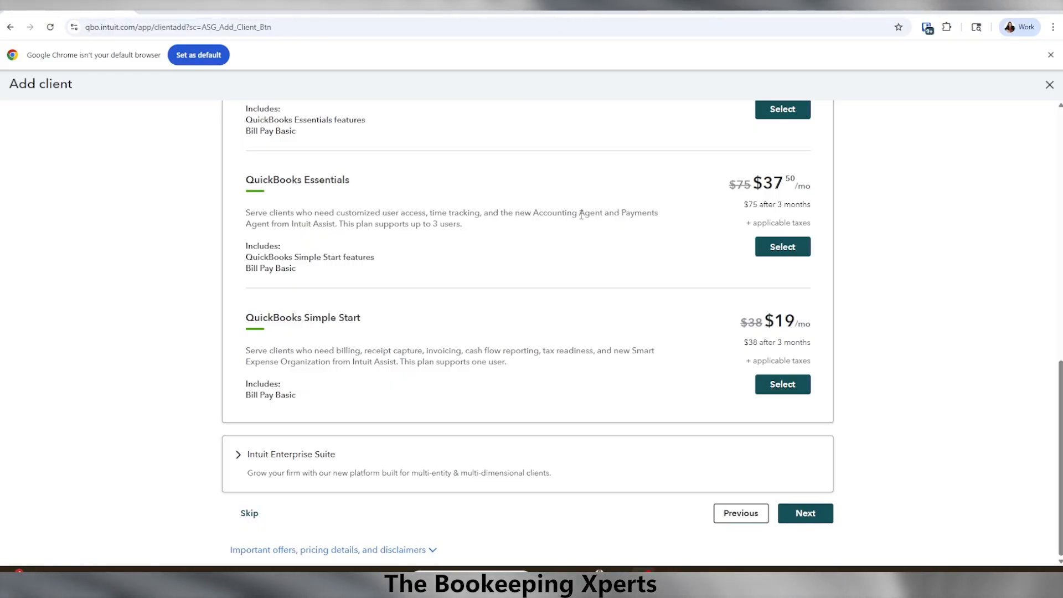
{"action": "scroll", "coordinate": [581, 215], "scroll_direction": "up", "scroll_amount": 2}
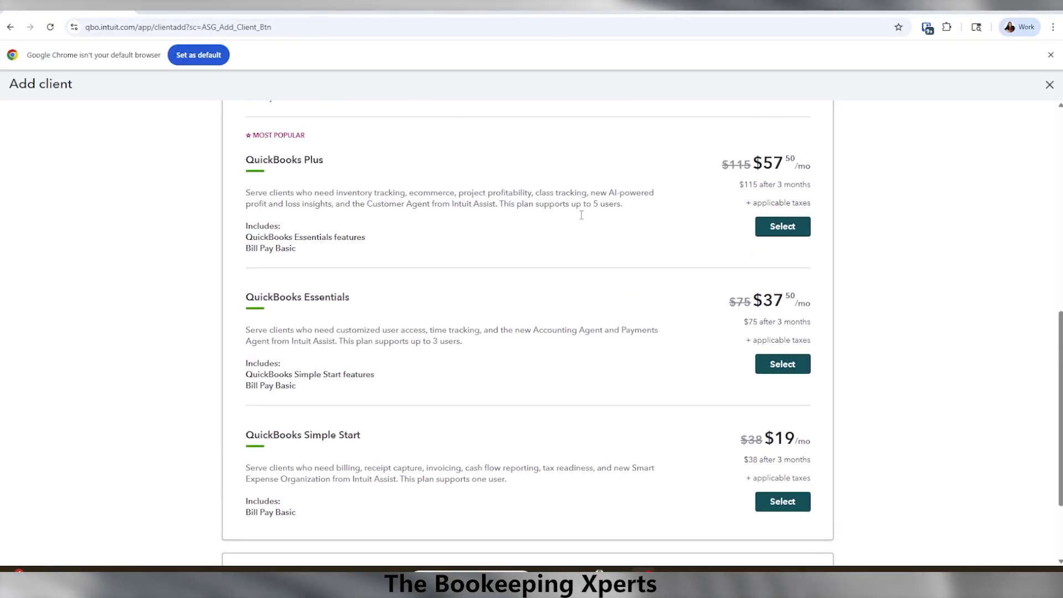
{"action": "scroll", "coordinate": [581, 214], "scroll_direction": "up", "scroll_amount": 1}
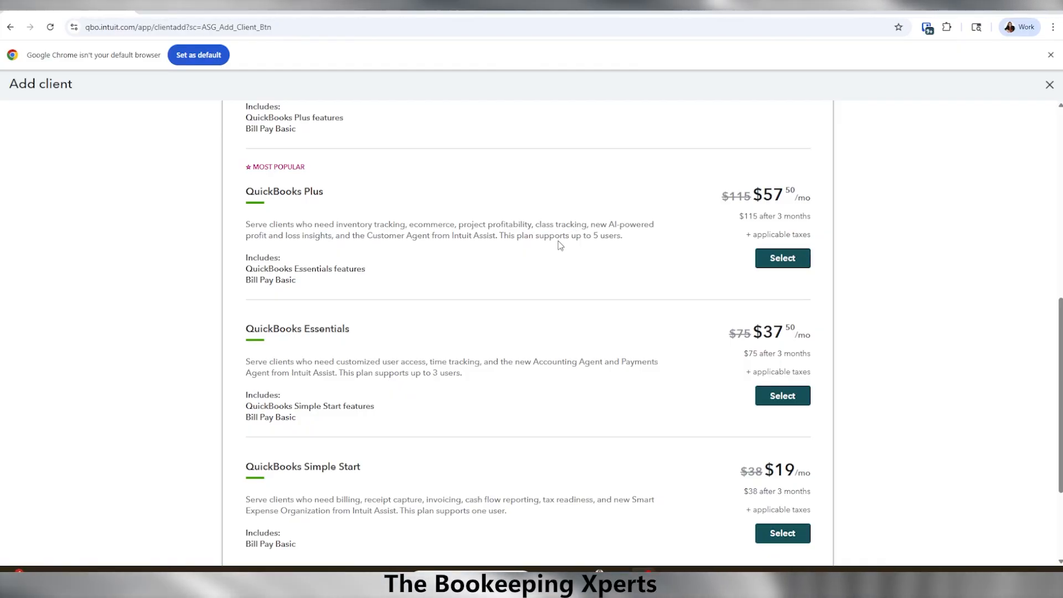
{"action": "scroll", "coordinate": [560, 245], "scroll_direction": "up", "scroll_amount": 3}
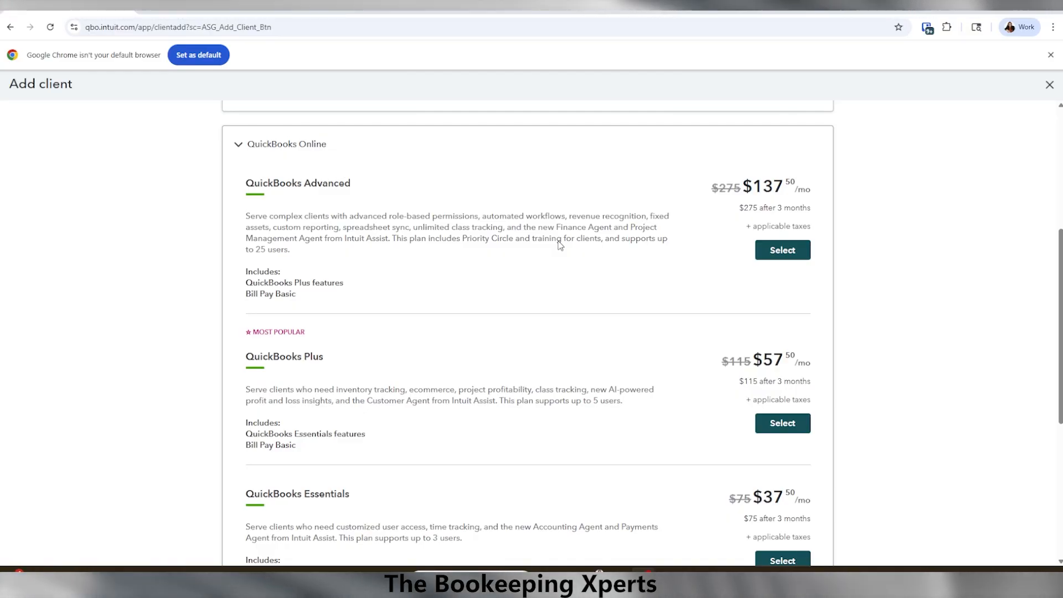
{"action": "scroll", "coordinate": [560, 245], "scroll_direction": "down", "scroll_amount": 5}
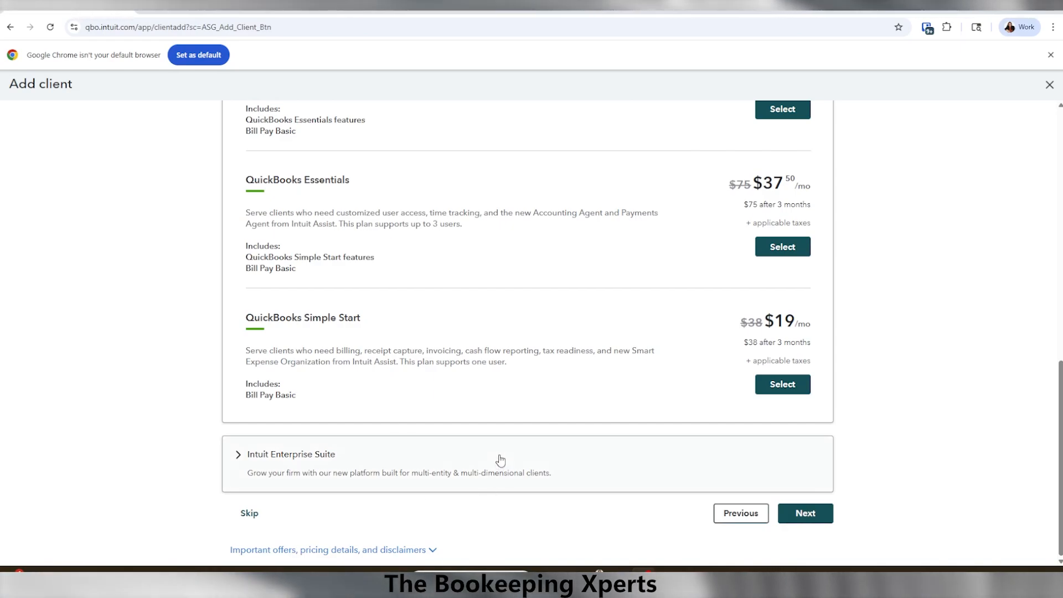
{"action": "scroll", "coordinate": [499, 458], "scroll_direction": "up", "scroll_amount": 2}
{"action": "scroll", "coordinate": [500, 458], "scroll_direction": "up", "scroll_amount": 7}
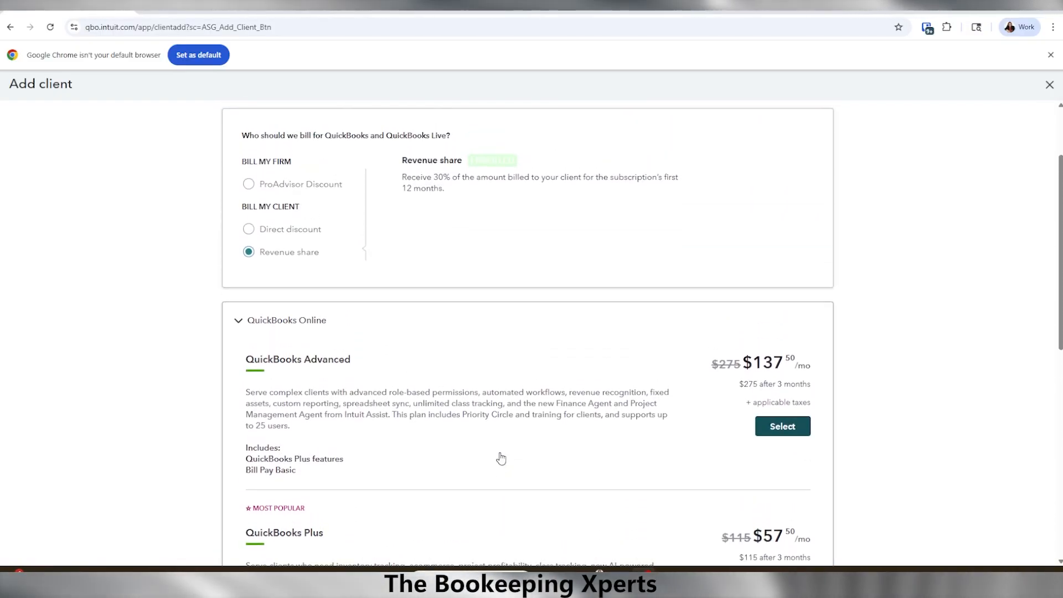
{"action": "scroll", "coordinate": [501, 458], "scroll_direction": "down", "scroll_amount": 6}
{"action": "scroll", "coordinate": [501, 458], "scroll_direction": "down", "scroll_amount": 1}
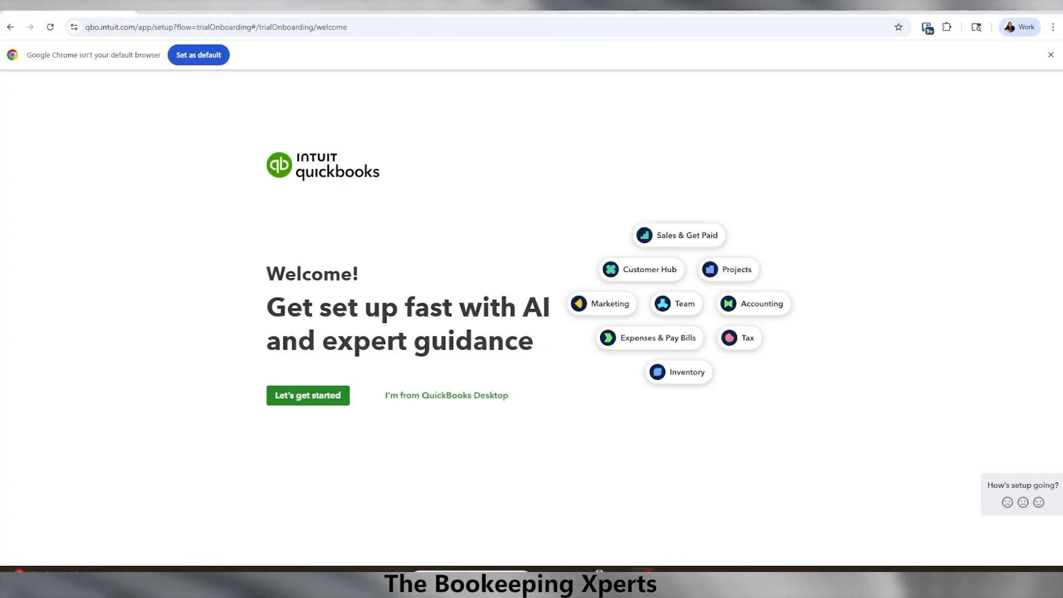
Step: Start the company setup and continue with "Nothing, I'm new to this" as what was used before QuickBooks
{"action": "left_click", "coordinate": [307, 394]}
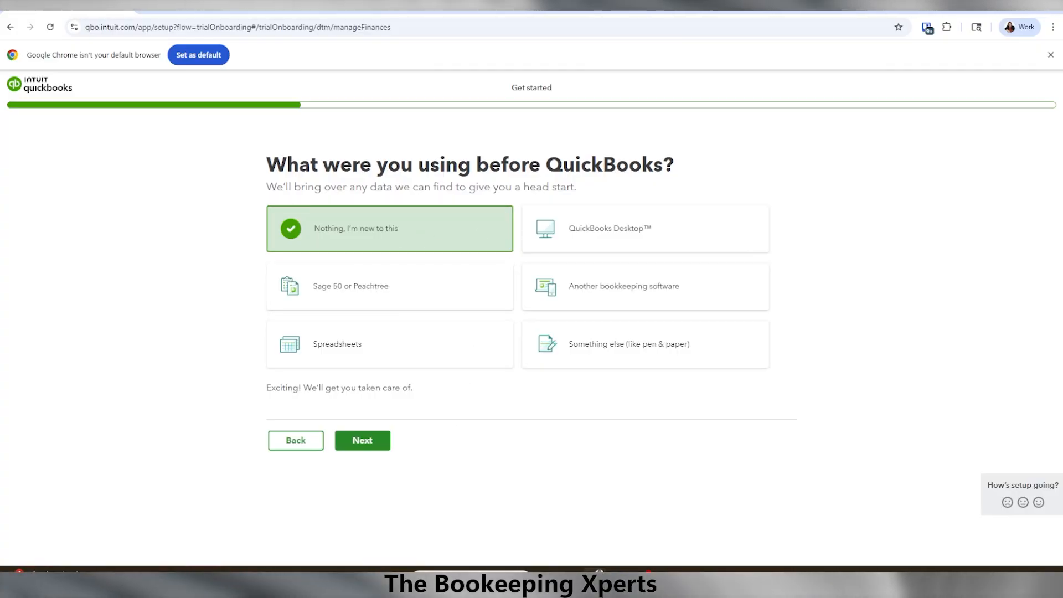
{"action": "left_click", "coordinate": [374, 443]}
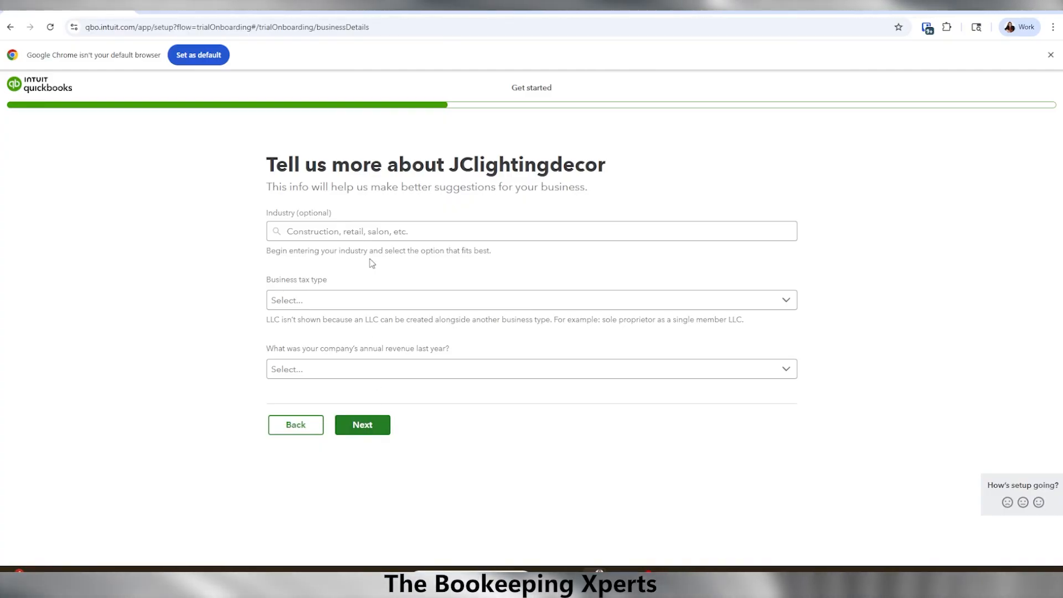
Step: Search the industries for "retail" and set the industry to "Other personal and household goods repair and maintenance"
{"action": "left_click", "coordinate": [372, 231]}
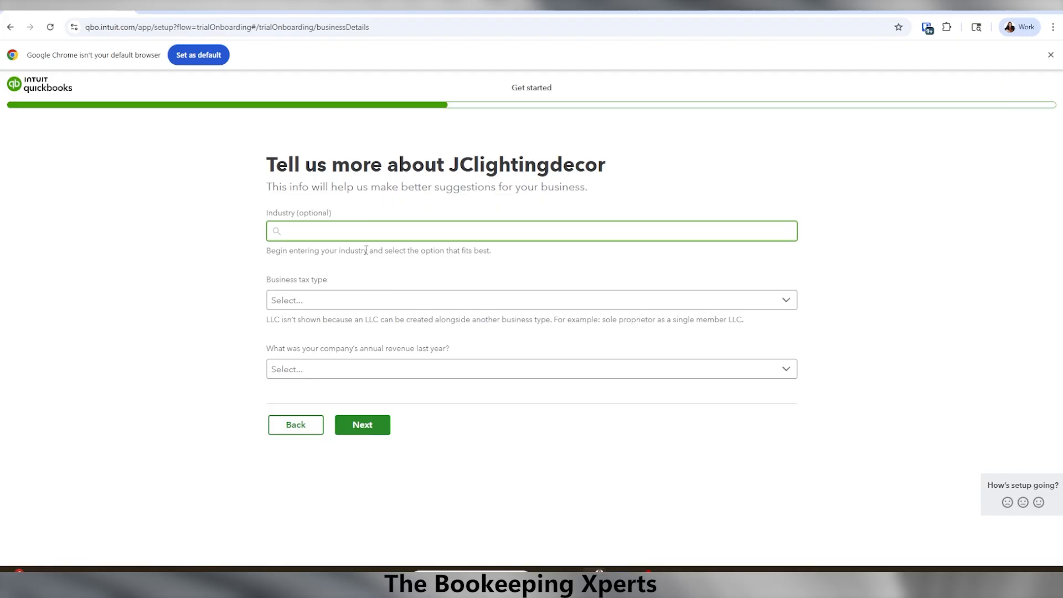
{"action": "type", "text": "retail"}
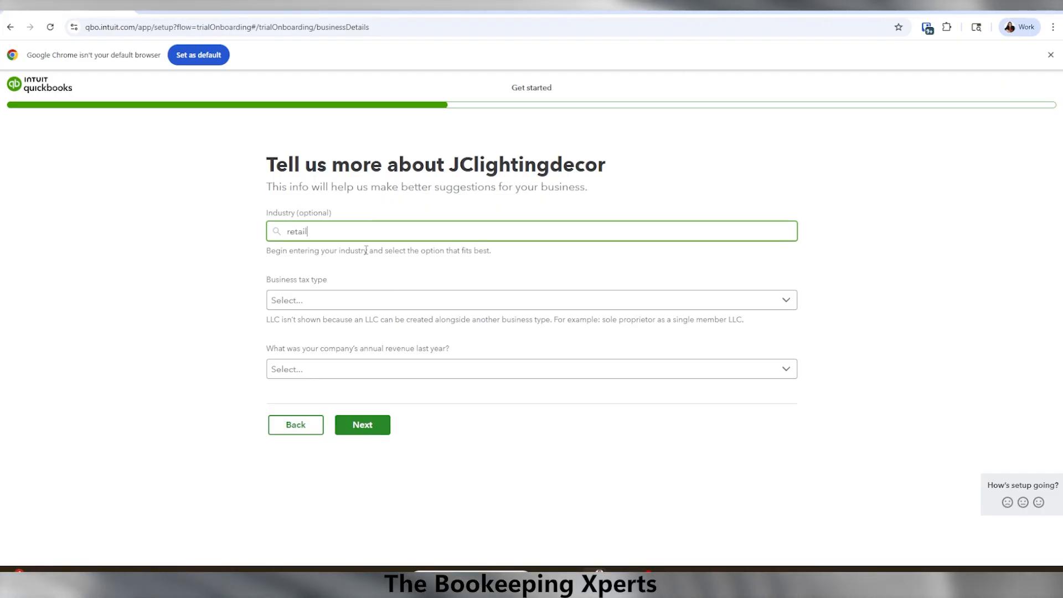
{"action": "key", "text": "BackSpace"}
{"action": "type", "text": "n"}
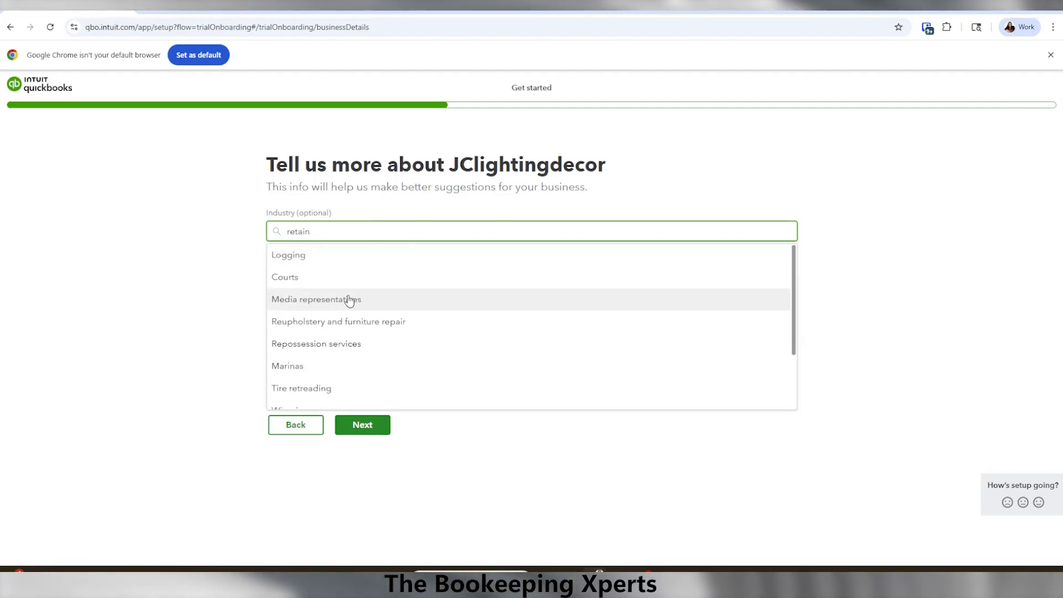
{"action": "key", "text": "BackSpace"}
{"action": "type", "text": "l"}
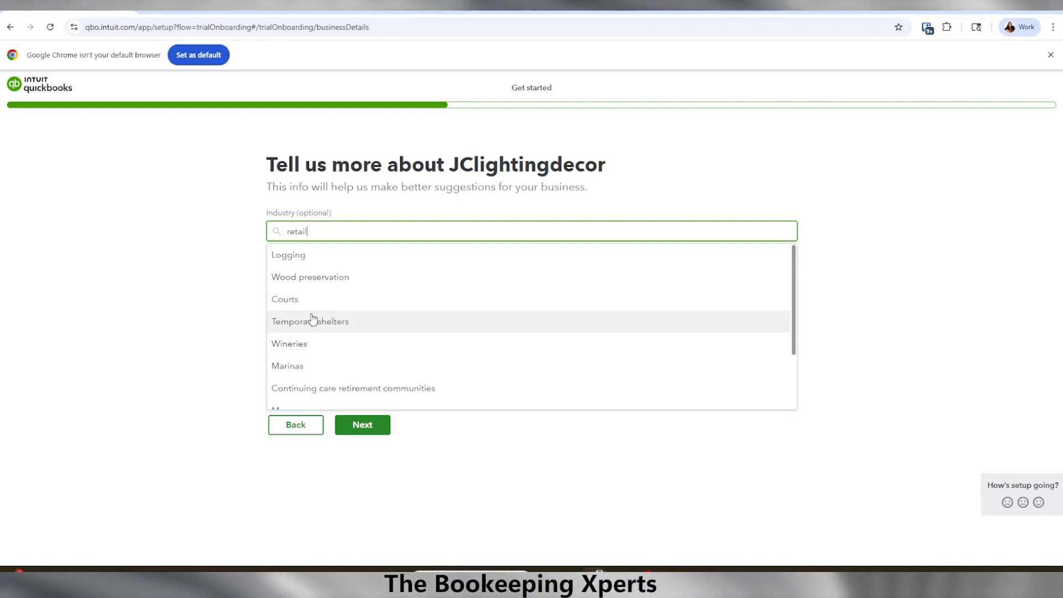
{"action": "scroll", "coordinate": [313, 318], "scroll_direction": "down", "scroll_amount": 2}
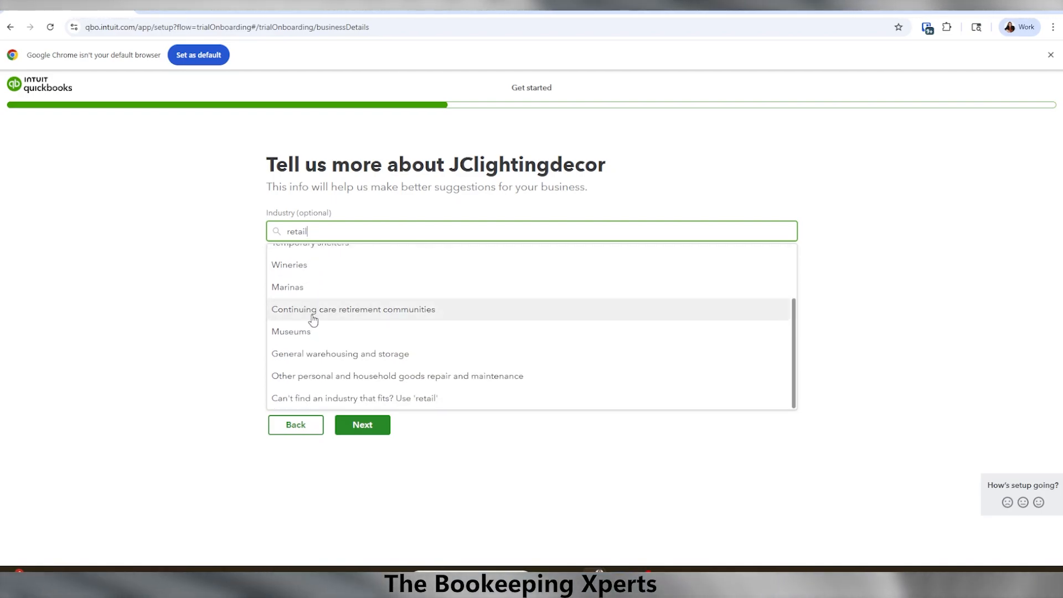
{"action": "left_click", "coordinate": [302, 382]}
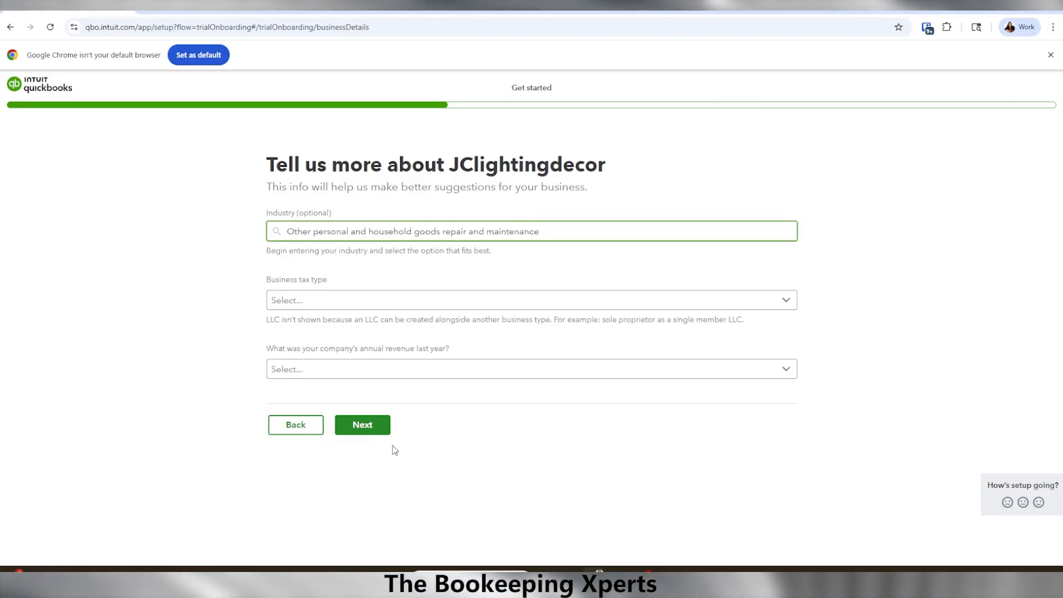
Step: Set the business tax type to Sole proprietor and last year's annual revenue to Less than 1.0M USD, and continue
{"action": "left_click", "coordinate": [416, 301]}
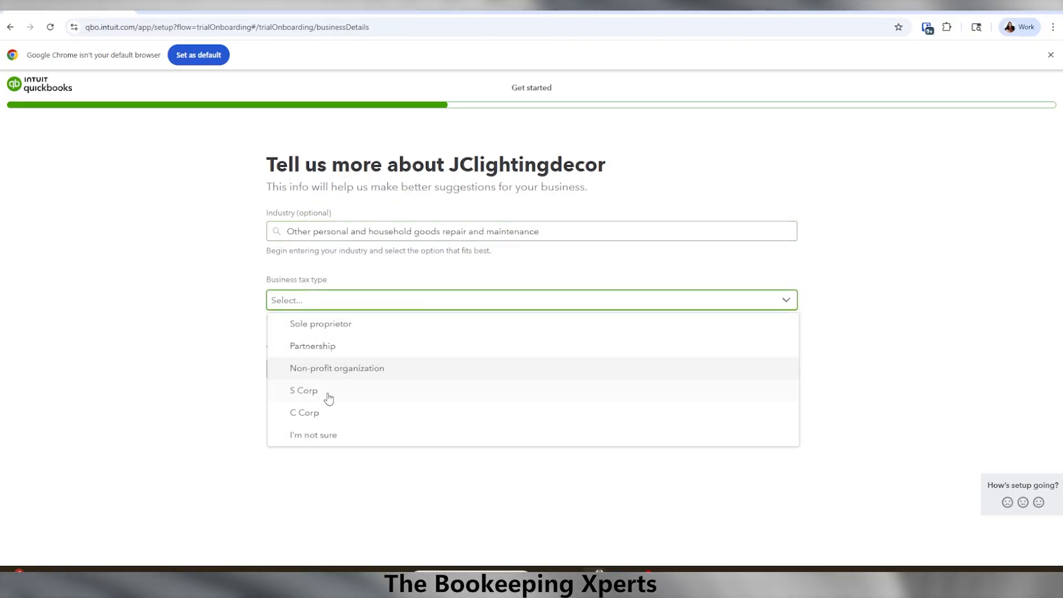
{"action": "left_click", "coordinate": [350, 326]}
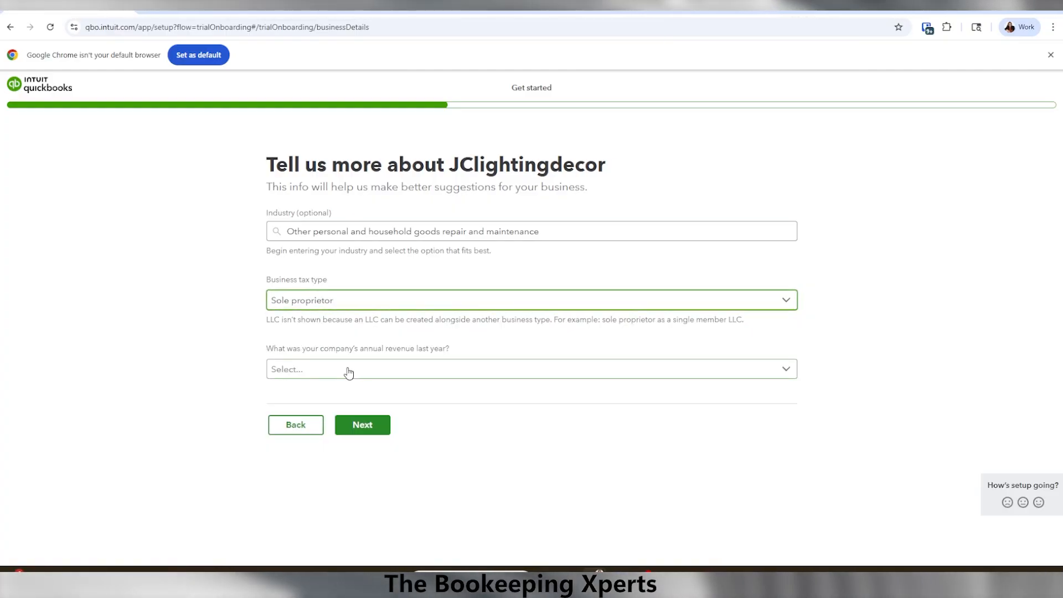
{"action": "left_click", "coordinate": [349, 373]}
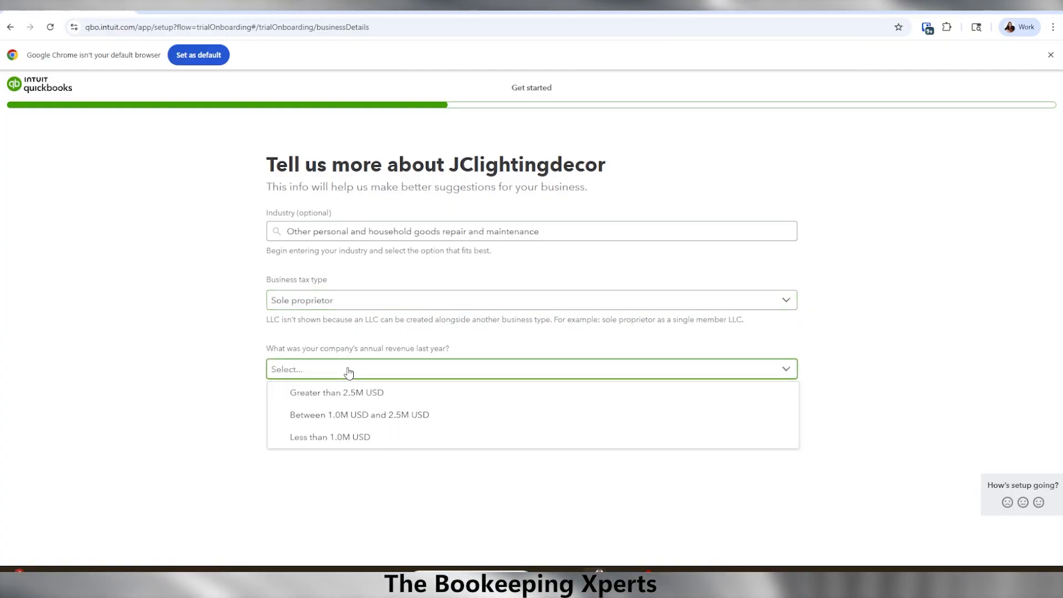
{"action": "left_click", "coordinate": [328, 438]}
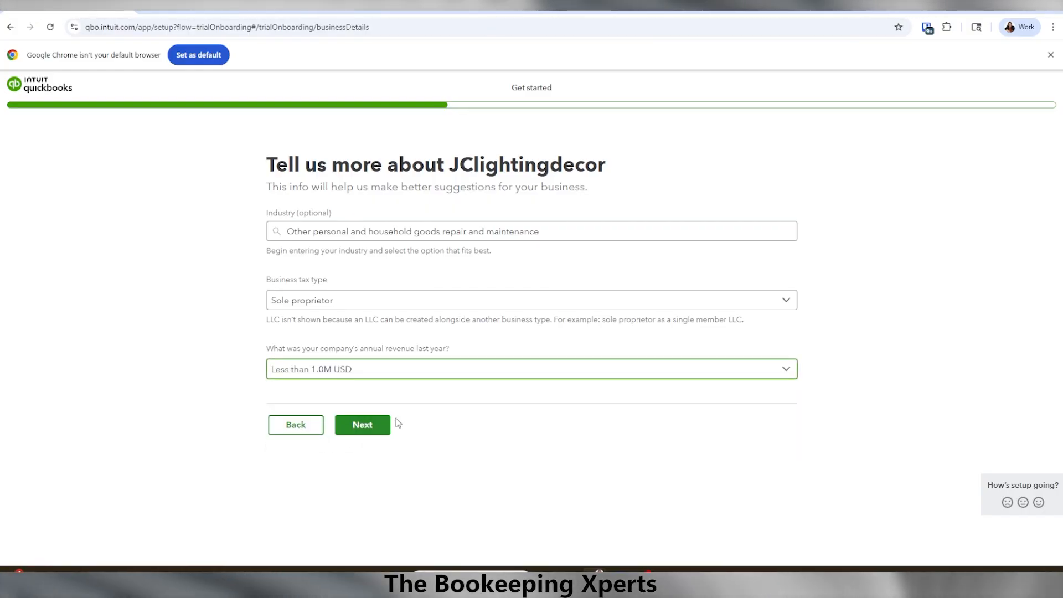
{"action": "left_click", "coordinate": [355, 430]}
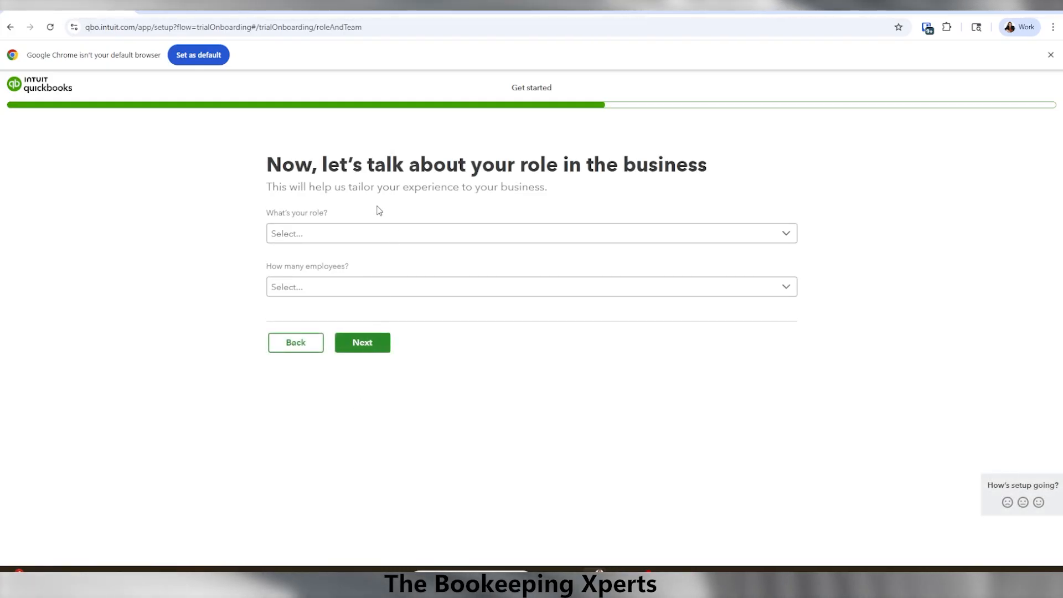
Step: Set the role in the business to Owner or partner and the number of employees to 2-5, and continue
{"action": "left_click", "coordinate": [334, 242]}
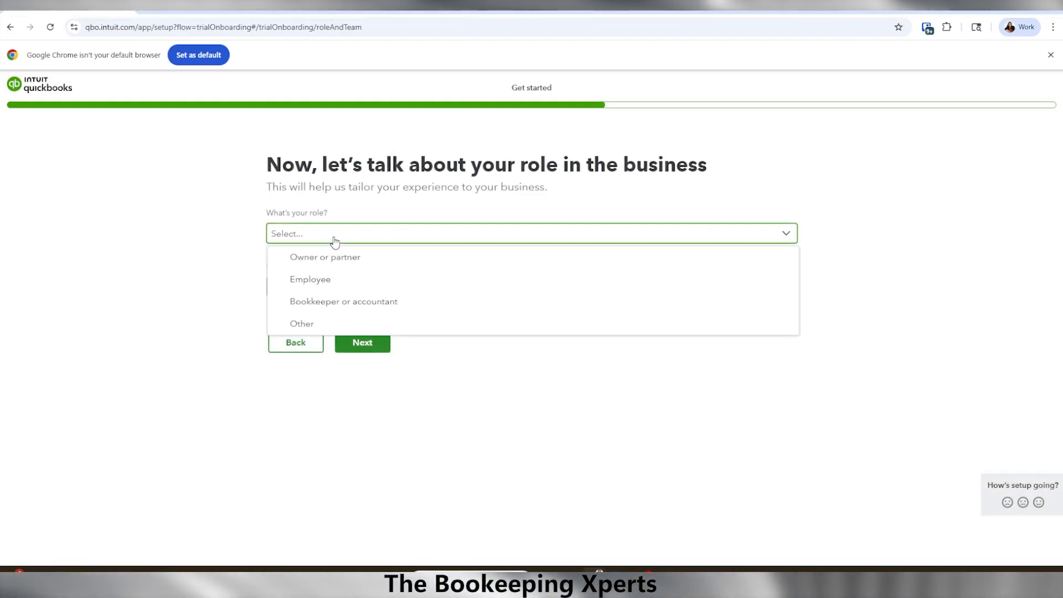
{"action": "left_click", "coordinate": [333, 258]}
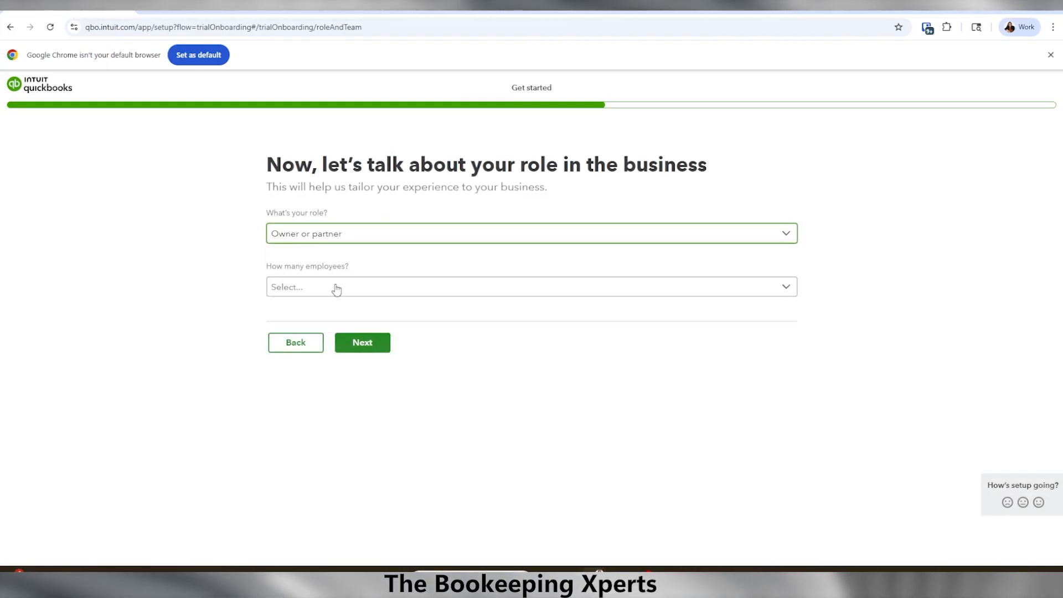
{"action": "left_click", "coordinate": [333, 286]}
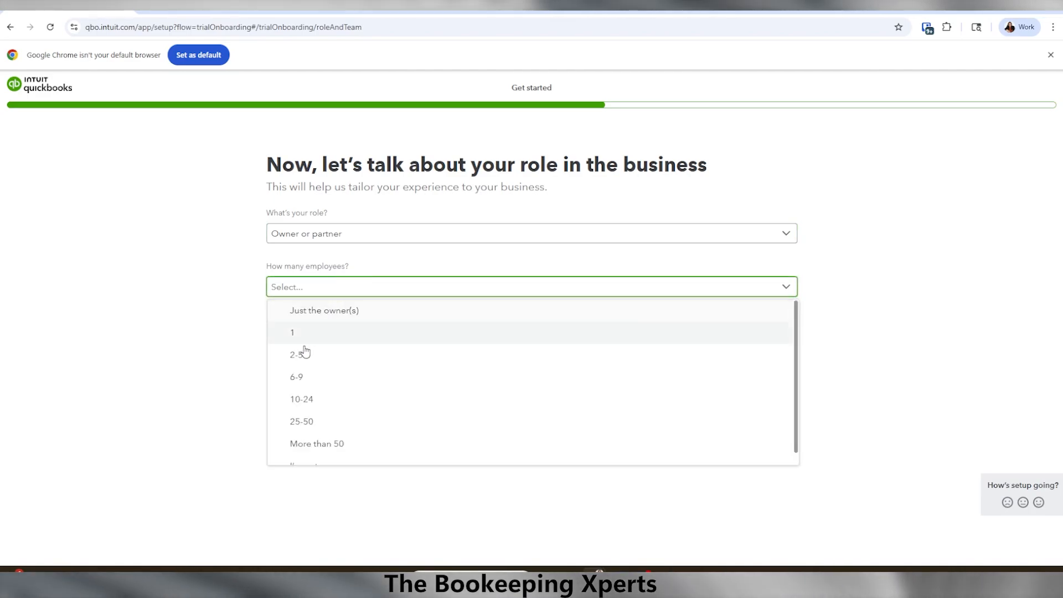
{"action": "left_click", "coordinate": [304, 357]}
{"action": "left_click", "coordinate": [378, 343]}
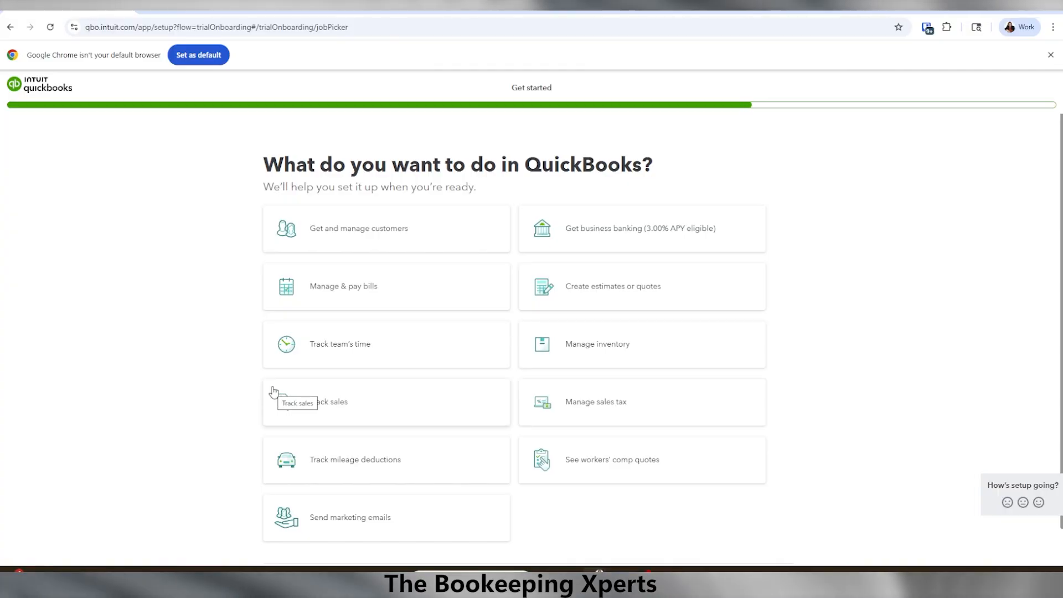
Step: Select Manage & pay bills, Get and manage customers, Track sales and Track mileage deductions as things to do in QuickBooks
{"action": "left_click", "coordinate": [351, 299]}
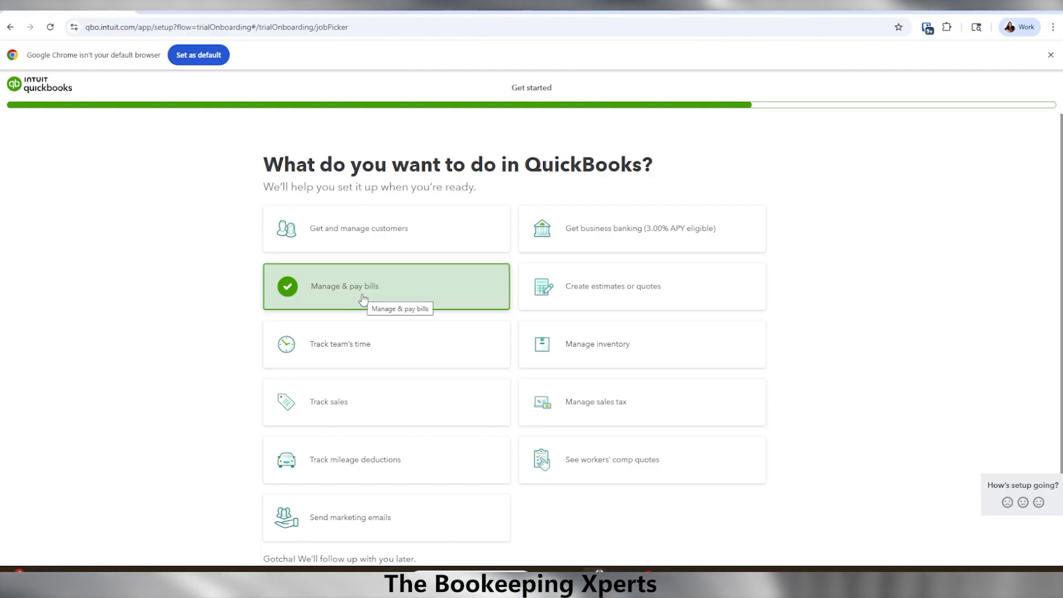
{"action": "left_click", "coordinate": [358, 234]}
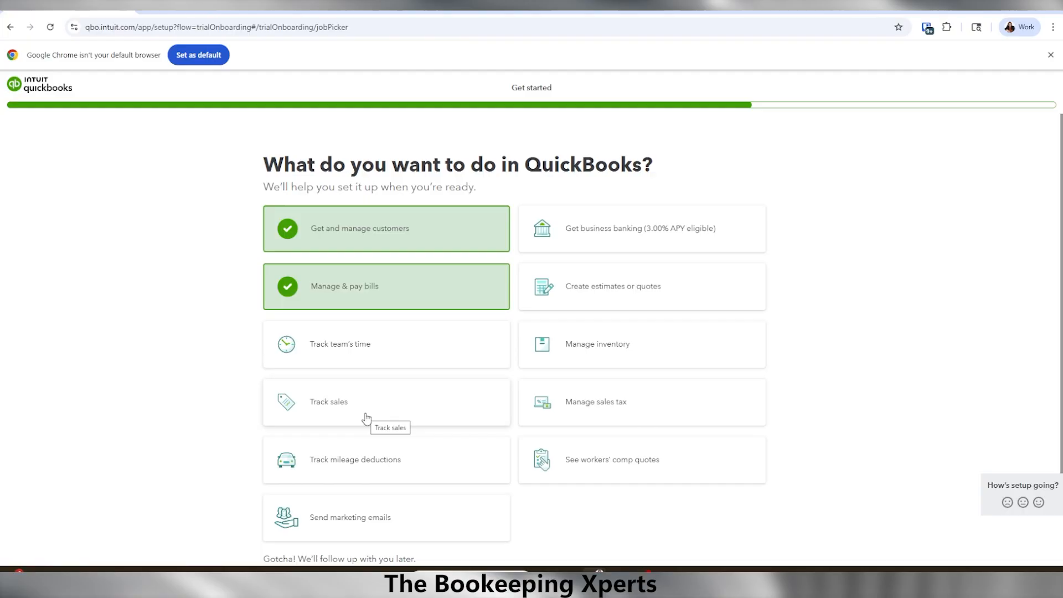
{"action": "left_click", "coordinate": [402, 416]}
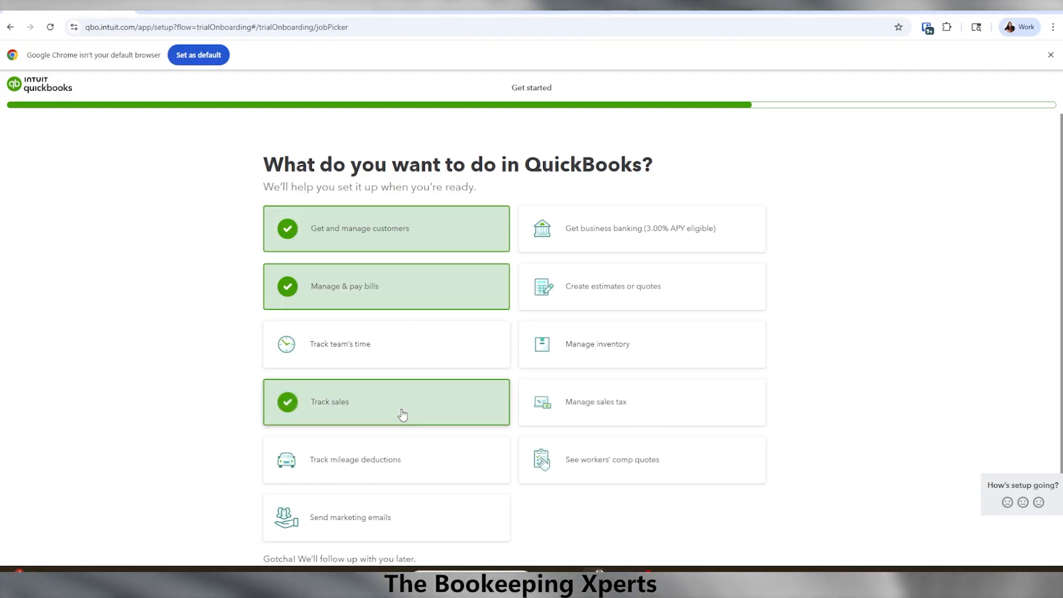
{"action": "left_click", "coordinate": [391, 464]}
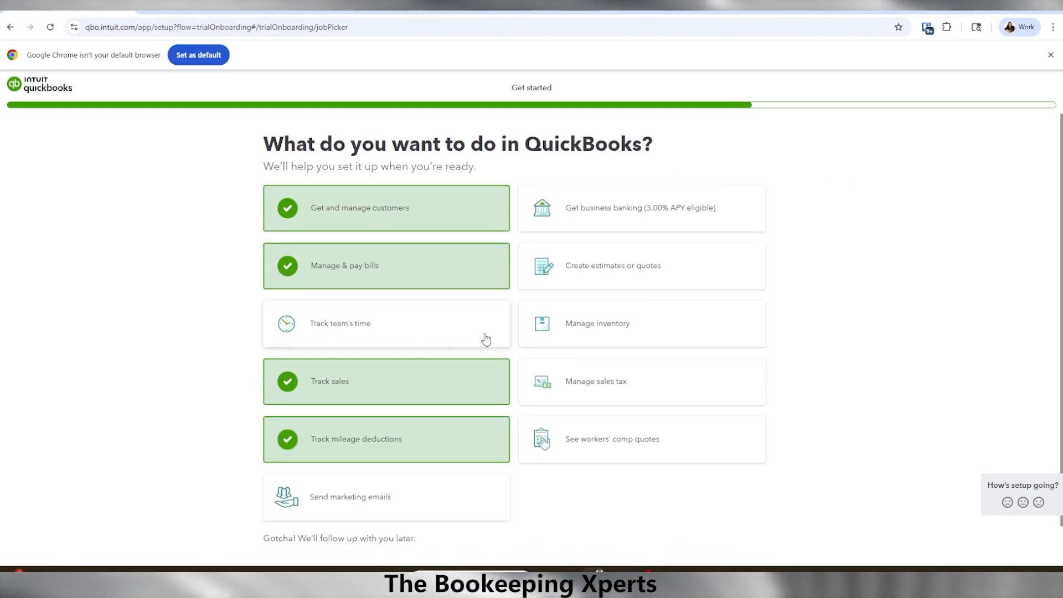
Step: Add Create estimates or quotes and Manage sales tax to the selected QuickBooks tasks, and continue the setup
{"action": "scroll", "coordinate": [485, 339], "scroll_direction": "down", "scroll_amount": 2}
{"action": "scroll", "coordinate": [485, 339], "scroll_direction": "up", "scroll_amount": 2}
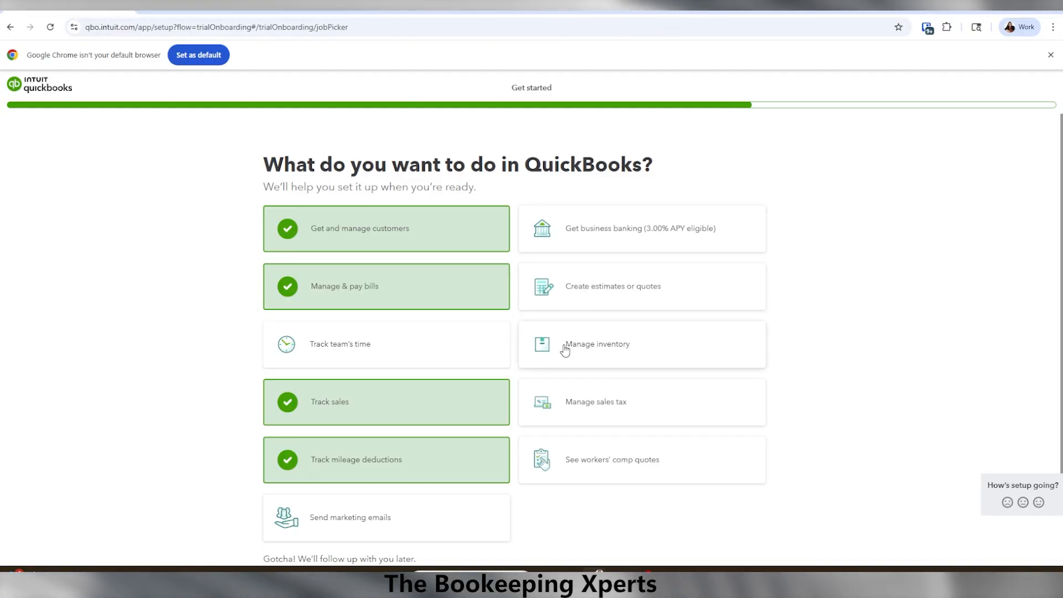
{"action": "left_click", "coordinate": [652, 286]}
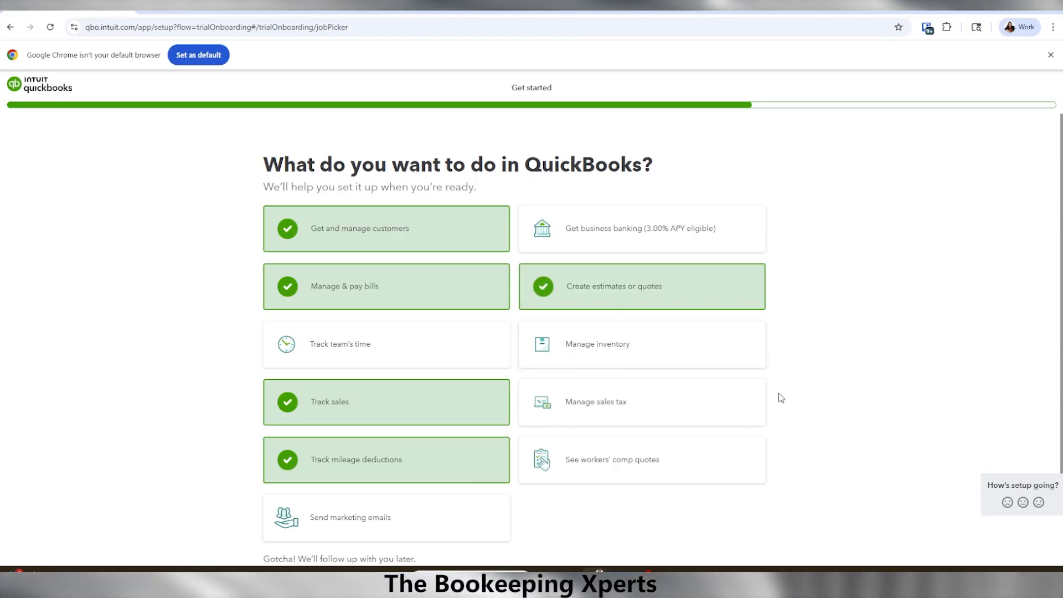
{"action": "left_click", "coordinate": [614, 410]}
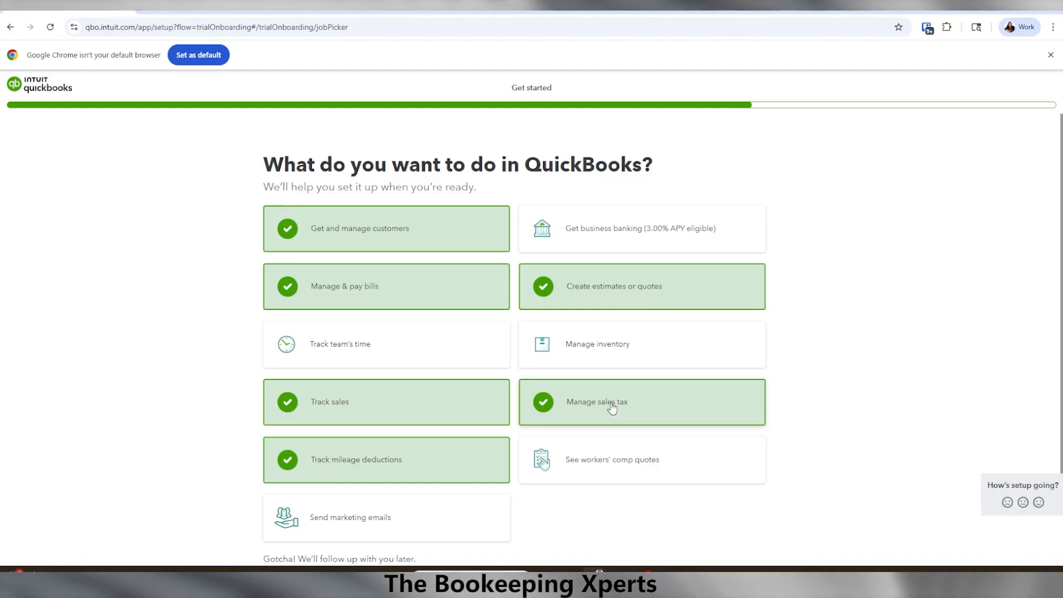
{"action": "scroll", "coordinate": [612, 405], "scroll_direction": "down", "scroll_amount": 1}
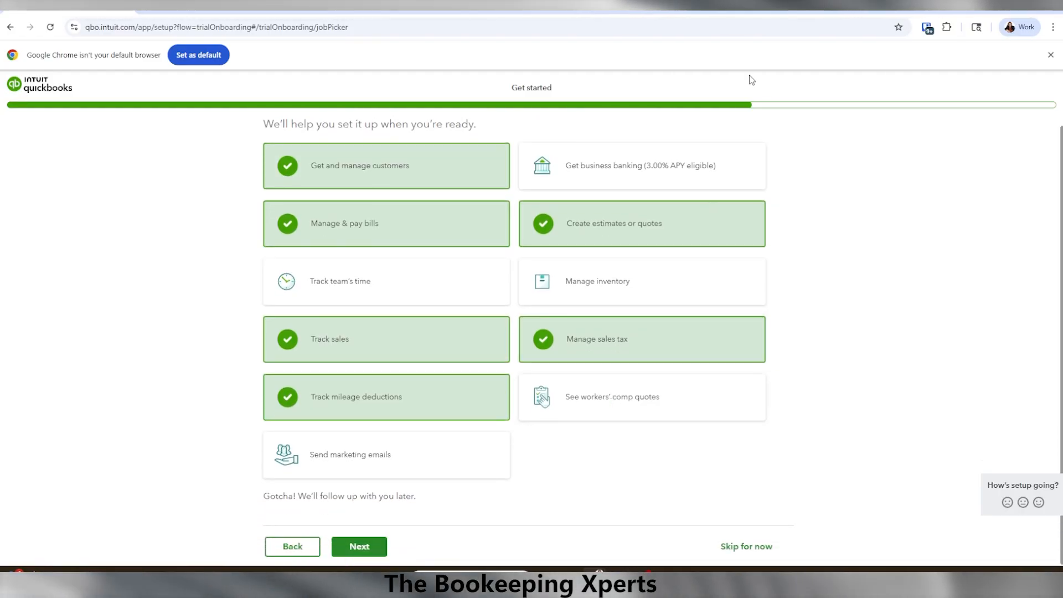
{"action": "left_click", "coordinate": [374, 547]}
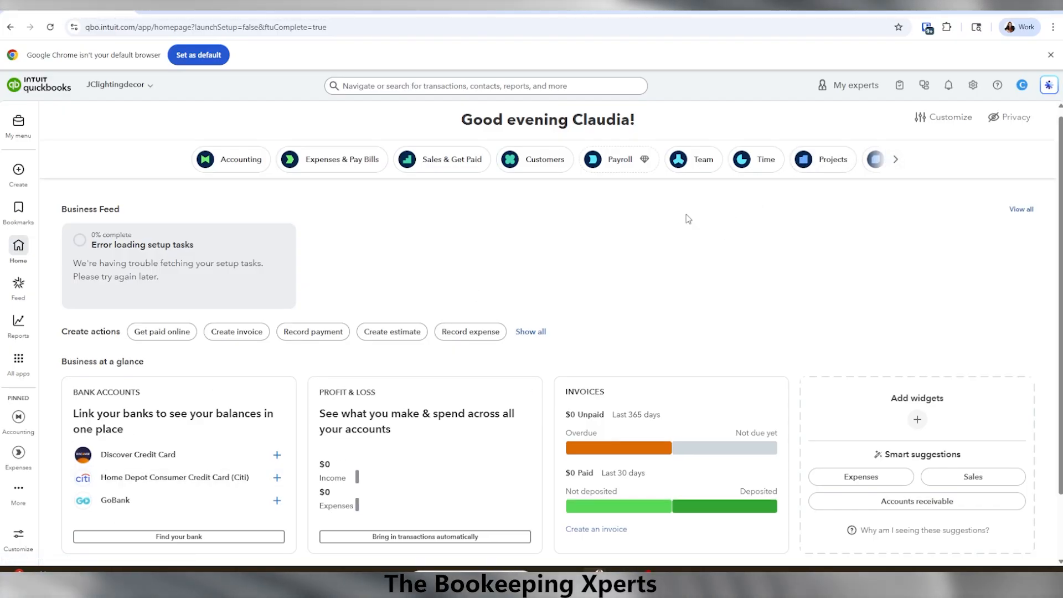
Step: Look over the company home page and open the client overview in the Accounting area
{"action": "scroll", "coordinate": [642, 228], "scroll_direction": "down", "scroll_amount": 2}
{"action": "scroll", "coordinate": [645, 222], "scroll_direction": "up", "scroll_amount": 1}
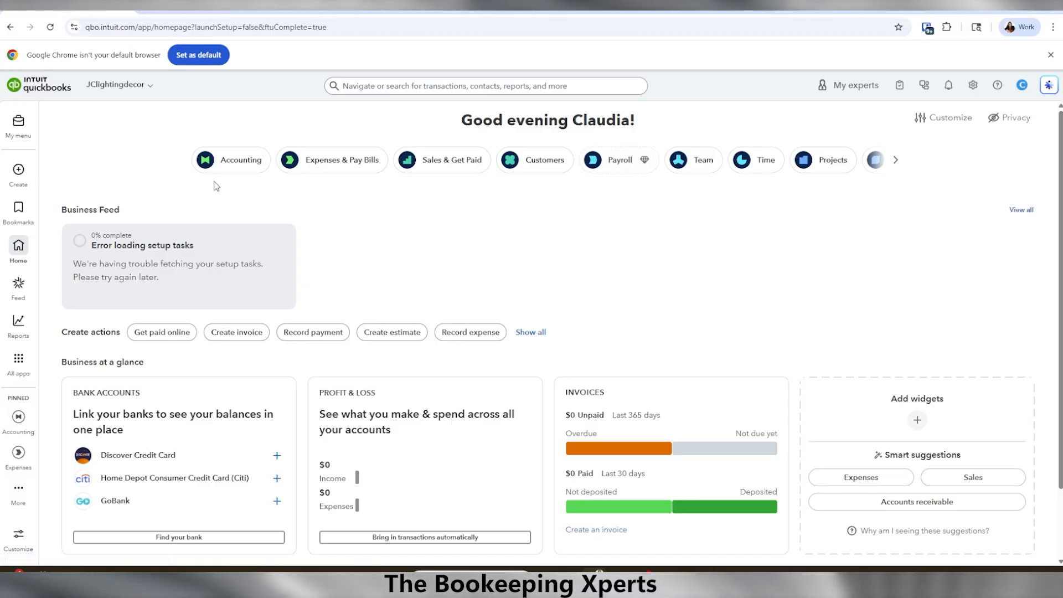
{"action": "left_click", "coordinate": [237, 165]}
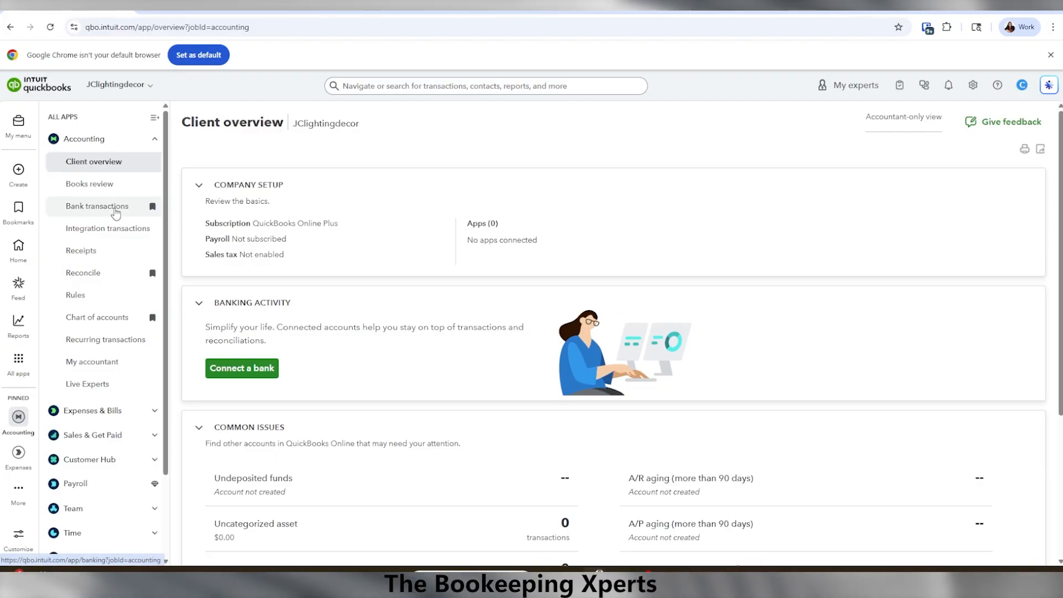
Step: Open the bank transactions page, look over the bank connection options and dismiss the full screen tip
{"action": "left_click", "coordinate": [115, 212]}
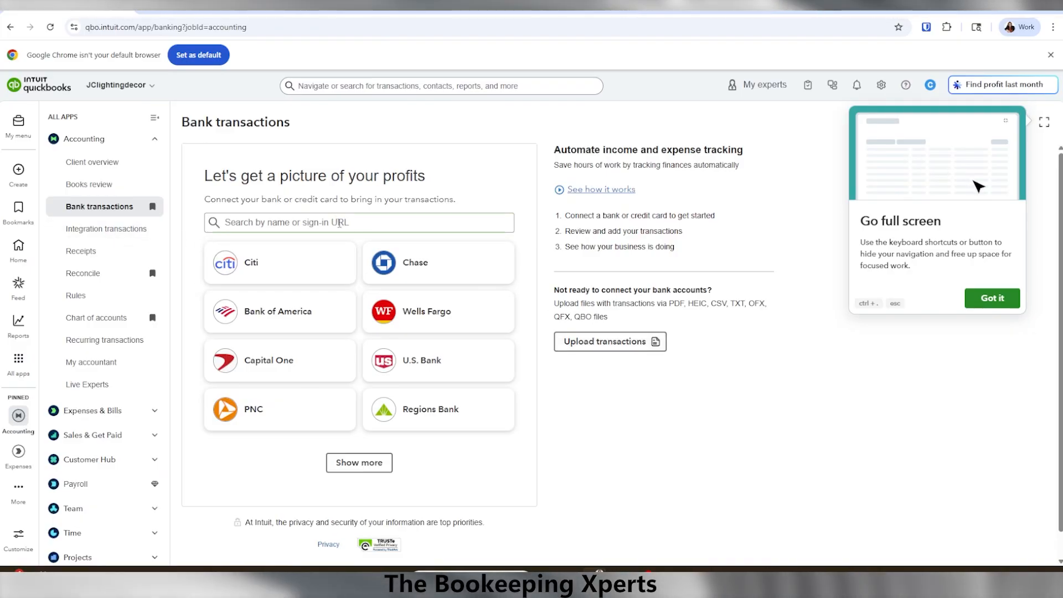
{"action": "left_click", "coordinate": [340, 223]}
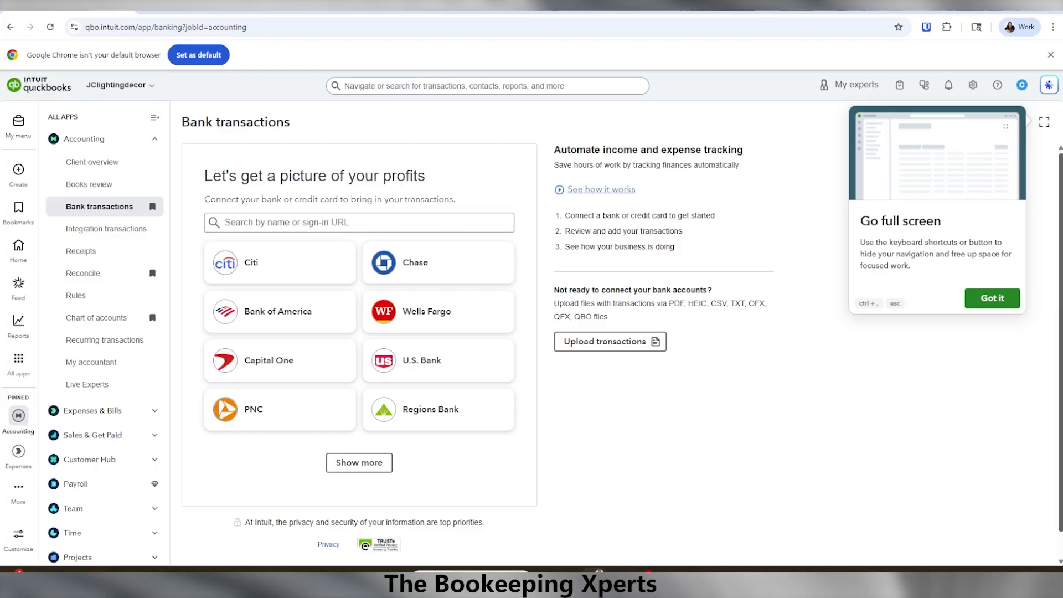
{"action": "left_click", "coordinate": [986, 298]}
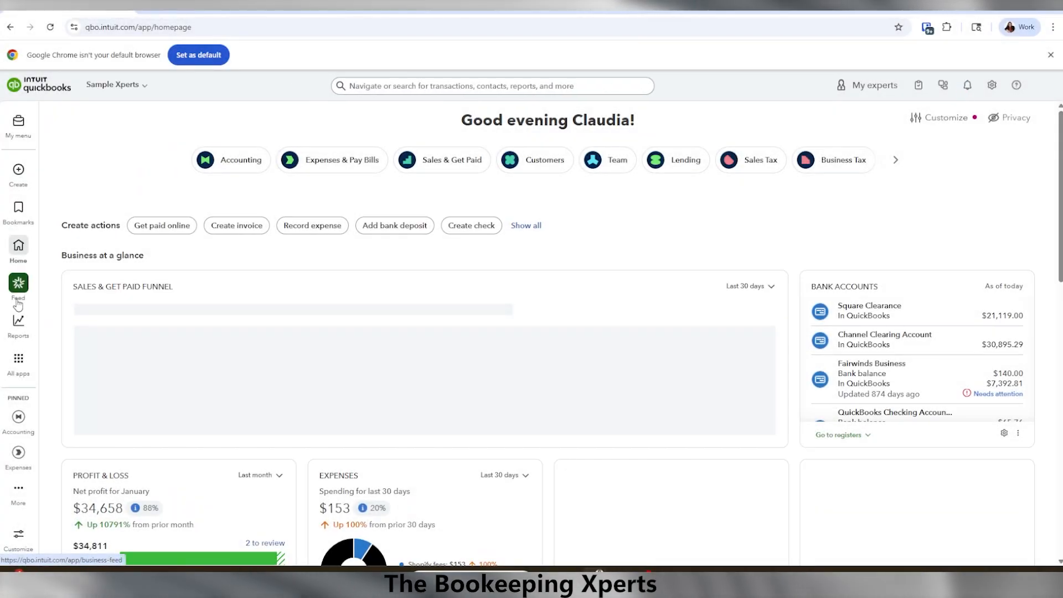
Step: In the Sample Xperts company, open the bank transactions, show the pending ones for Discover Xperts and dismiss the promotional banner
{"action": "mouse_move", "coordinate": [18, 359]}
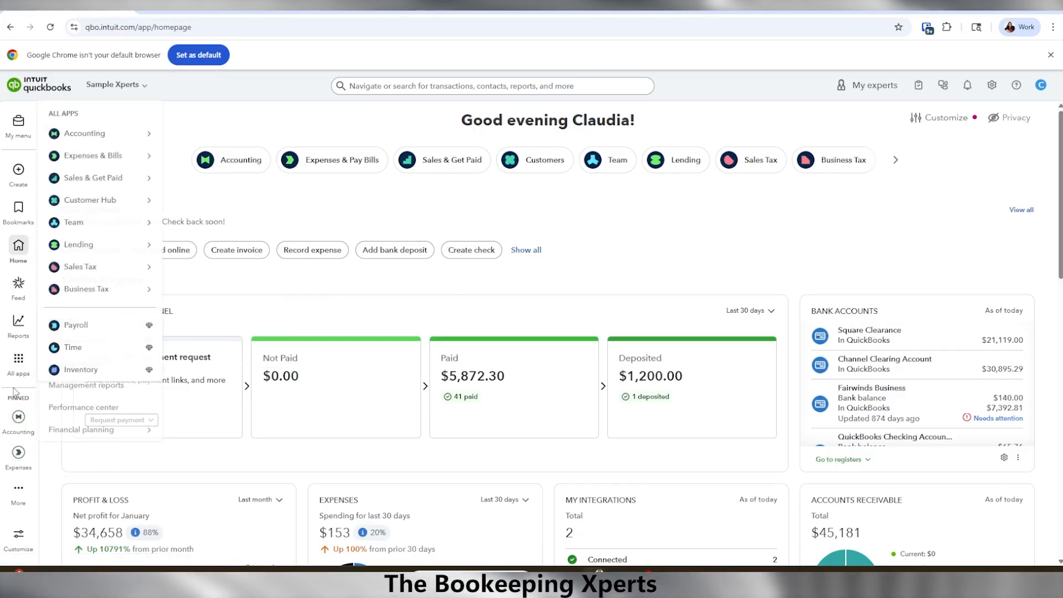
{"action": "mouse_move", "coordinate": [116, 142]}
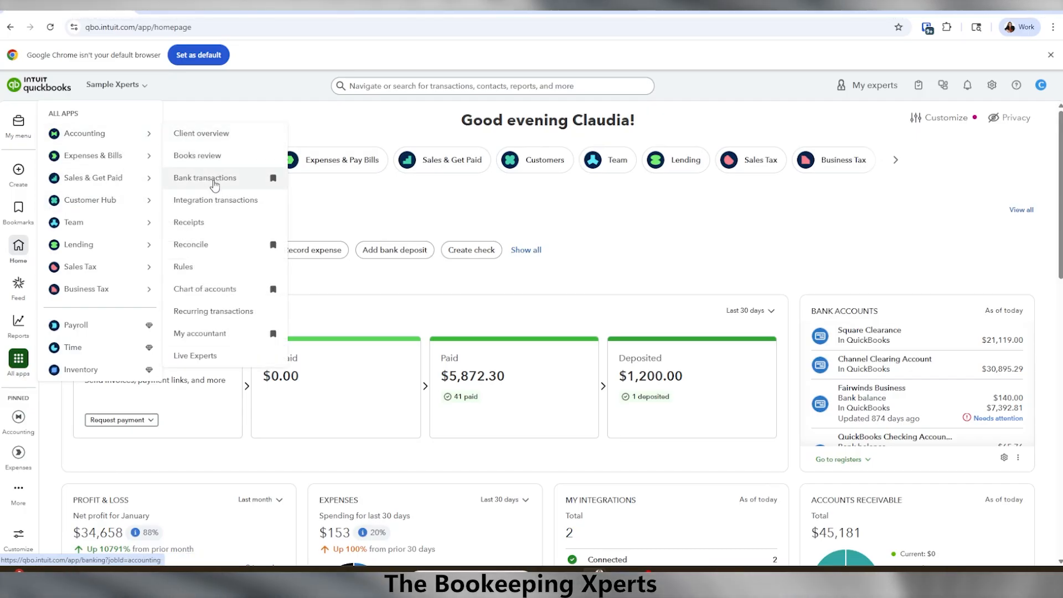
{"action": "left_click", "coordinate": [214, 180]}
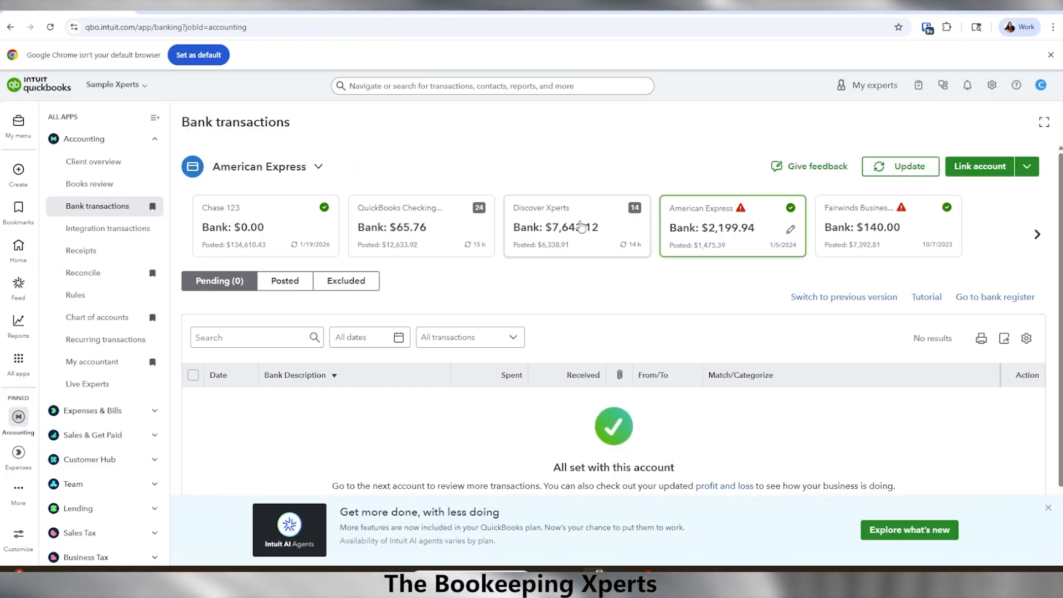
{"action": "left_click", "coordinate": [580, 226]}
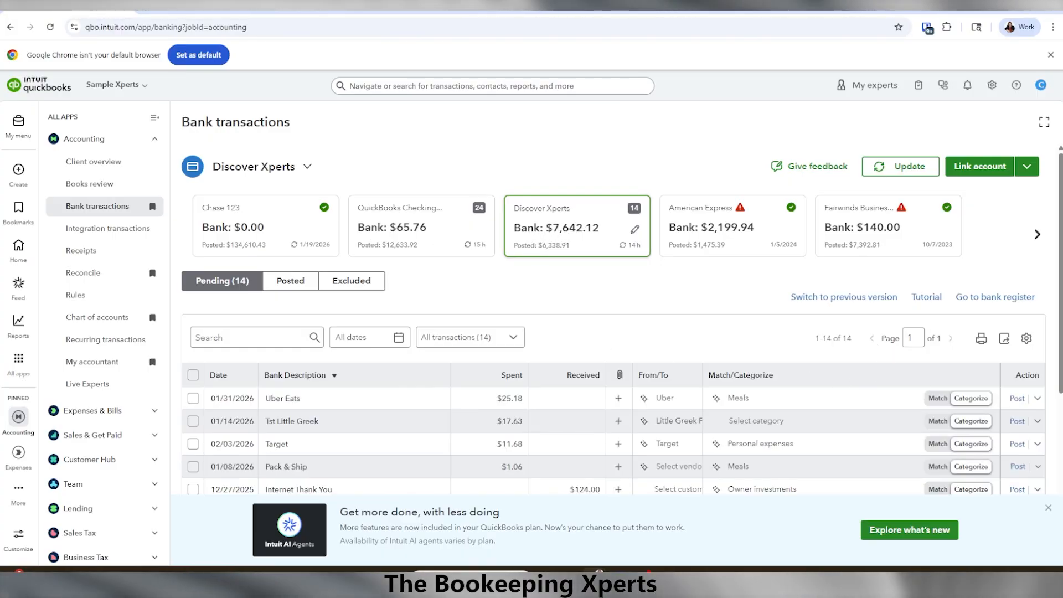
{"action": "left_click", "coordinate": [1048, 507]}
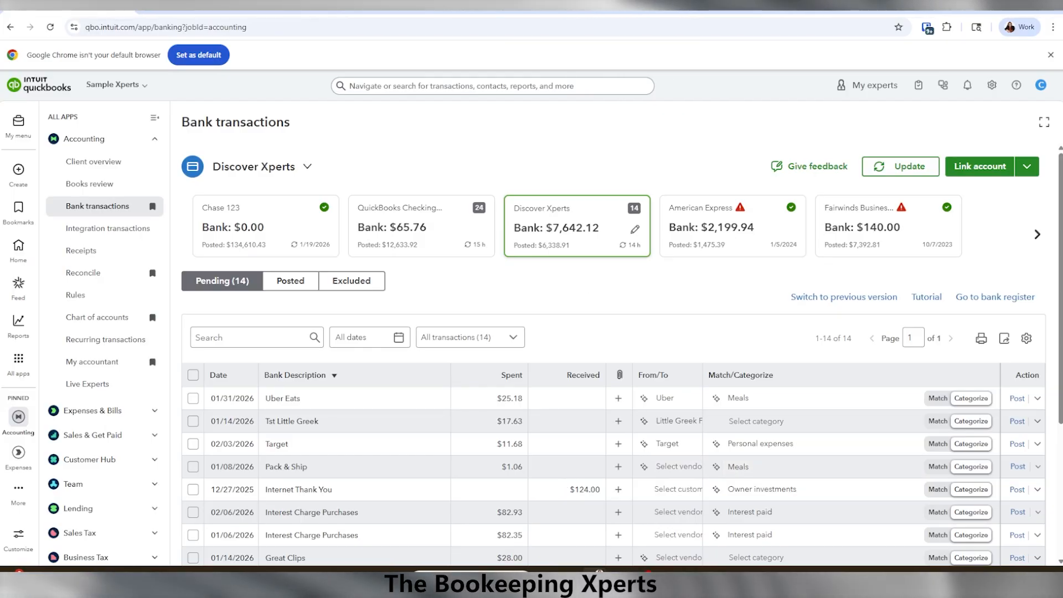
Step: Look over the create and bookmark options and start a new invoice
{"action": "left_click", "coordinate": [18, 168]}
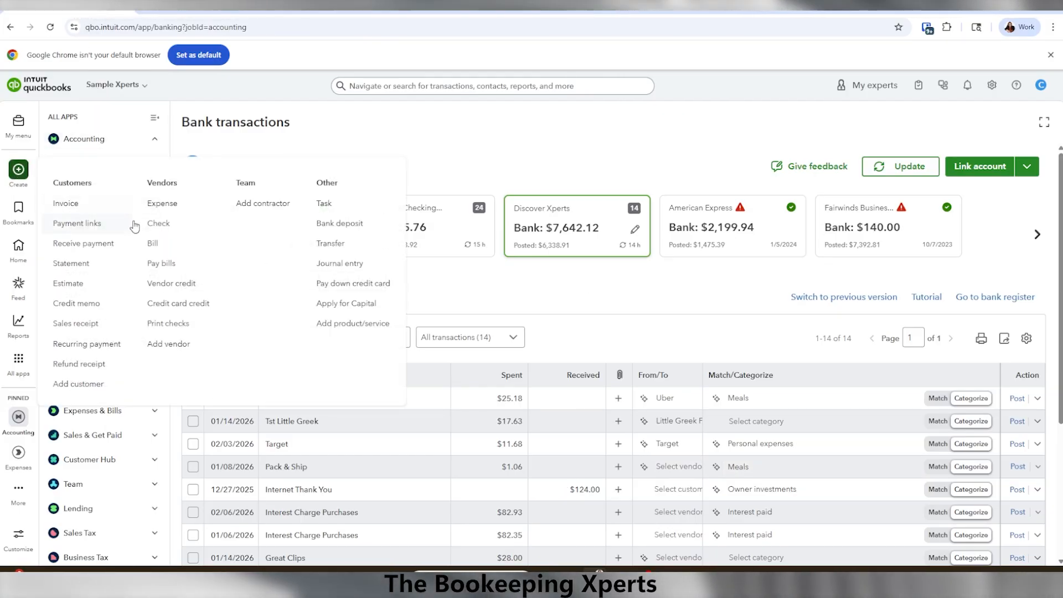
{"action": "mouse_move", "coordinate": [18, 209]}
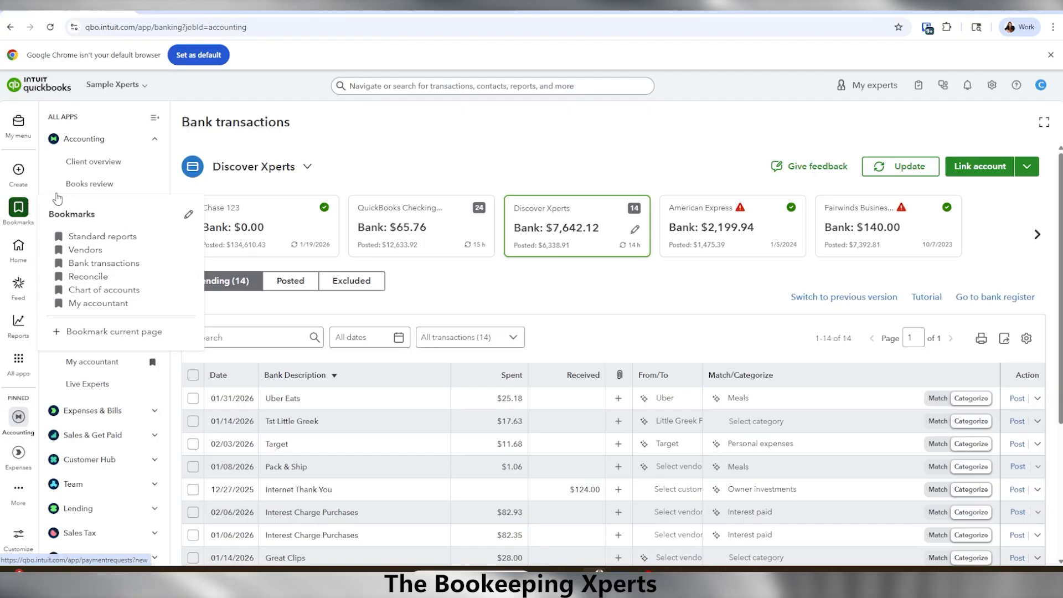
{"action": "left_click", "coordinate": [20, 173]}
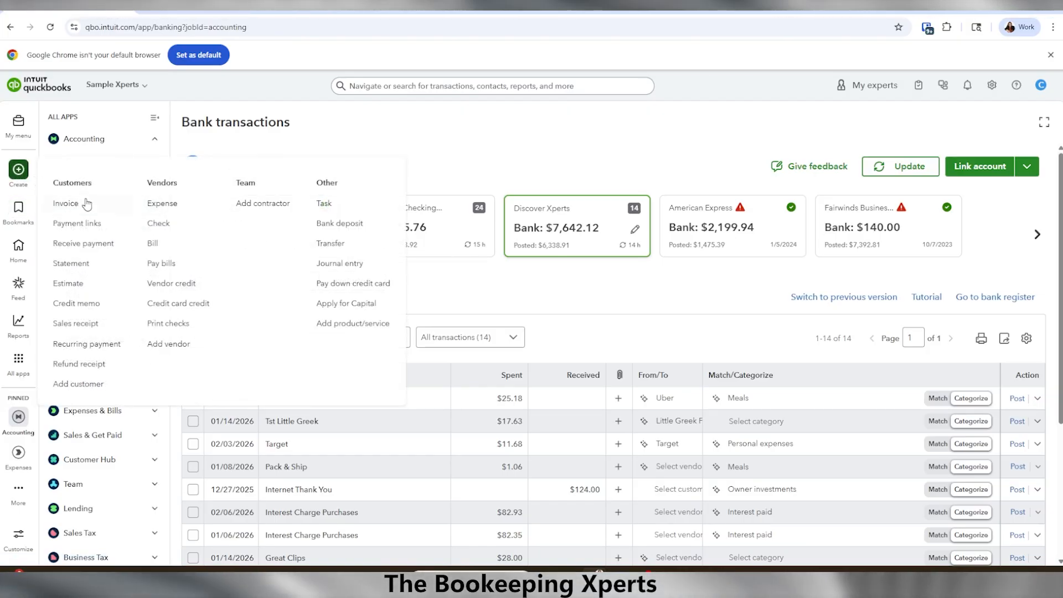
{"action": "left_click", "coordinate": [81, 209]}
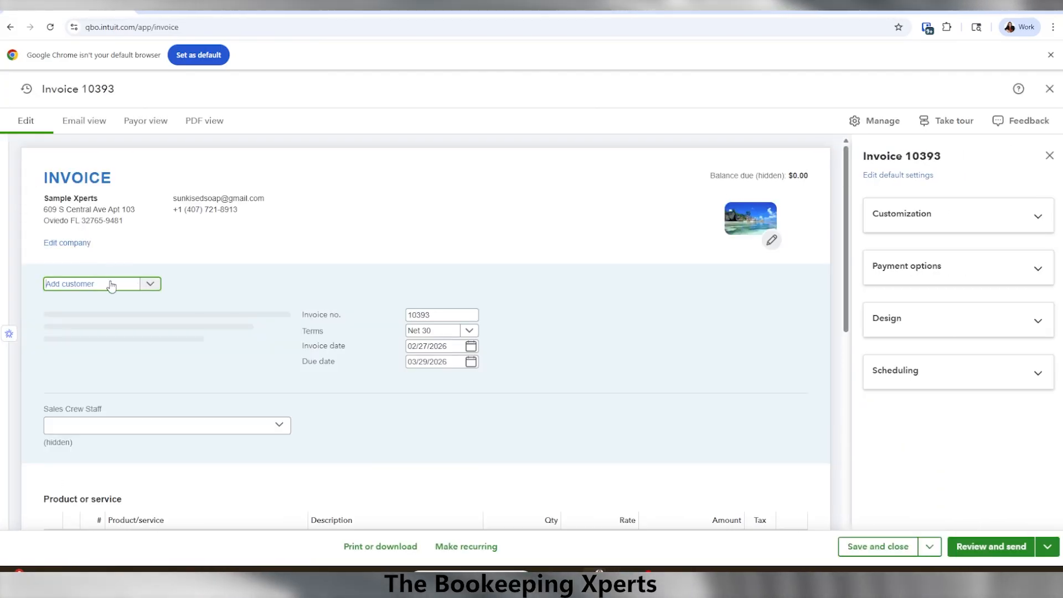
Step: Search for "customer" in the invoice's customer field and assign the invoice to the customer called Customer
{"action": "left_click", "coordinate": [111, 285]}
{"action": "left_click", "coordinate": [109, 277]}
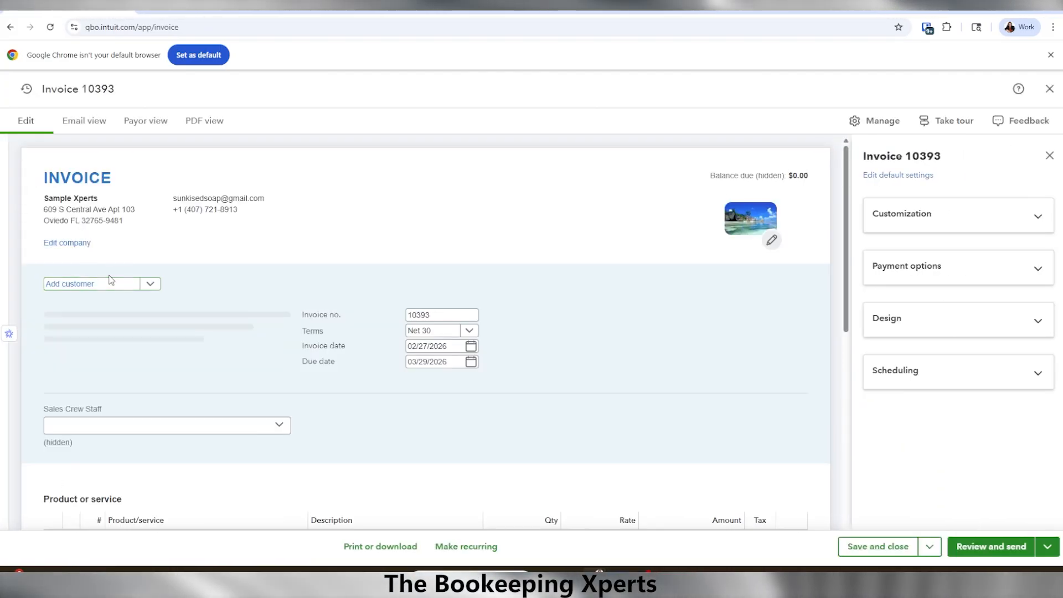
{"action": "left_click", "coordinate": [96, 286]}
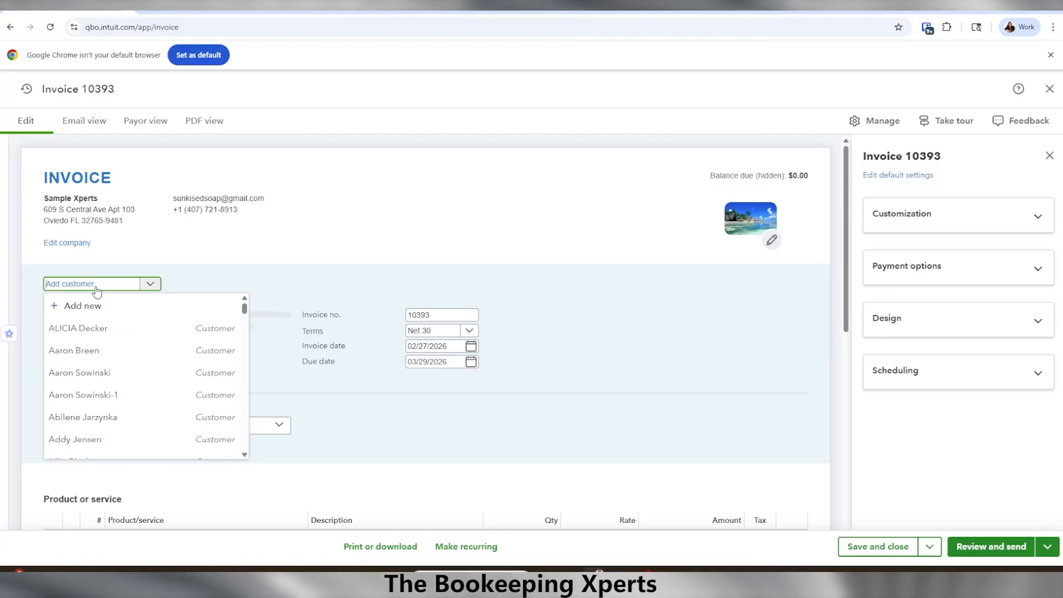
{"action": "type", "text": "customer"}
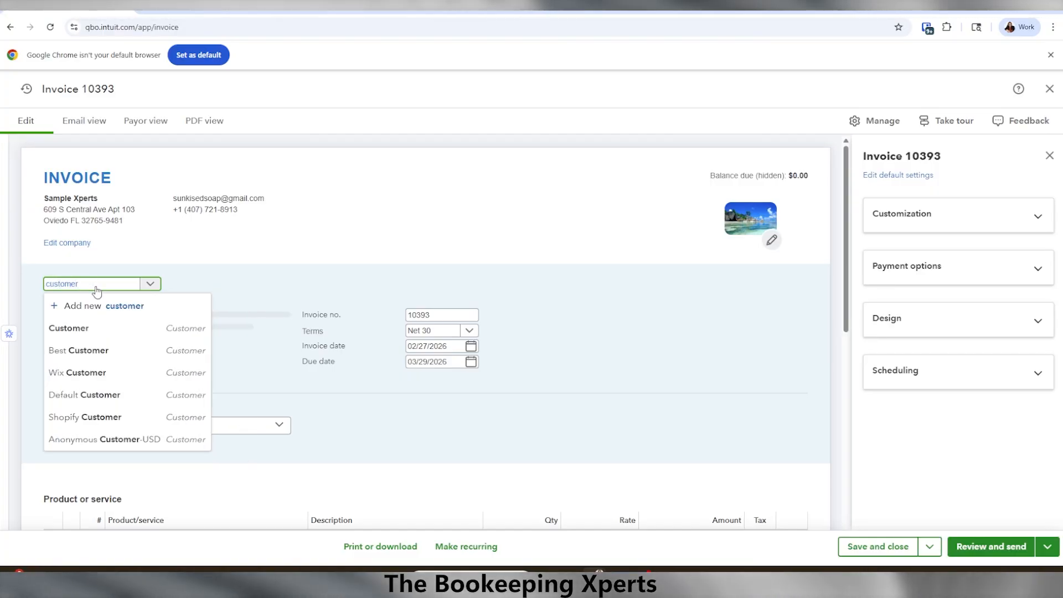
{"action": "left_click", "coordinate": [88, 327]}
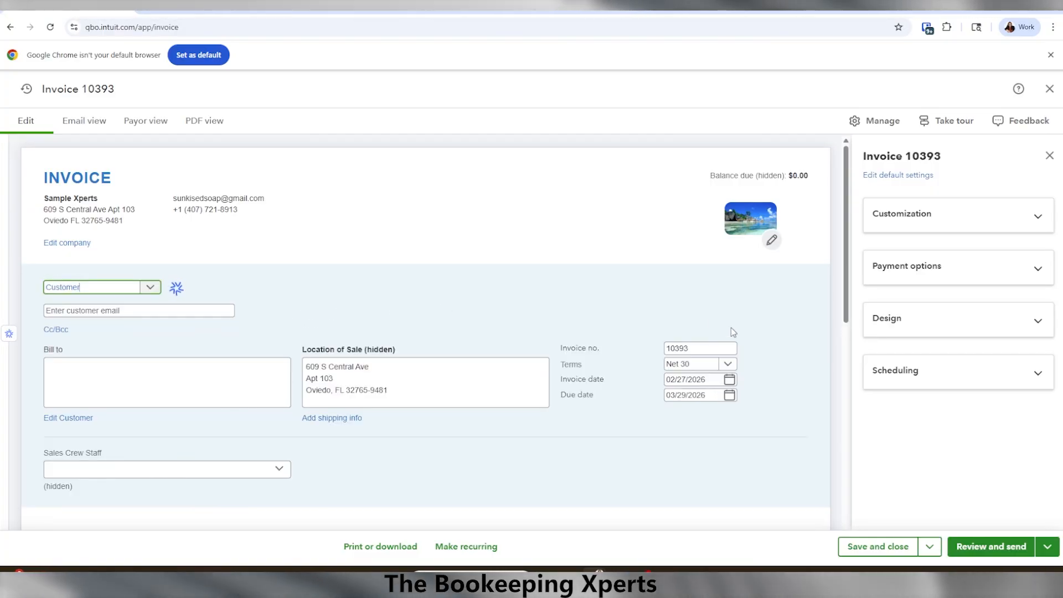
Step: Set the invoice terms to Due on receipt and look over the product or service section
{"action": "left_click", "coordinate": [728, 363]}
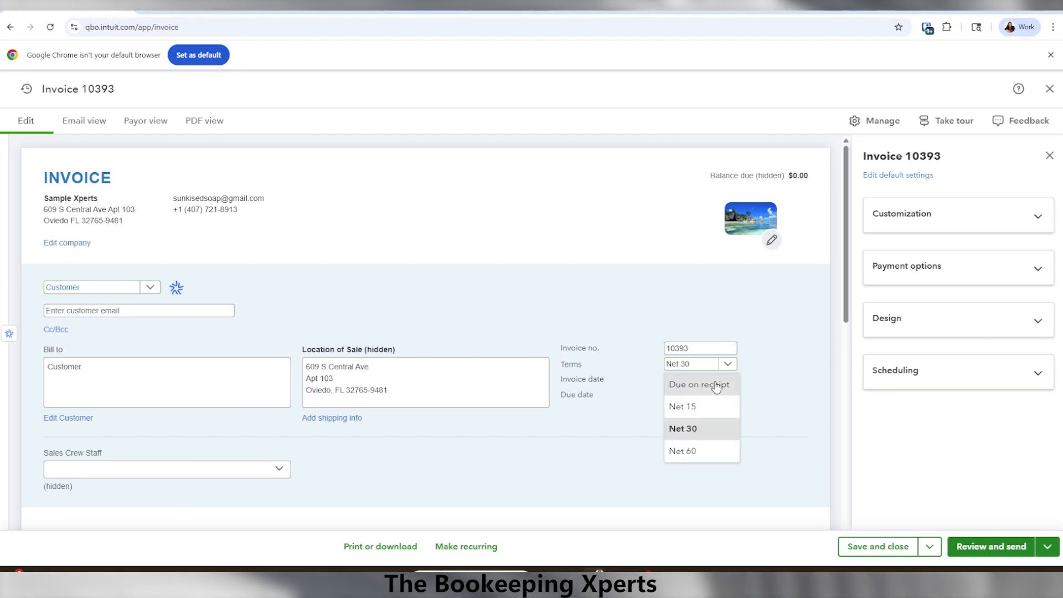
{"action": "left_click", "coordinate": [711, 387]}
{"action": "scroll", "coordinate": [715, 341], "scroll_direction": "down", "scroll_amount": 3}
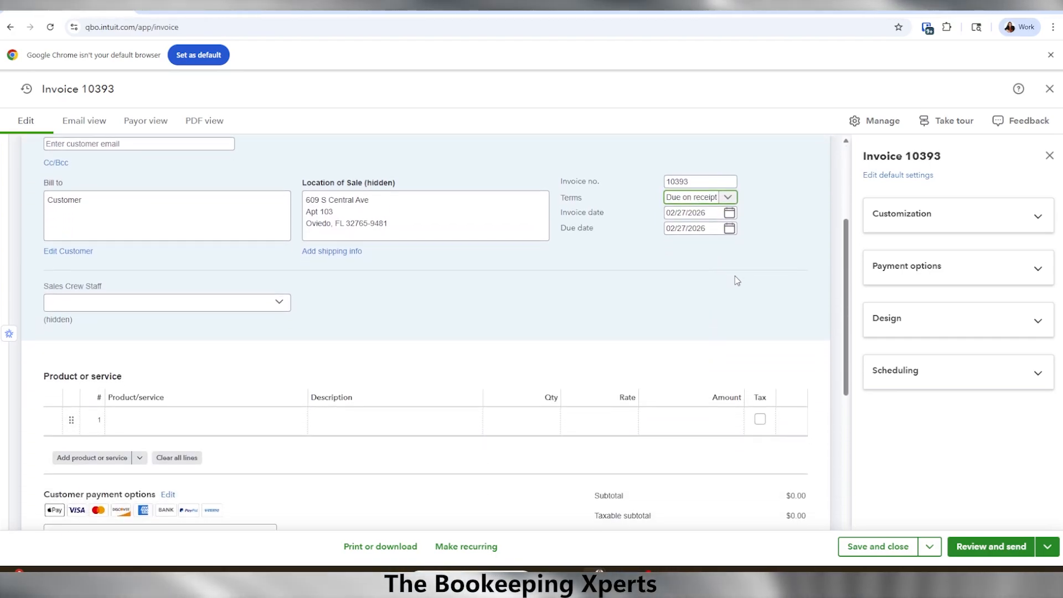
{"action": "scroll", "coordinate": [761, 235], "scroll_direction": "down", "scroll_amount": 1}
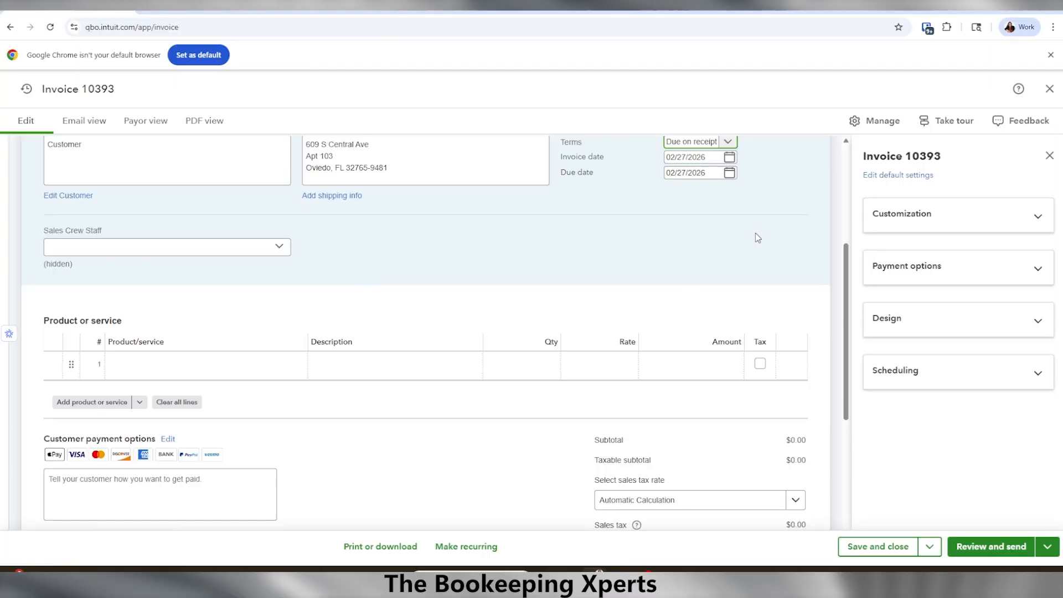
{"action": "scroll", "coordinate": [770, 233], "scroll_direction": "up", "scroll_amount": 2}
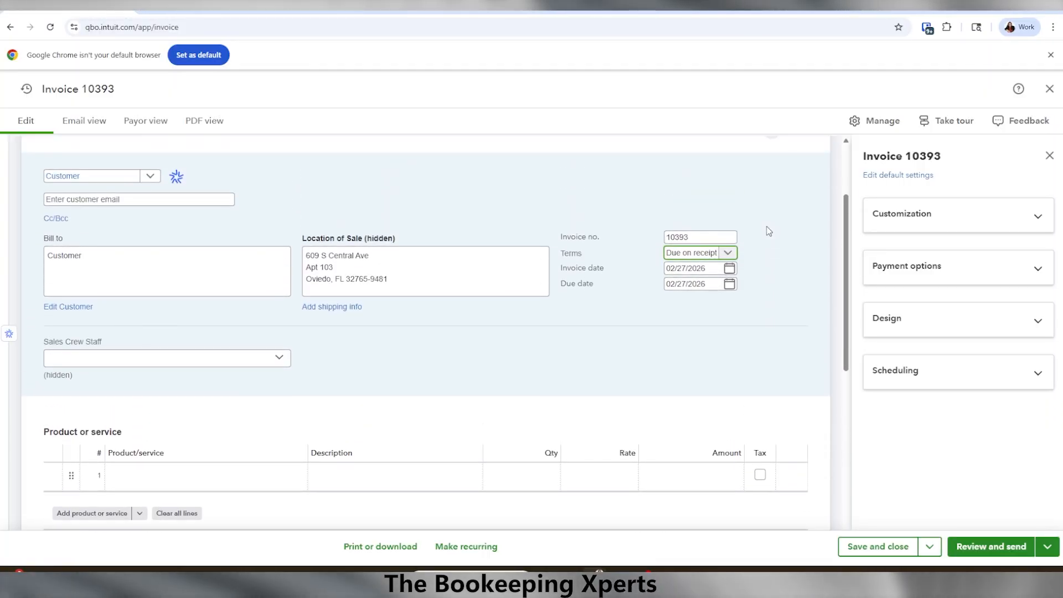
Step: Review the invoice's customization and payment options, cancelling the exit to custom field management so the invoice stays open
{"action": "left_click", "coordinate": [998, 217]}
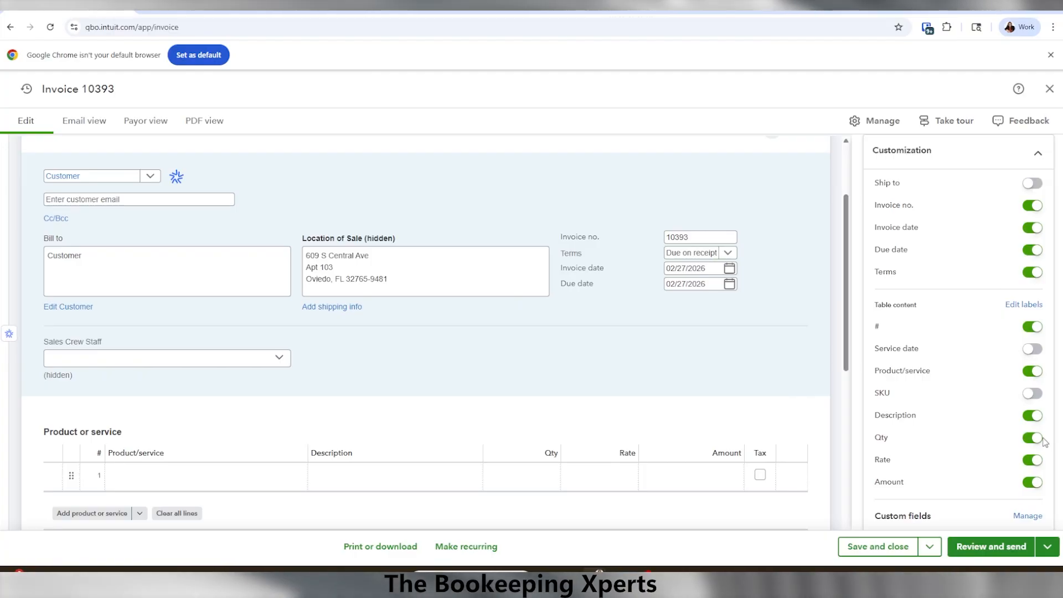
{"action": "scroll", "coordinate": [1003, 427], "scroll_direction": "up", "scroll_amount": 1}
{"action": "scroll", "coordinate": [999, 420], "scroll_direction": "down", "scroll_amount": 4}
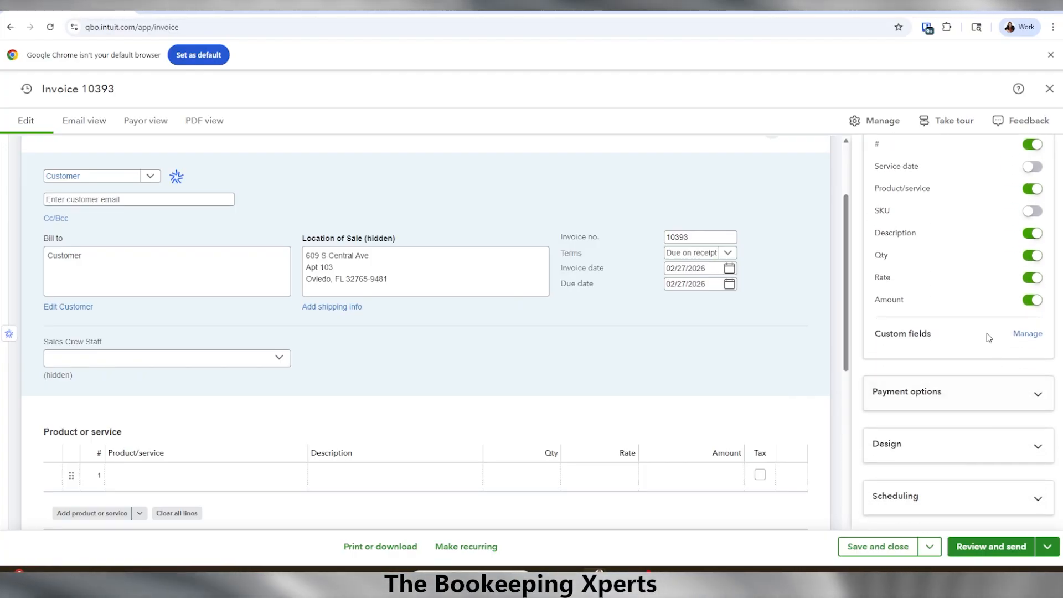
{"action": "left_click", "coordinate": [1030, 335]}
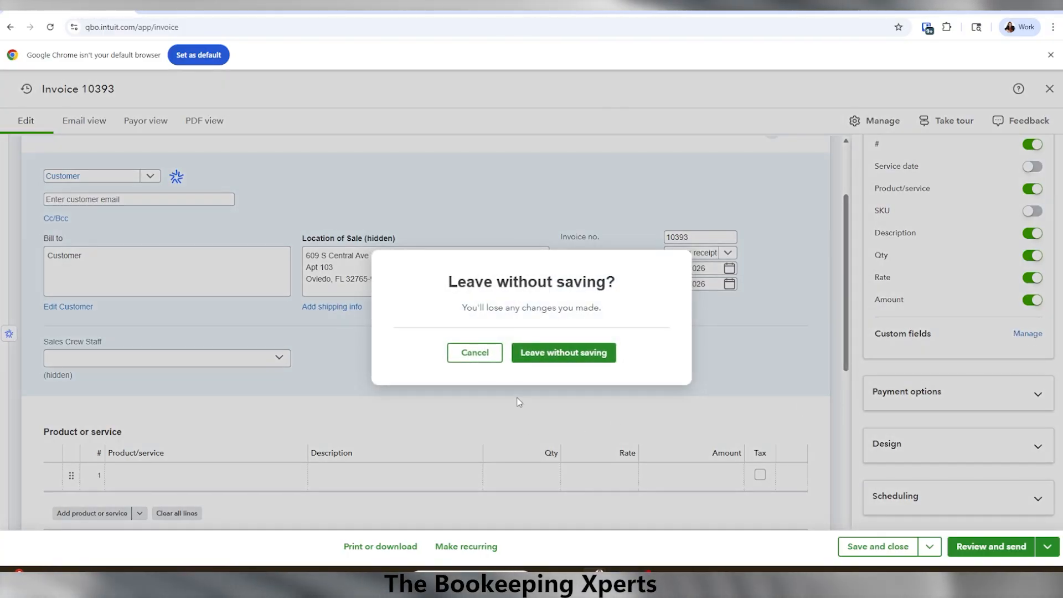
{"action": "left_click", "coordinate": [472, 353]}
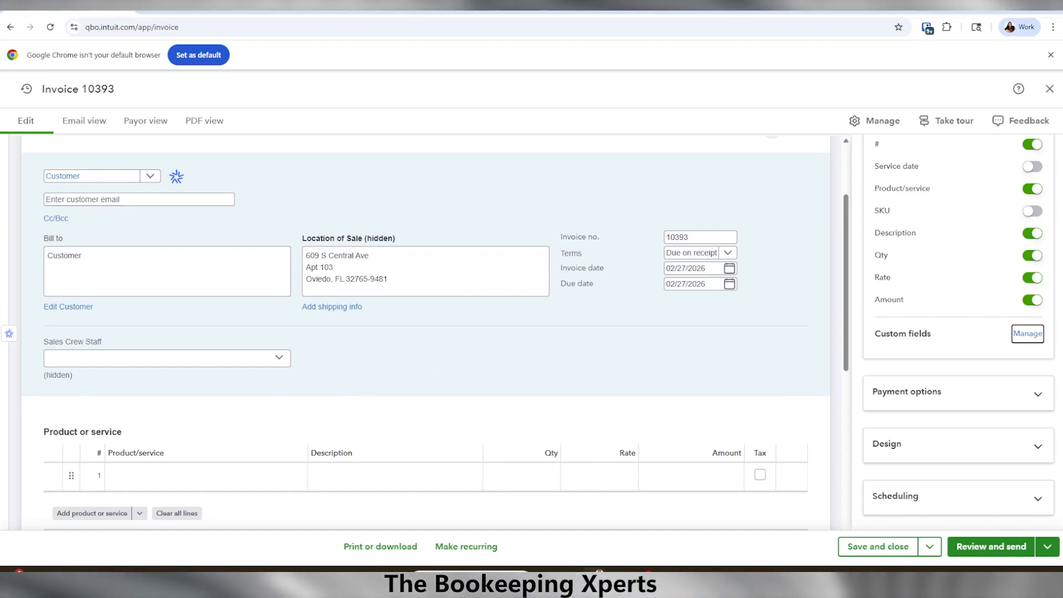
{"action": "left_click", "coordinate": [901, 395]}
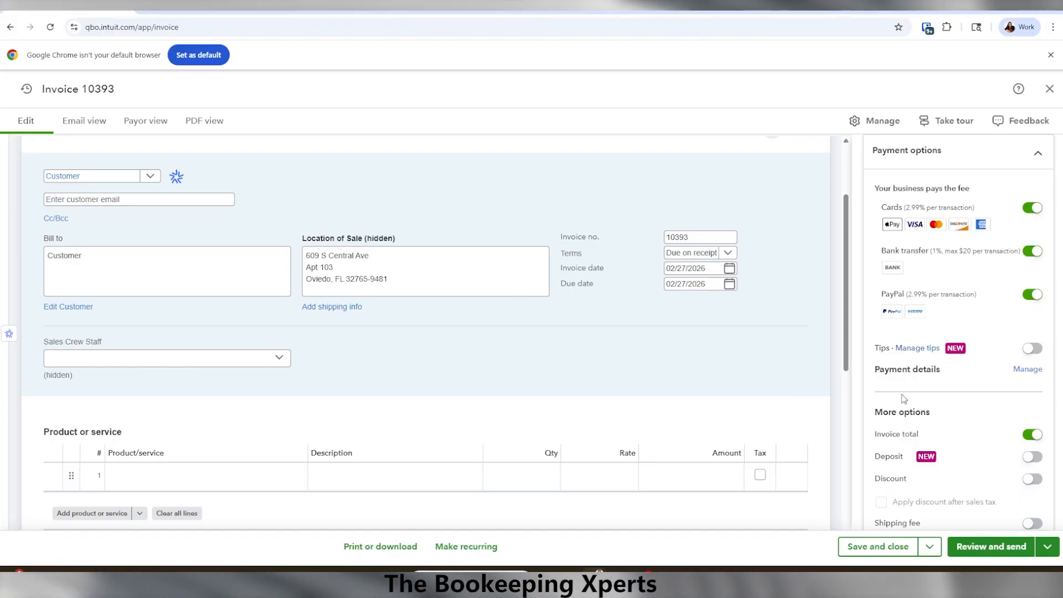
{"action": "scroll", "coordinate": [908, 388], "scroll_direction": "down", "scroll_amount": 4}
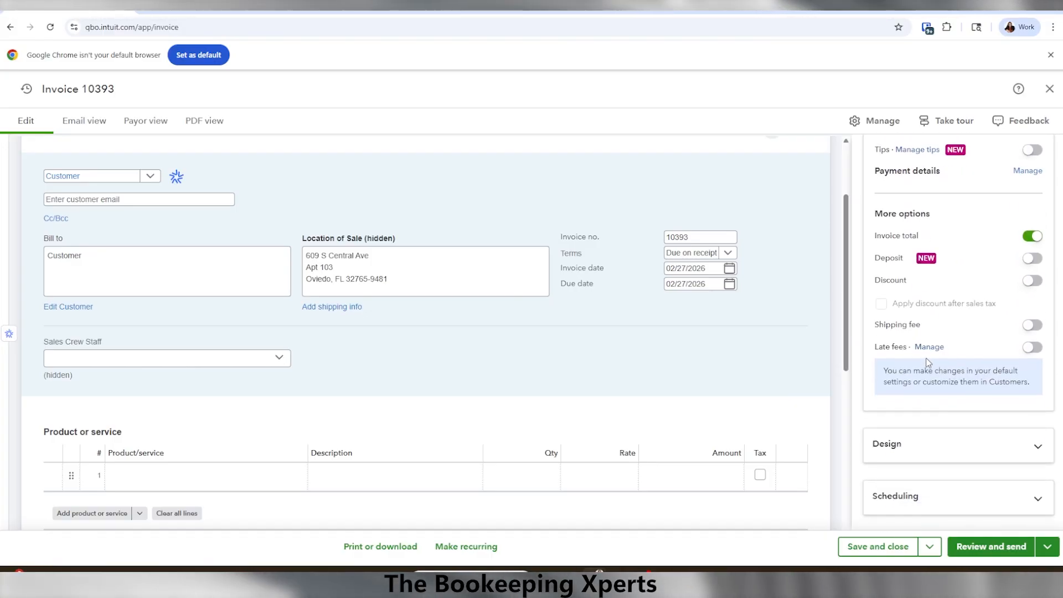
Step: Examine the invoice's design settings for template, color, font and payment link, and close and reopen the invoice settings
{"action": "left_click", "coordinate": [944, 443]}
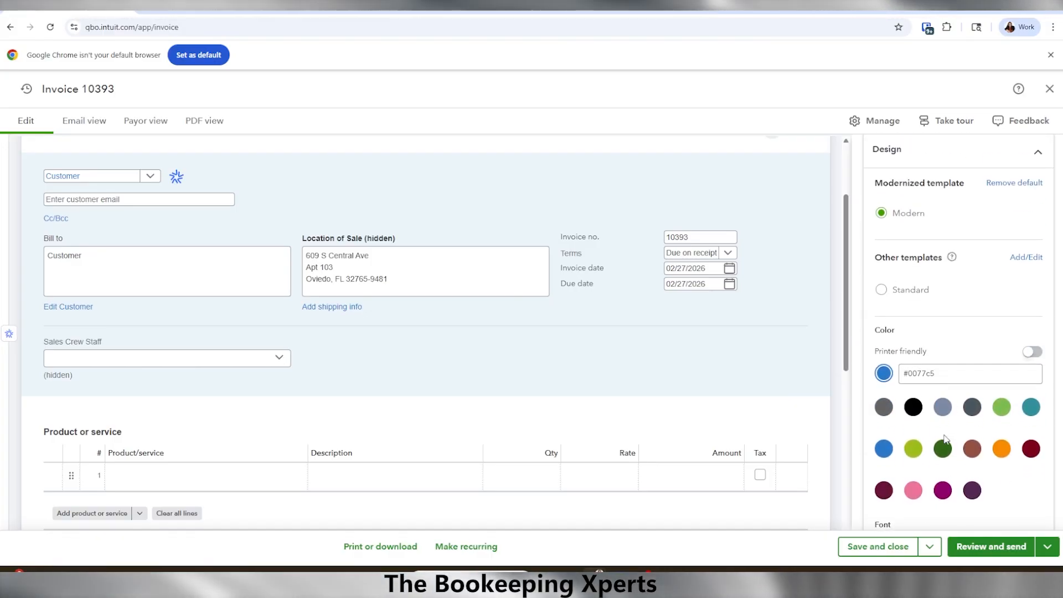
{"action": "scroll", "coordinate": [384, 238], "scroll_direction": "up", "scroll_amount": 2}
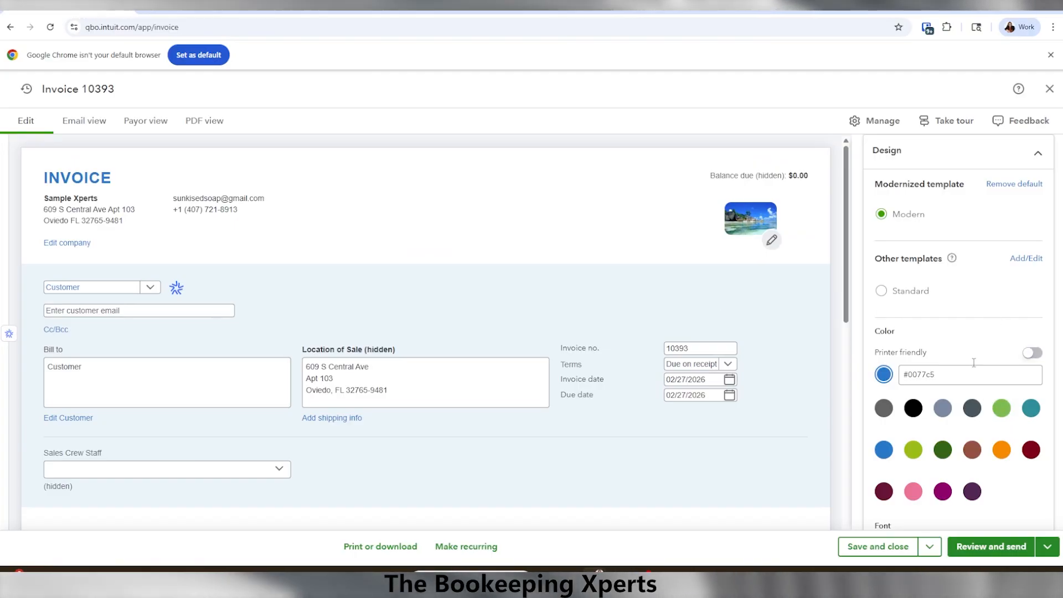
{"action": "scroll", "coordinate": [487, 481], "scroll_direction": "down", "scroll_amount": 1}
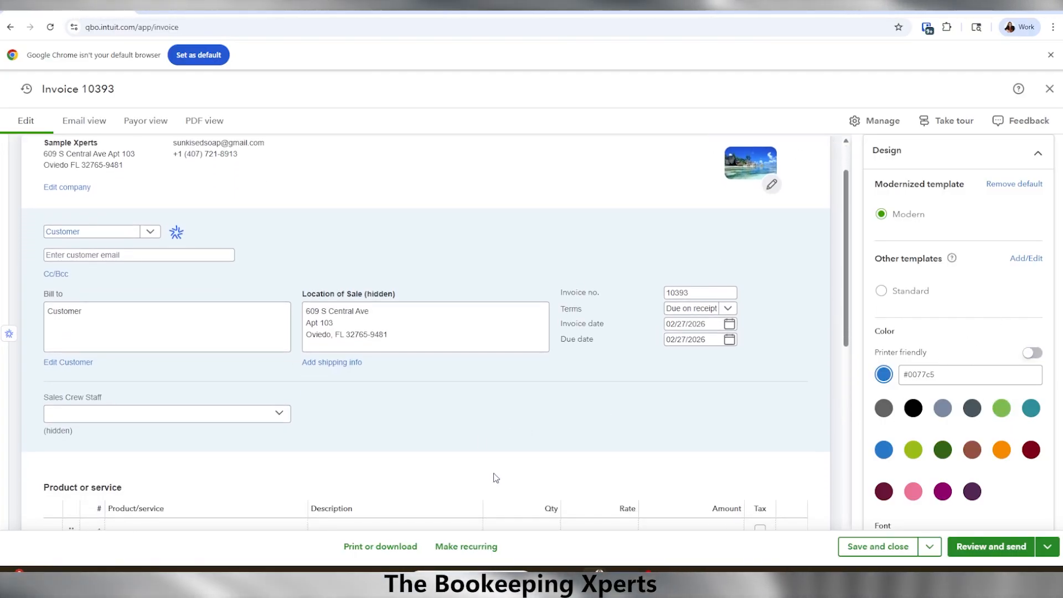
{"action": "scroll", "coordinate": [987, 331], "scroll_direction": "up", "scroll_amount": 1}
{"action": "scroll", "coordinate": [985, 327], "scroll_direction": "down", "scroll_amount": 3}
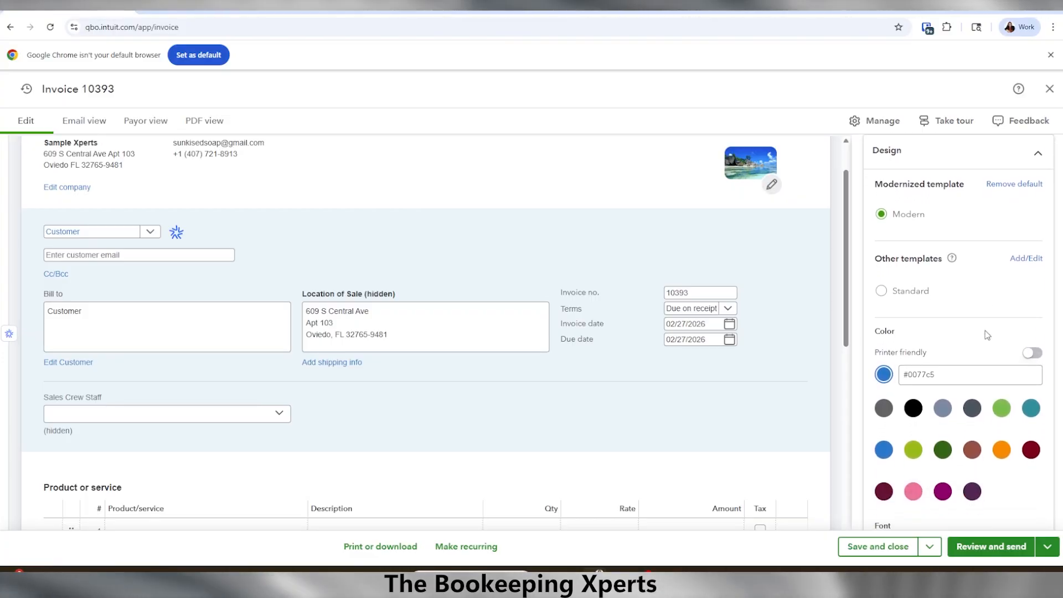
{"action": "scroll", "coordinate": [974, 312], "scroll_direction": "up", "scroll_amount": 2}
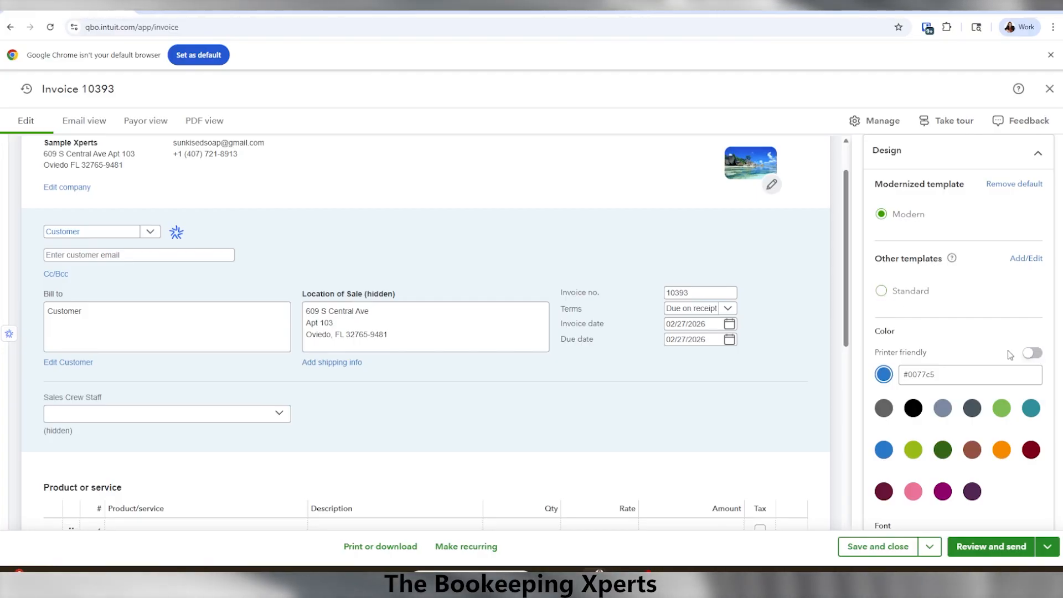
{"action": "scroll", "coordinate": [991, 326], "scroll_direction": "down", "scroll_amount": 3}
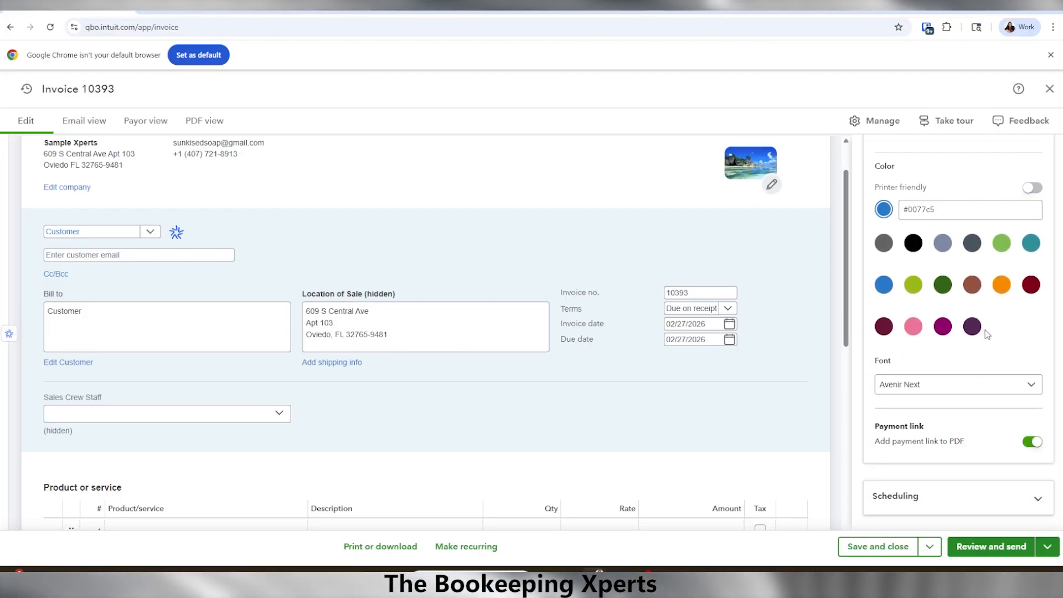
{"action": "scroll", "coordinate": [980, 335], "scroll_direction": "up", "scroll_amount": 6}
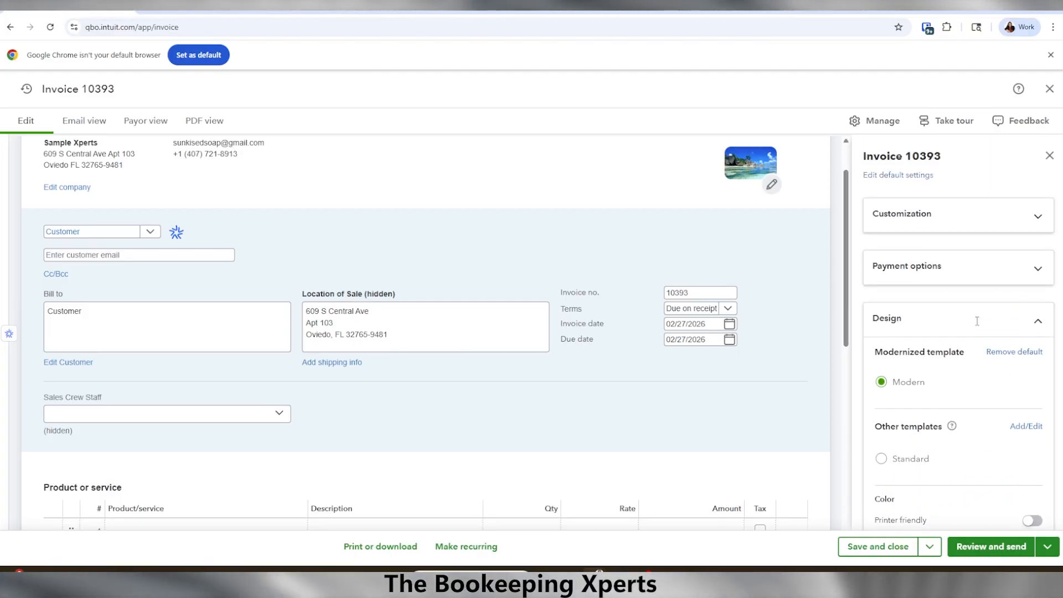
{"action": "left_click", "coordinate": [1049, 156]}
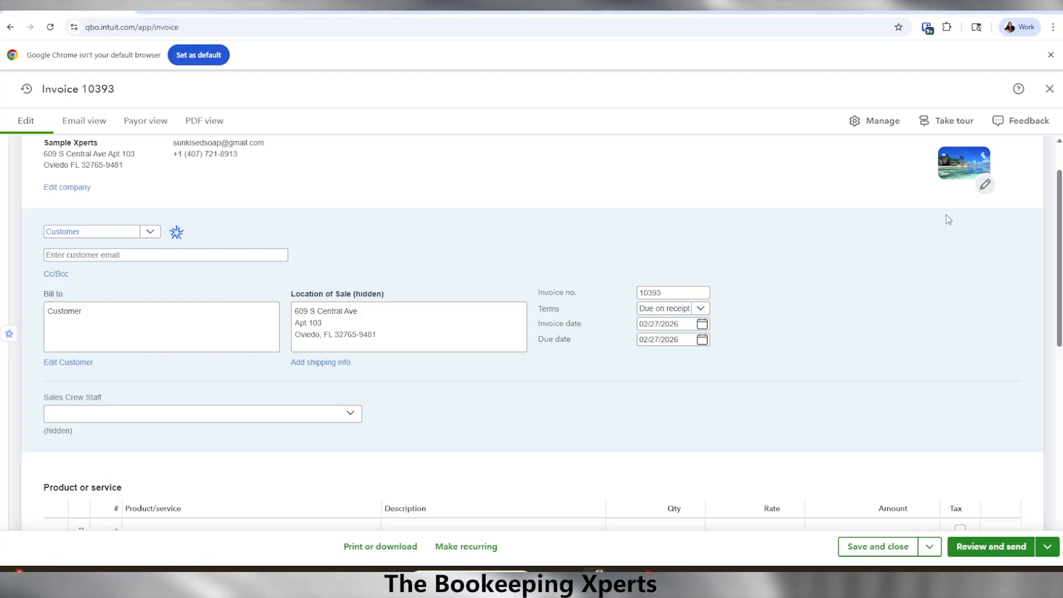
{"action": "left_click", "coordinate": [885, 128]}
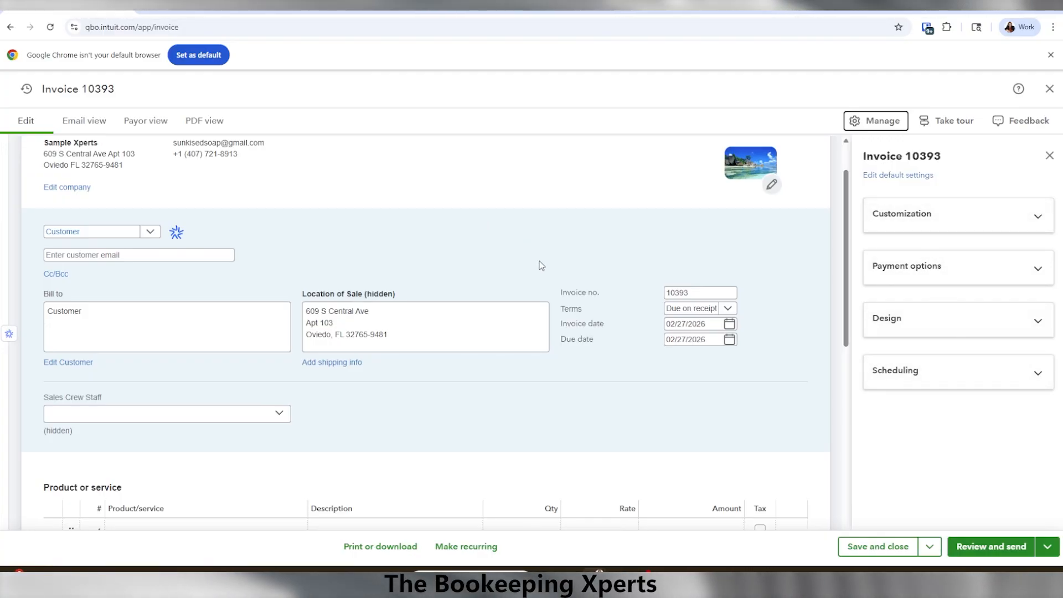
Step: Open the product or service choices for the invoice's first line
{"action": "scroll", "coordinate": [548, 277], "scroll_direction": "down", "scroll_amount": 1}
{"action": "scroll", "coordinate": [557, 289], "scroll_direction": "down", "scroll_amount": 1}
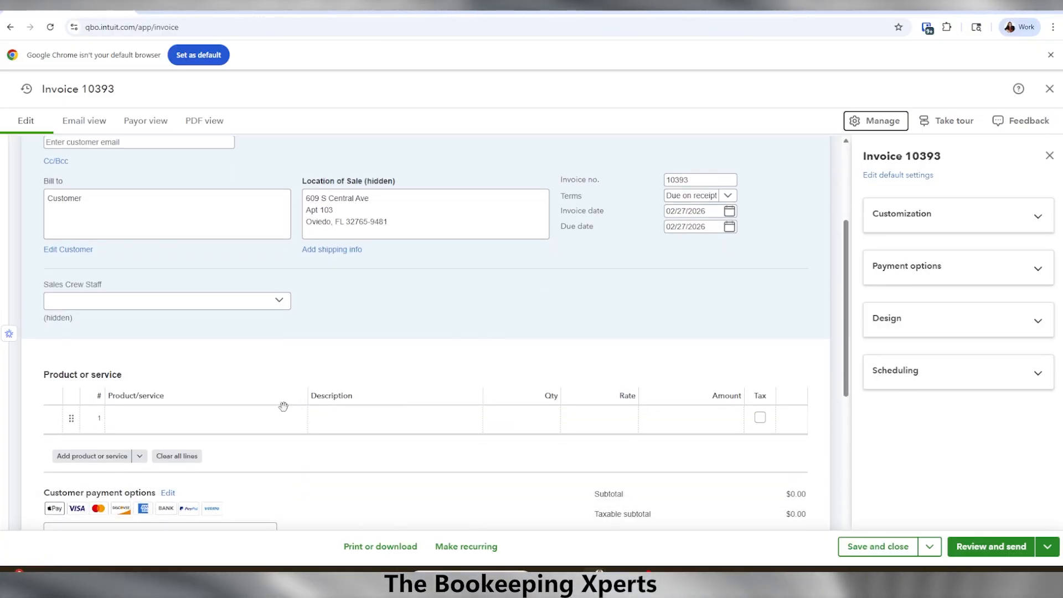
{"action": "left_click", "coordinate": [261, 418]}
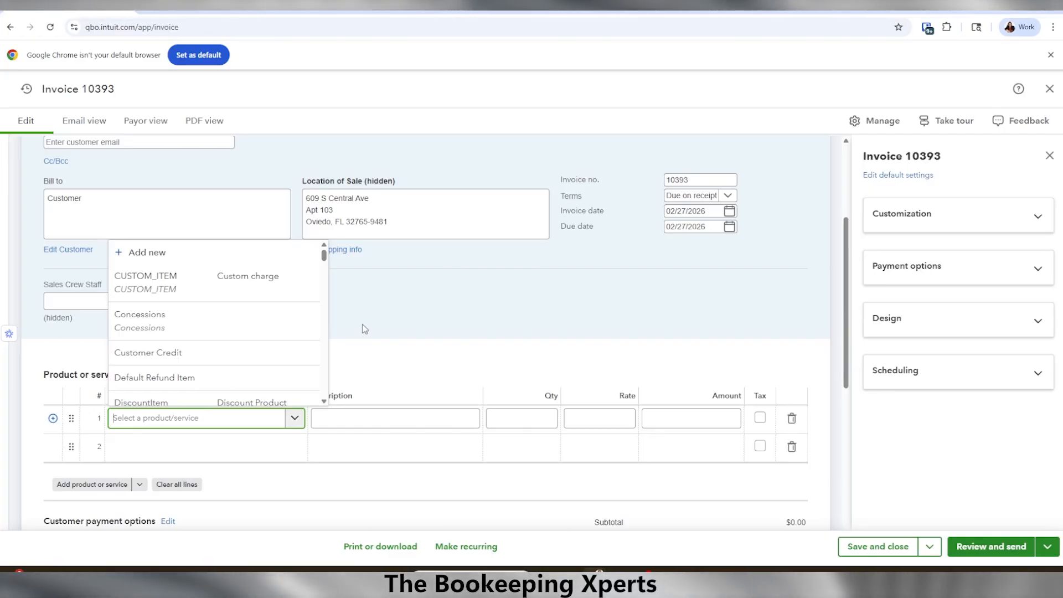
Step: Duplicate the invoice's browser tab and close the blank invoice in the copy to reach the home page
{"action": "left_click", "coordinate": [181, 9]}
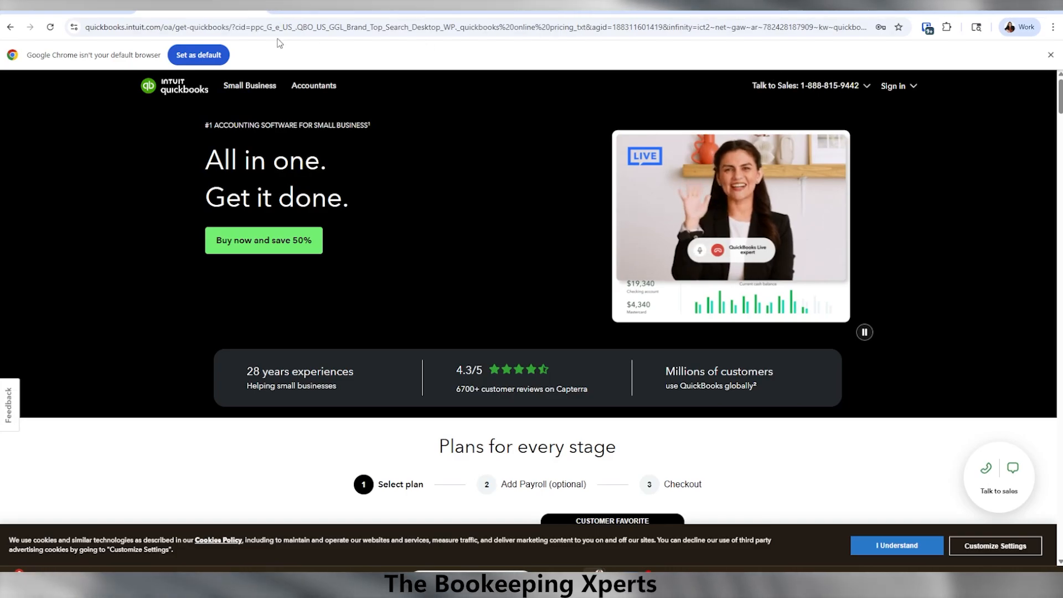
{"action": "left_click", "coordinate": [116, 10]}
{"action": "right_click", "coordinate": [116, 9]}
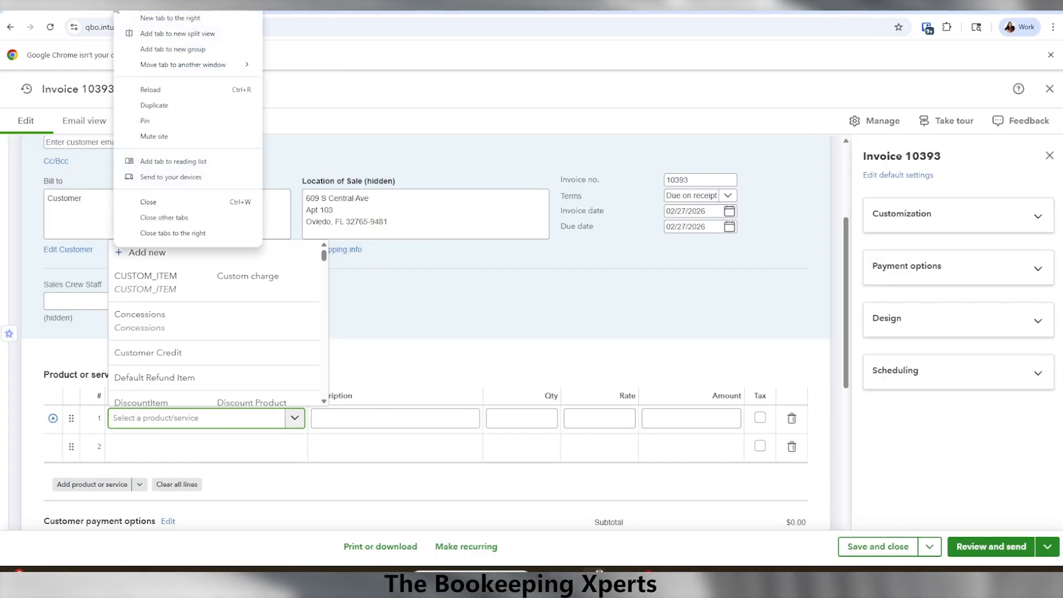
{"action": "left_click", "coordinate": [148, 88]}
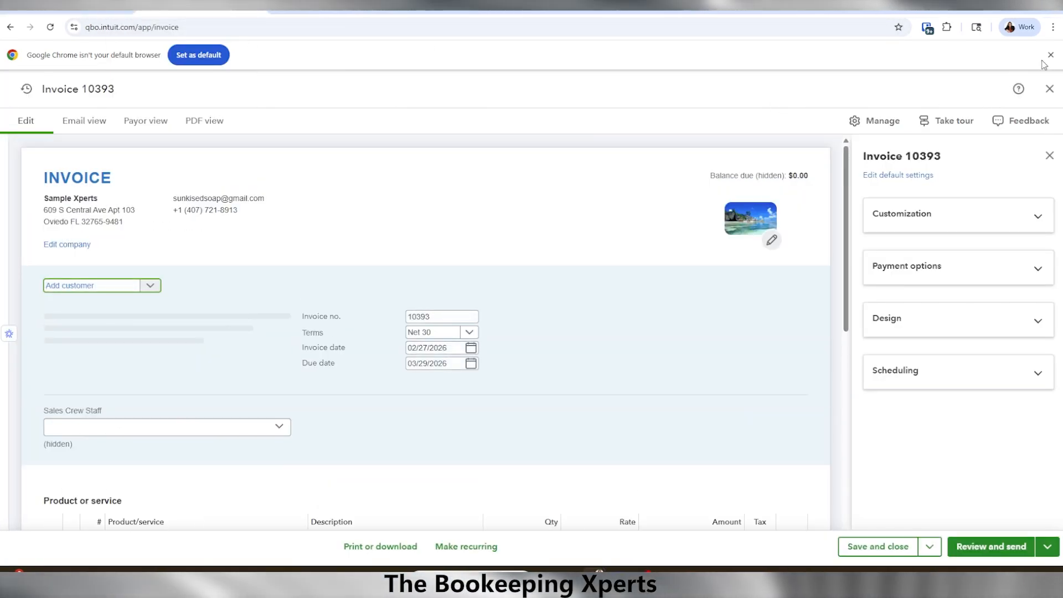
{"action": "left_click", "coordinate": [1050, 89]}
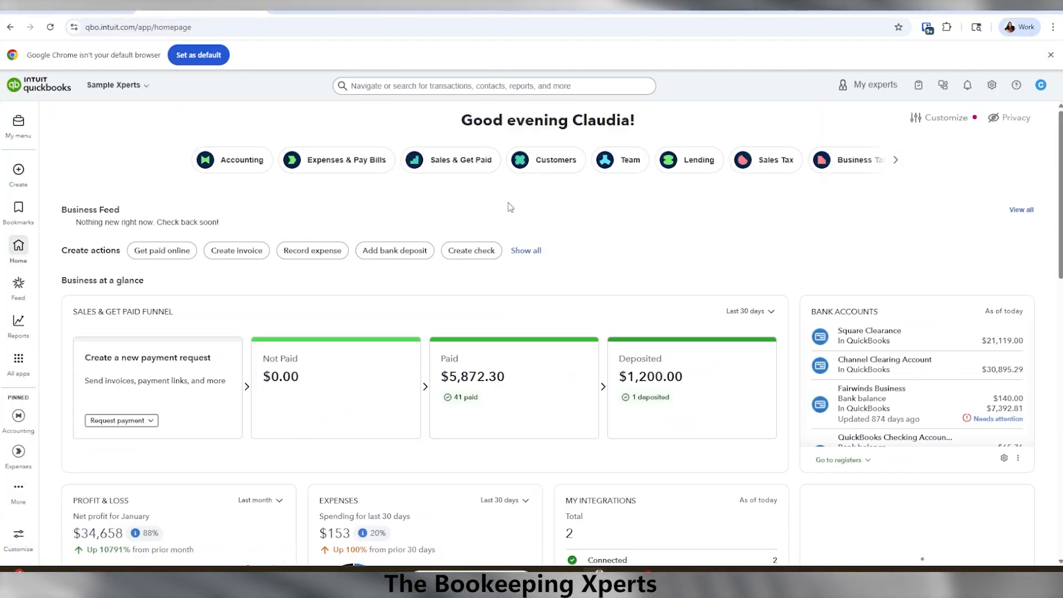
Step: View the Products & services list under Sales & Get Paid and open the options for creating a new product or service
{"action": "left_click", "coordinate": [18, 361]}
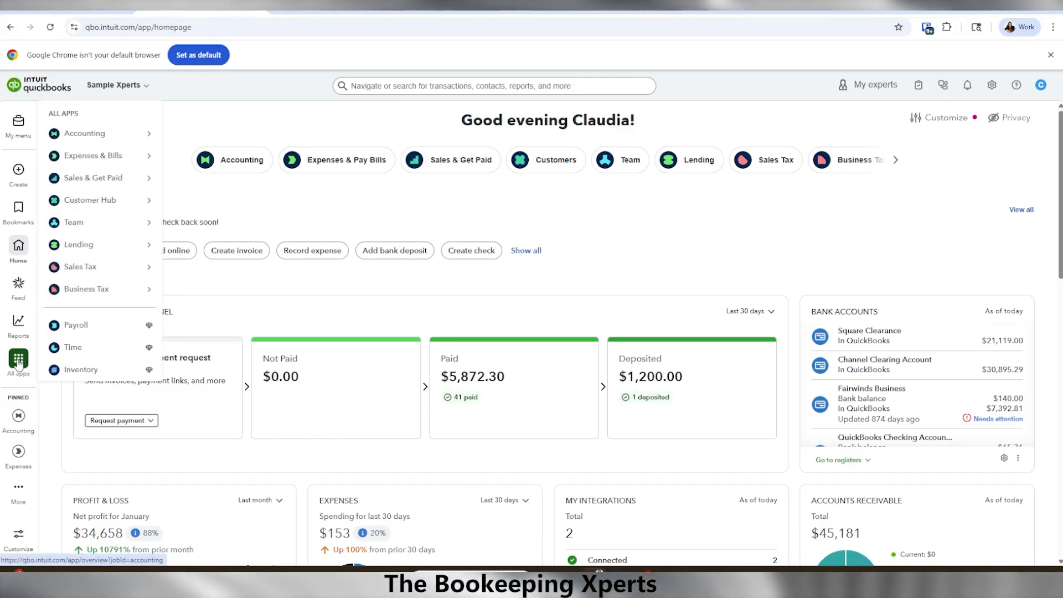
{"action": "mouse_move", "coordinate": [90, 274]}
{"action": "mouse_move", "coordinate": [83, 181]}
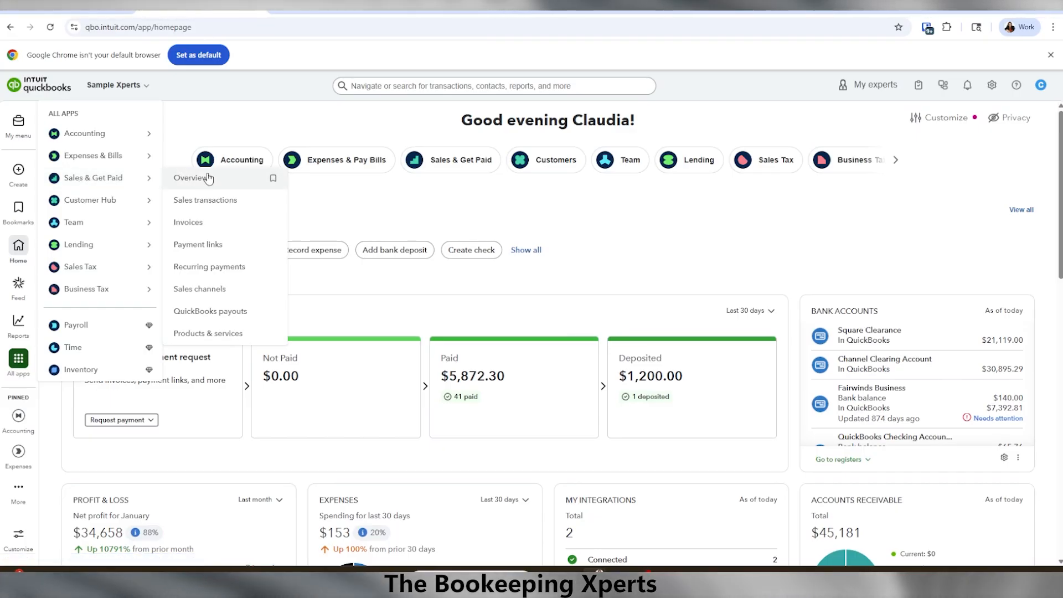
{"action": "left_click", "coordinate": [214, 333]}
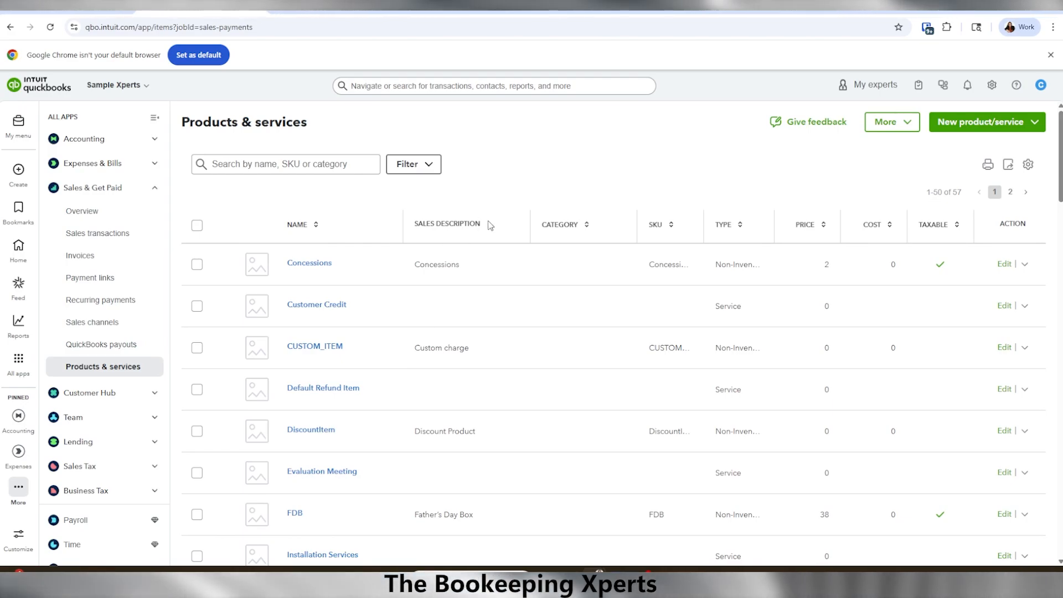
{"action": "left_click", "coordinate": [1034, 122]}
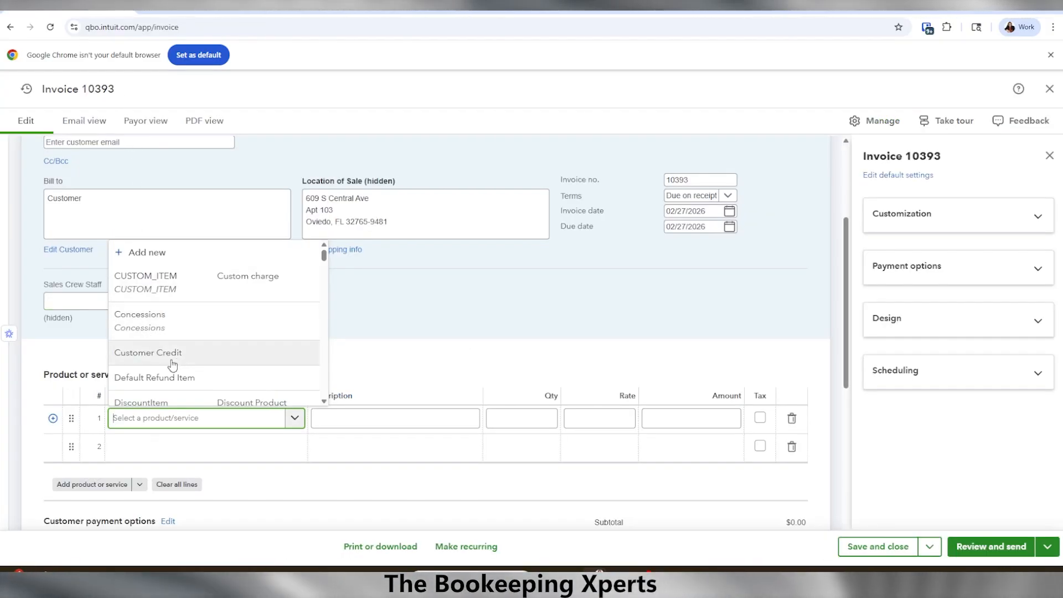
Step: Back on the customer's invoice, add Evaluation Meeting as the first line item with a rate of 100
{"action": "scroll", "coordinate": [173, 363], "scroll_direction": "down", "scroll_amount": 1}
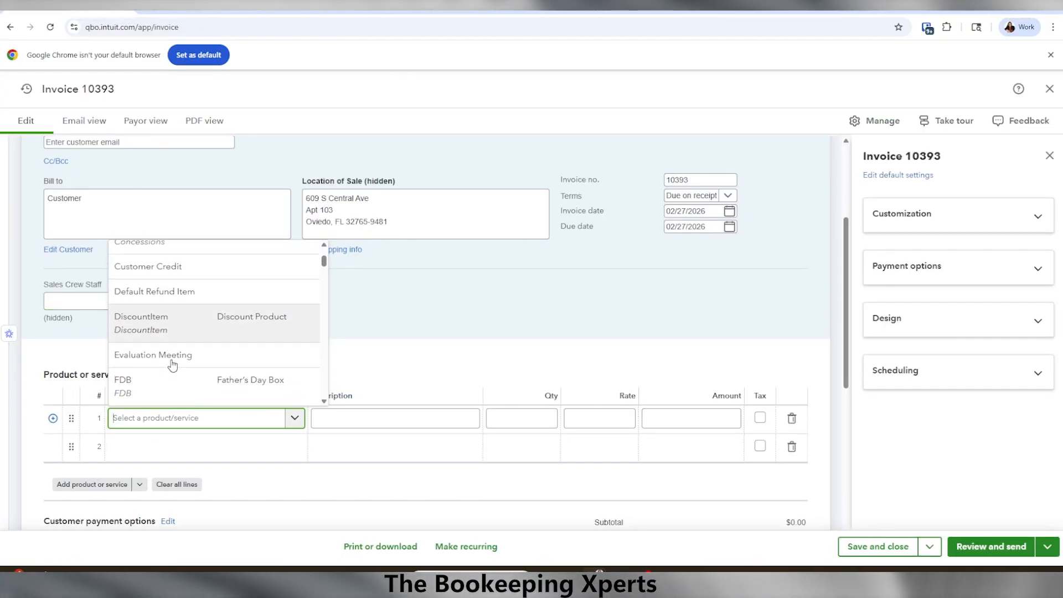
{"action": "left_click", "coordinate": [172, 359]}
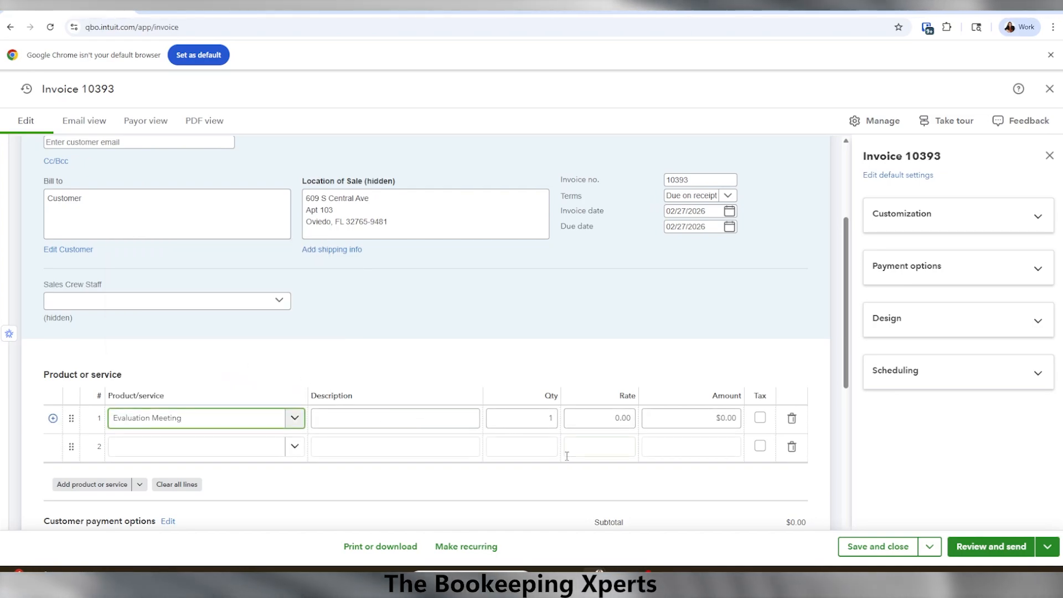
{"action": "left_click", "coordinate": [597, 417]}
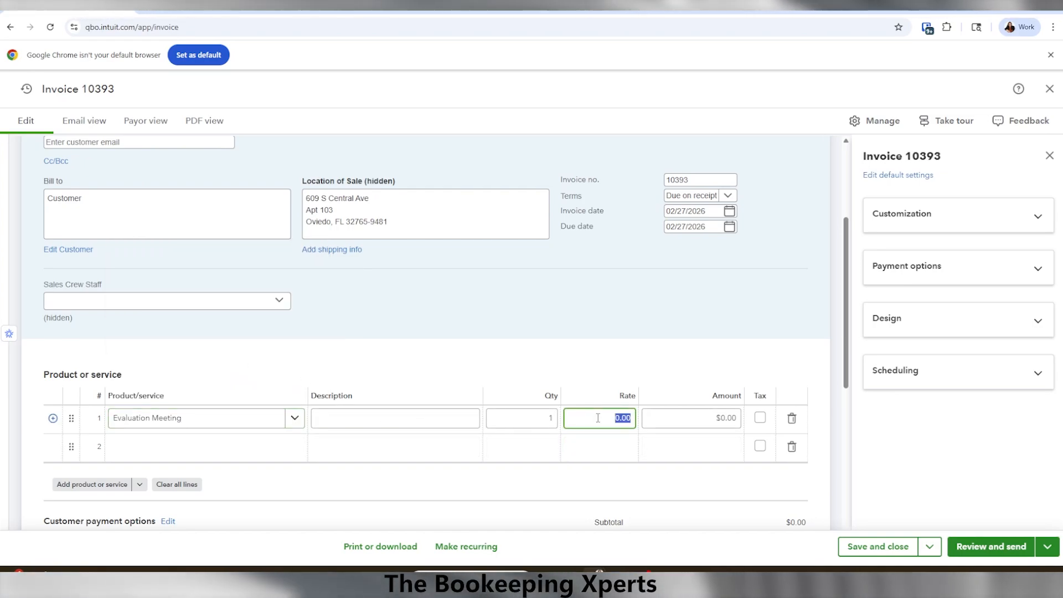
{"action": "type", "text": "100"}
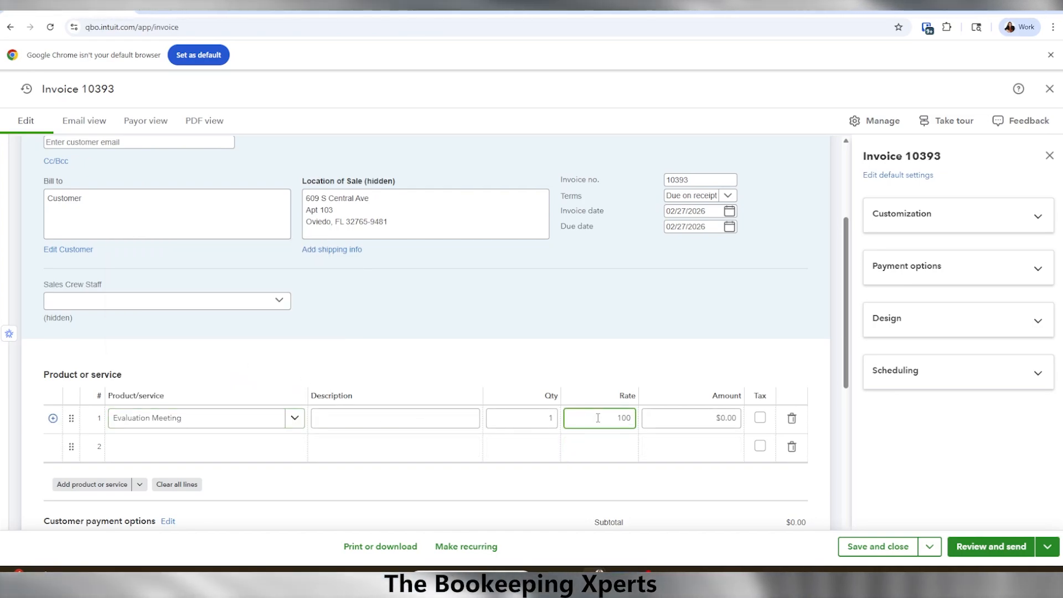
{"action": "left_click", "coordinate": [642, 493]}
Step: Look over the invoice's line item, sales tax and total, and its customer and date details
{"action": "scroll", "coordinate": [645, 493], "scroll_direction": "down", "scroll_amount": 2}
{"action": "scroll", "coordinate": [645, 494], "scroll_direction": "down", "scroll_amount": 1}
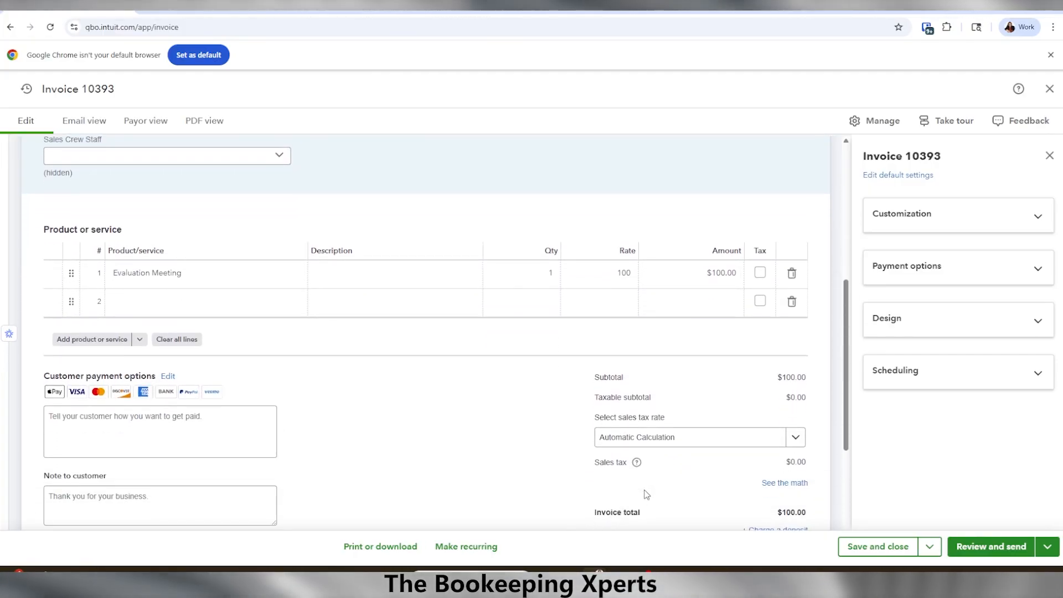
{"action": "scroll", "coordinate": [645, 493], "scroll_direction": "up", "scroll_amount": 1}
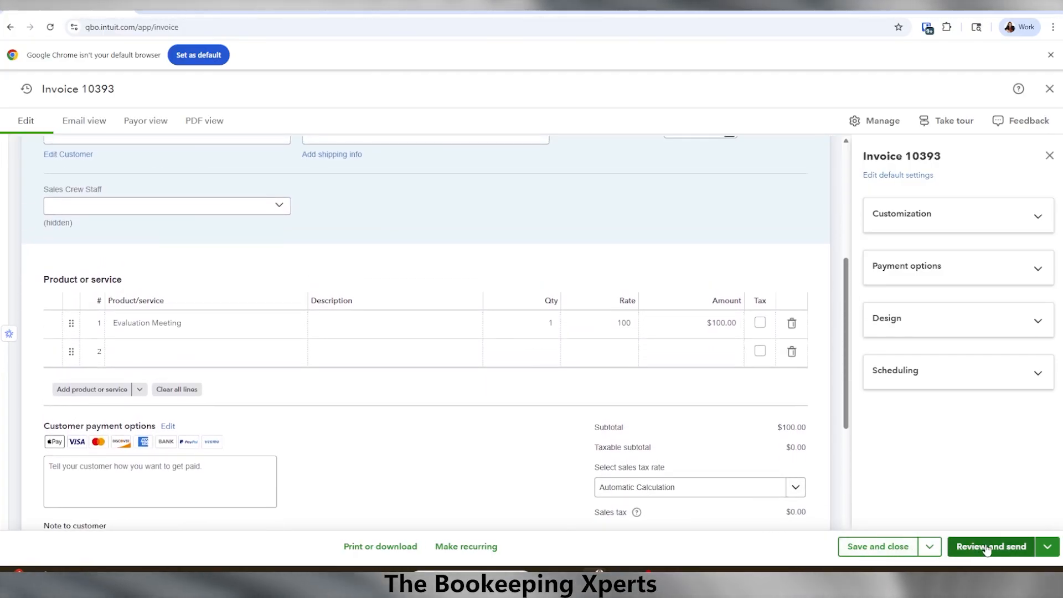
{"action": "scroll", "coordinate": [832, 516], "scroll_direction": "up", "scroll_amount": 4}
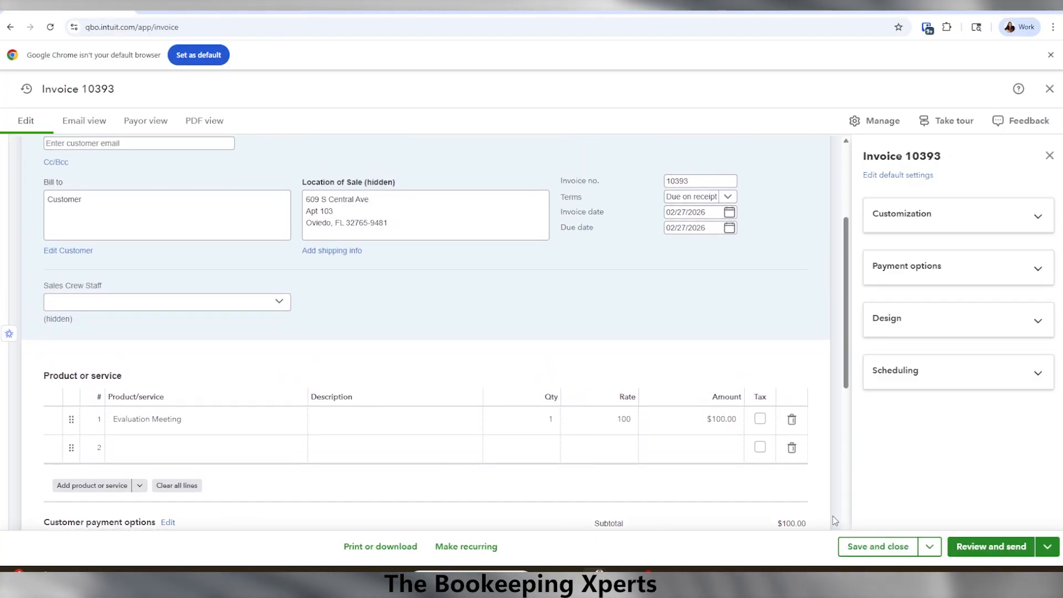
{"action": "scroll", "coordinate": [832, 517], "scroll_direction": "down", "scroll_amount": 1}
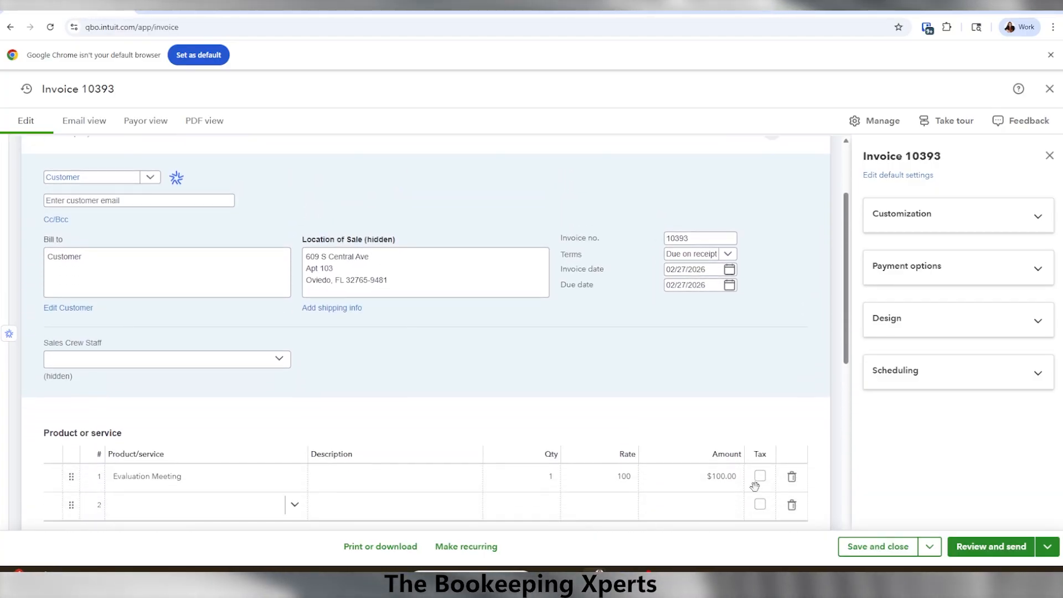
{"action": "scroll", "coordinate": [786, 482], "scroll_direction": "up", "scroll_amount": 1}
{"action": "scroll", "coordinate": [754, 476], "scroll_direction": "up", "scroll_amount": 1}
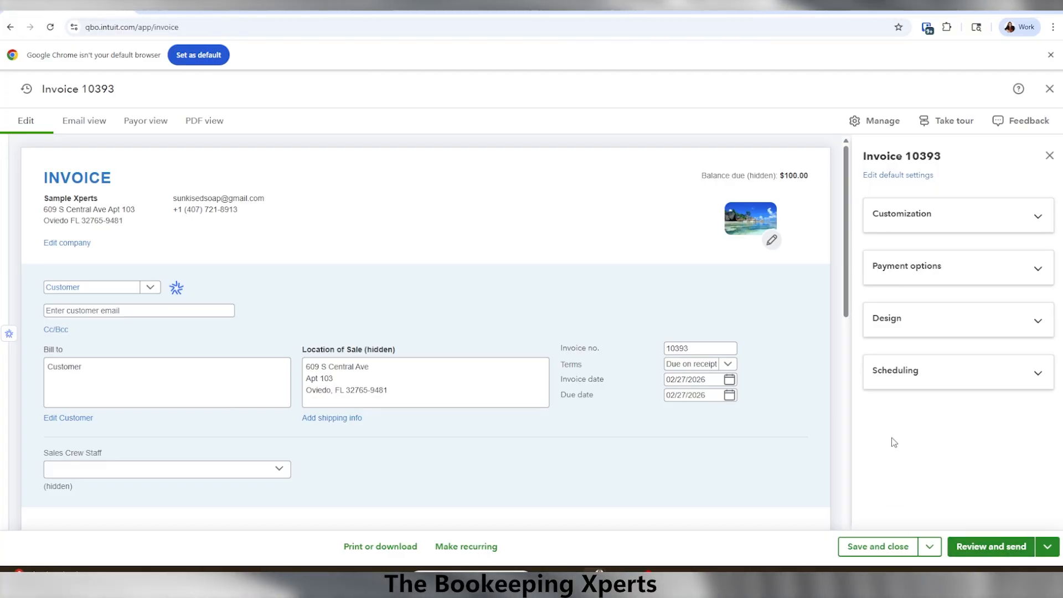
Step: Examine the invoice's payment options for cards, bank transfer, PayPal, tips, deposit, discount and fees, and collapse them again
{"action": "left_click", "coordinate": [934, 283]}
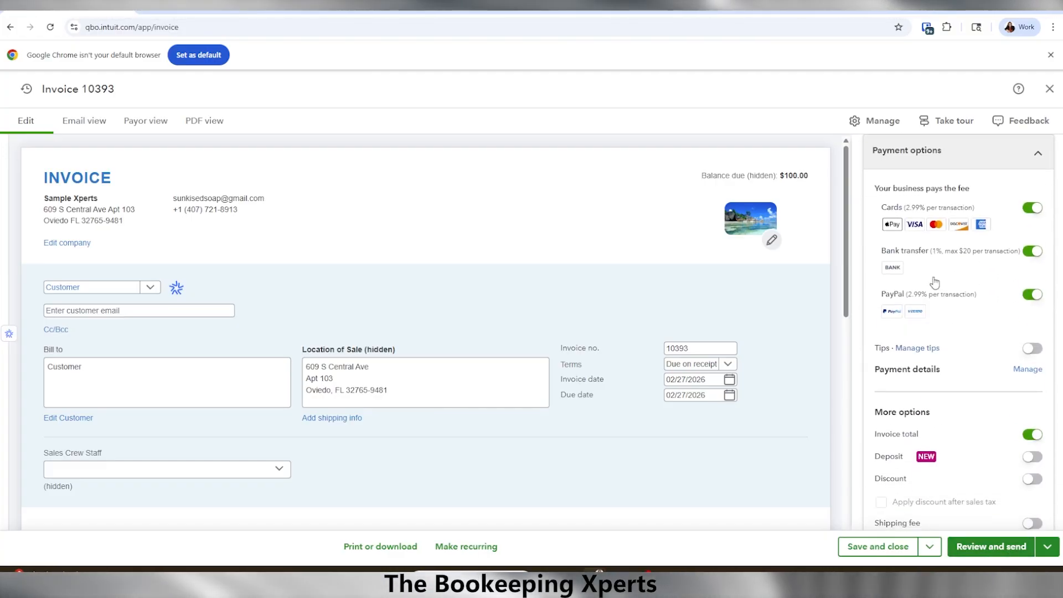
{"action": "left_click", "coordinate": [963, 163]}
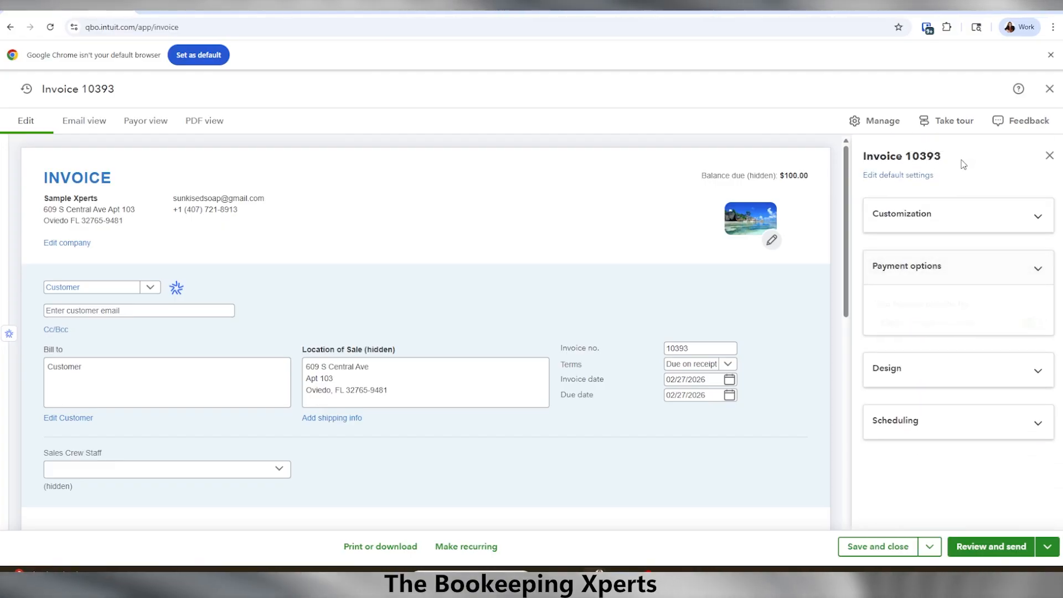
{"action": "left_click", "coordinate": [936, 265]}
{"action": "scroll", "coordinate": [940, 399], "scroll_direction": "down", "scroll_amount": 2}
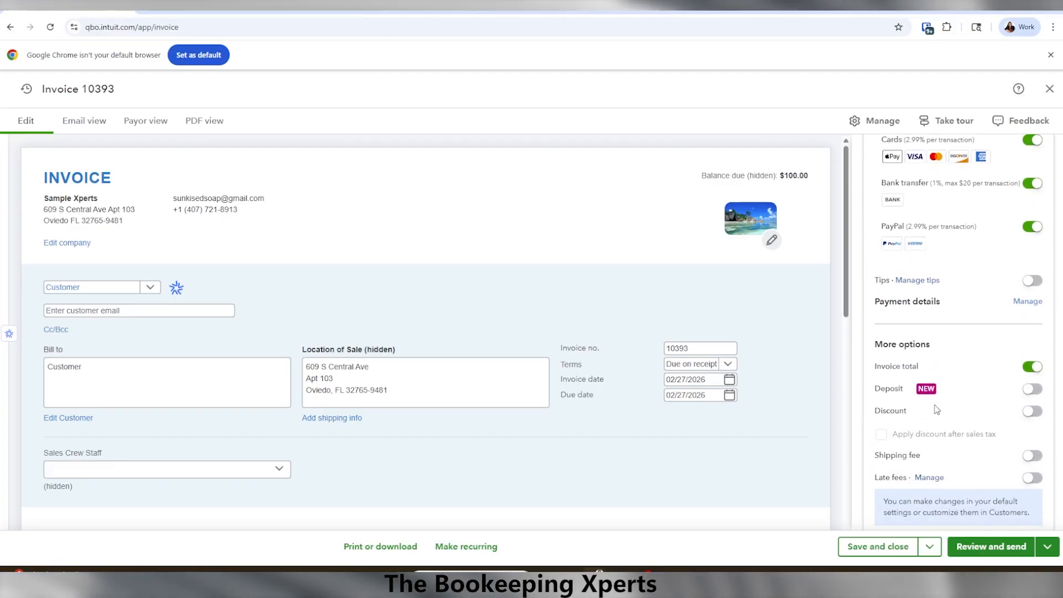
{"action": "scroll", "coordinate": [987, 255], "scroll_direction": "up", "scroll_amount": 1}
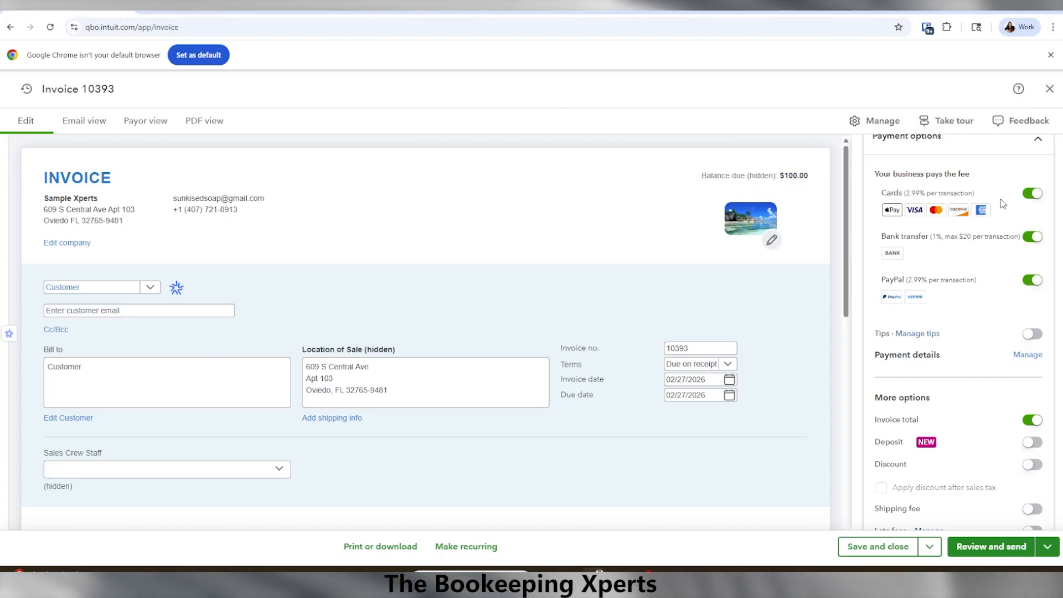
{"action": "left_click", "coordinate": [1034, 141]}
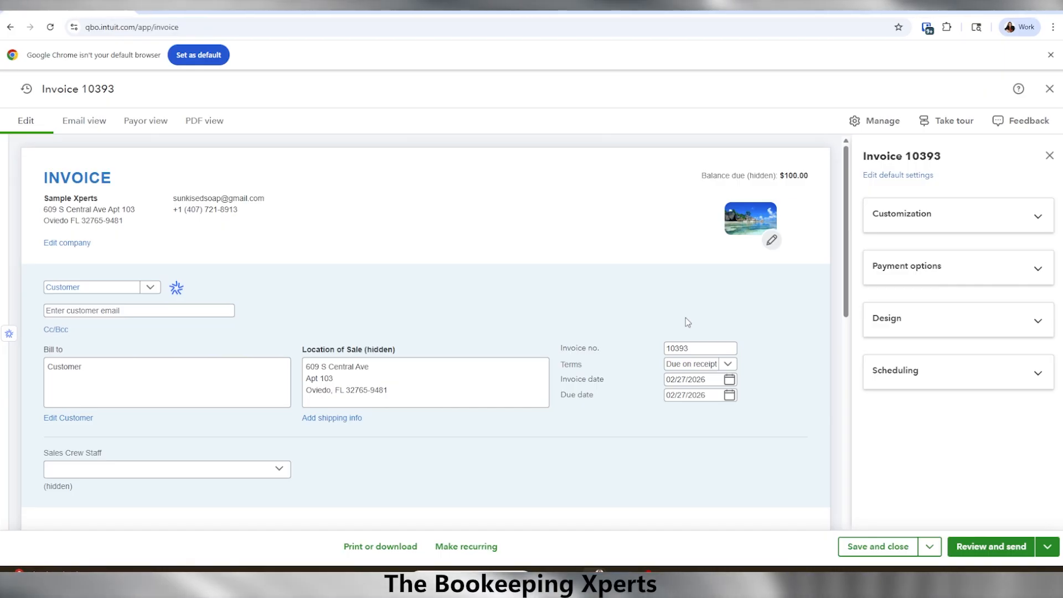
Step: Check the invoice from header to totals and save it without closing it
{"action": "scroll", "coordinate": [686, 323], "scroll_direction": "down", "scroll_amount": 5}
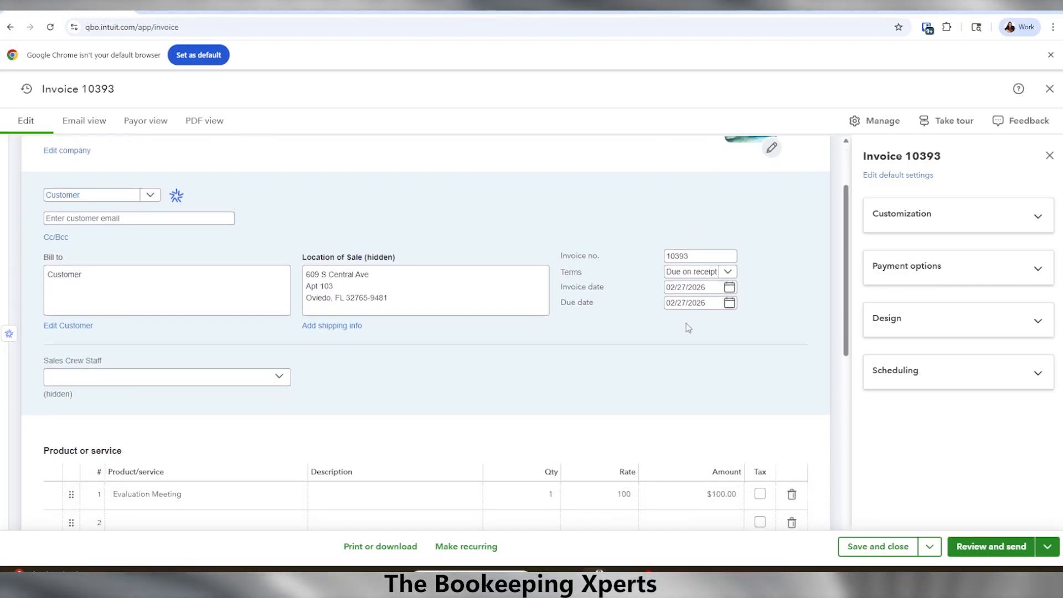
{"action": "scroll", "coordinate": [685, 323], "scroll_direction": "down", "scroll_amount": 4}
{"action": "scroll", "coordinate": [686, 324], "scroll_direction": "up", "scroll_amount": 9}
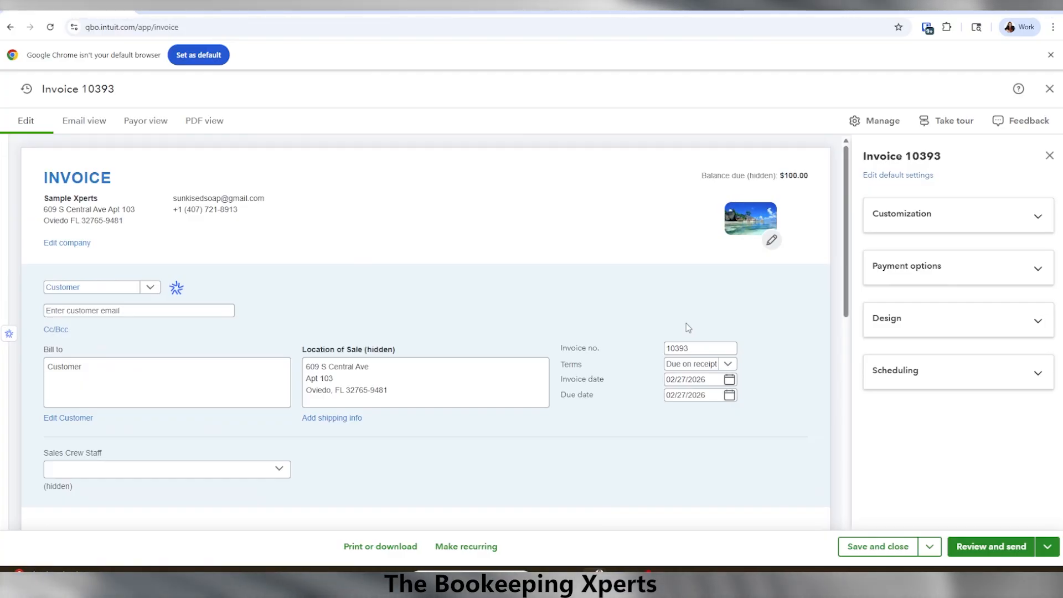
{"action": "scroll", "coordinate": [693, 332], "scroll_direction": "down", "scroll_amount": 5}
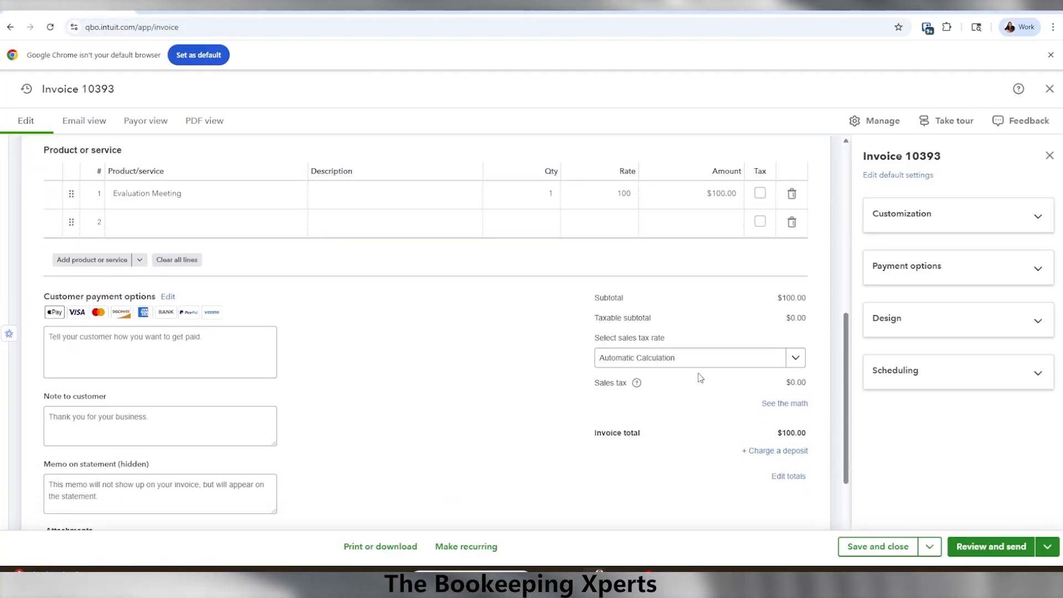
{"action": "scroll", "coordinate": [700, 378], "scroll_direction": "up", "scroll_amount": 1}
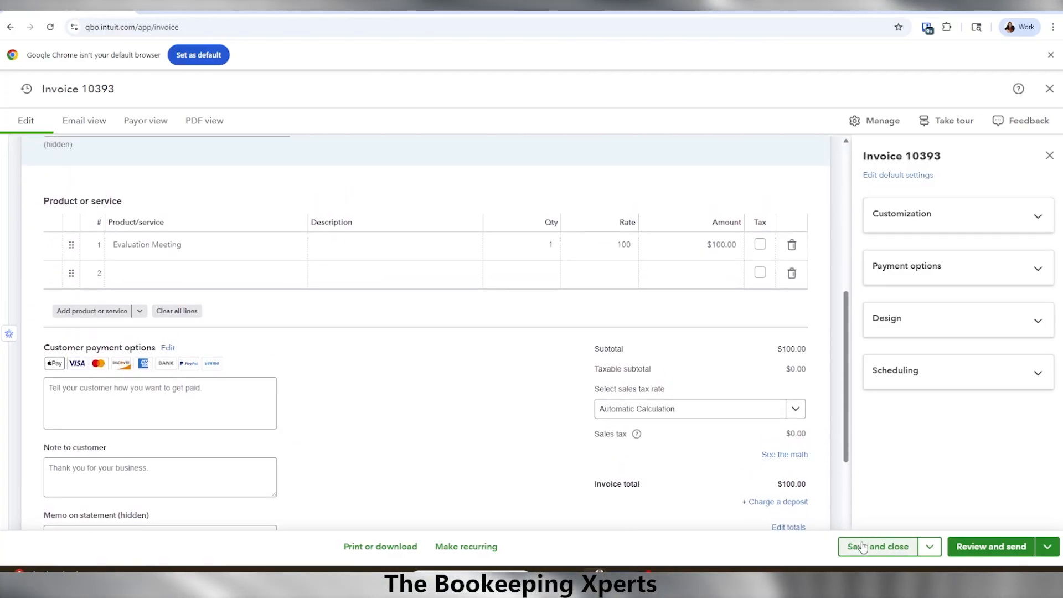
{"action": "left_click", "coordinate": [929, 546]}
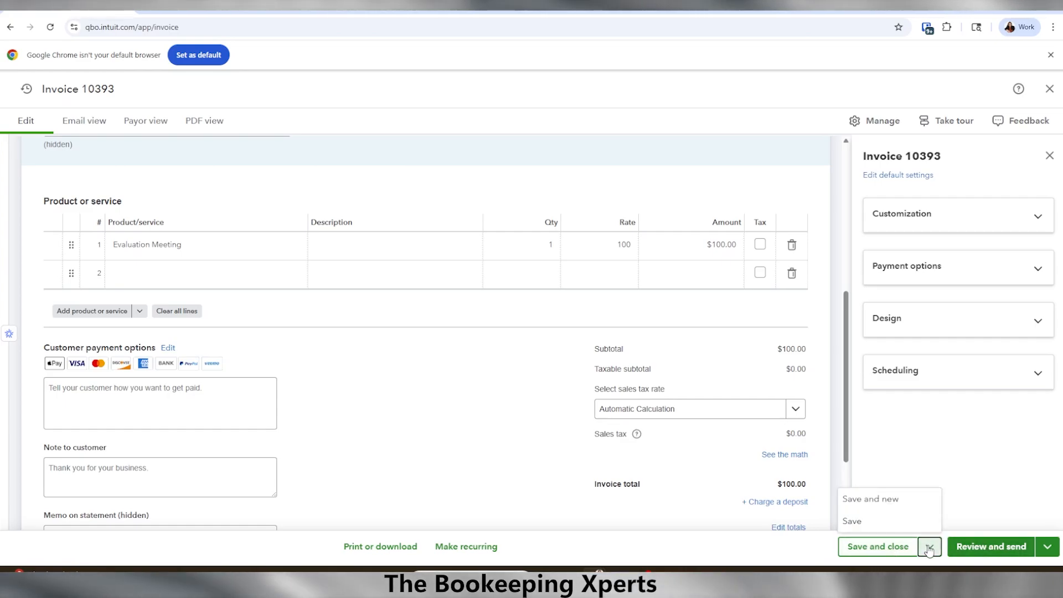
{"action": "left_click", "coordinate": [852, 522]}
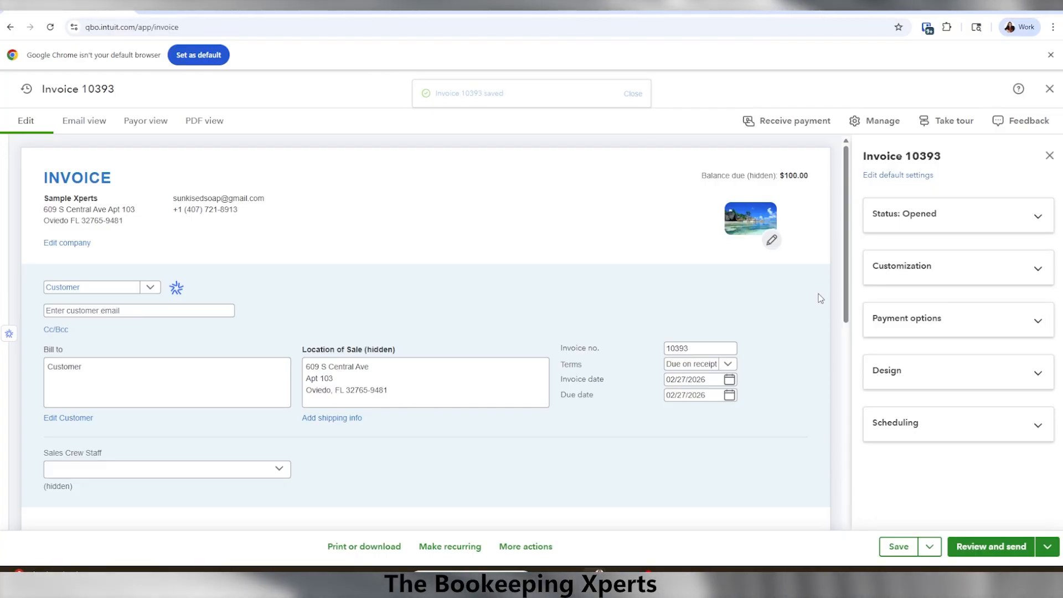
Step: Receive the $100.00 payment against the saved invoice, record and close it, and exit the new blank invoice
{"action": "left_click", "coordinate": [787, 122]}
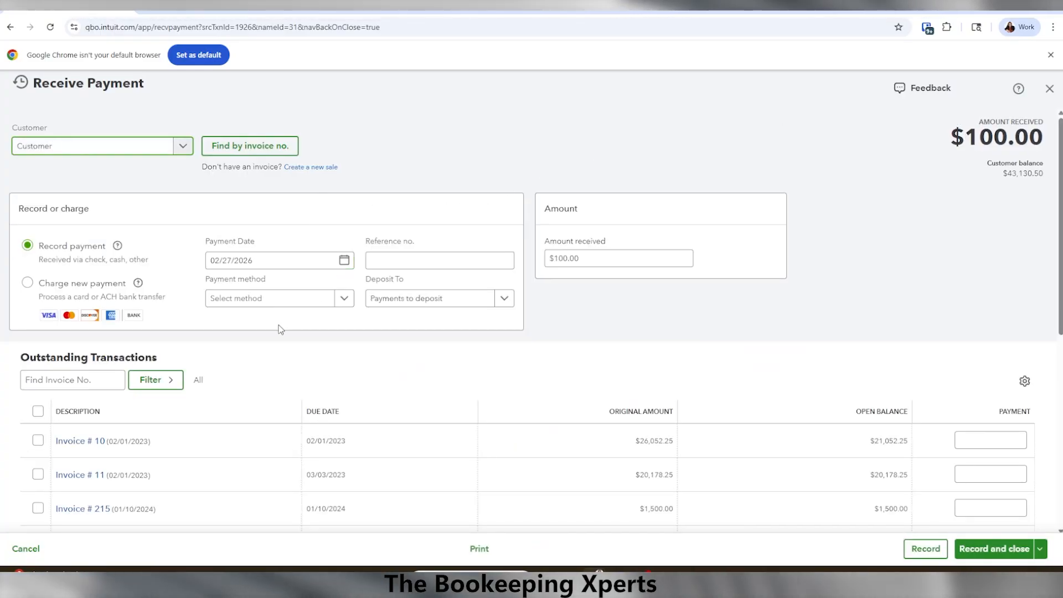
{"action": "scroll", "coordinate": [216, 407], "scroll_direction": "down", "scroll_amount": 2}
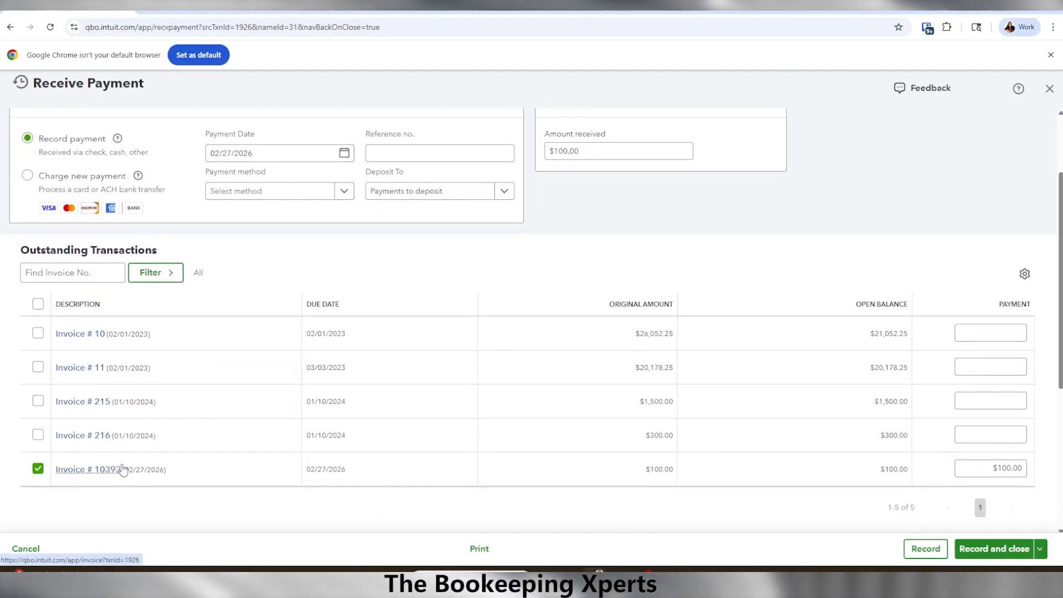
{"action": "scroll", "coordinate": [182, 450], "scroll_direction": "down", "scroll_amount": 1}
{"action": "scroll", "coordinate": [179, 453], "scroll_direction": "up", "scroll_amount": 1}
{"action": "scroll", "coordinate": [177, 451], "scroll_direction": "up", "scroll_amount": 2}
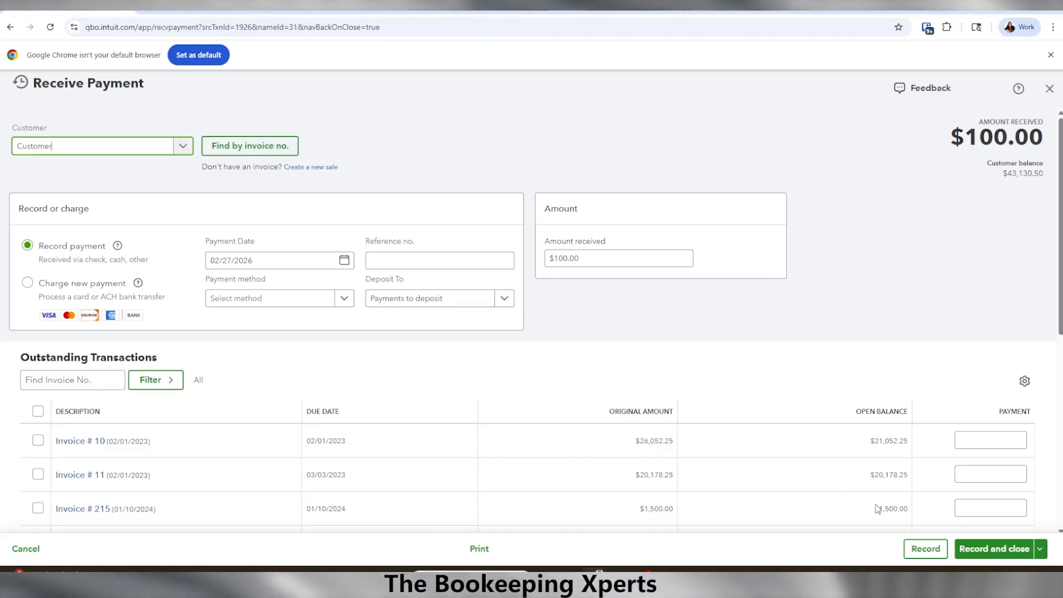
{"action": "left_click", "coordinate": [990, 552]}
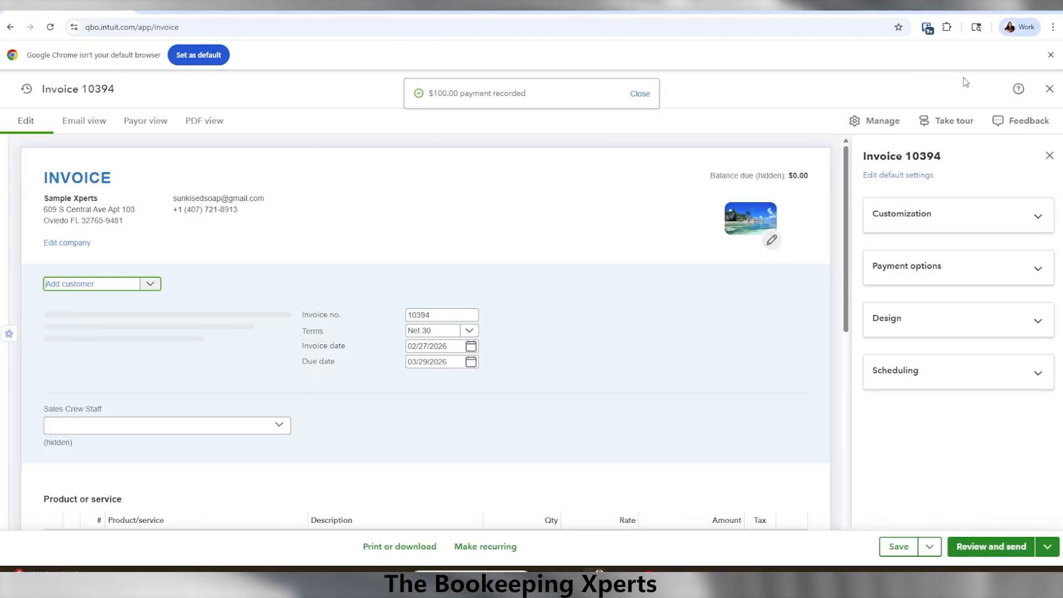
{"action": "left_click", "coordinate": [1049, 89]}
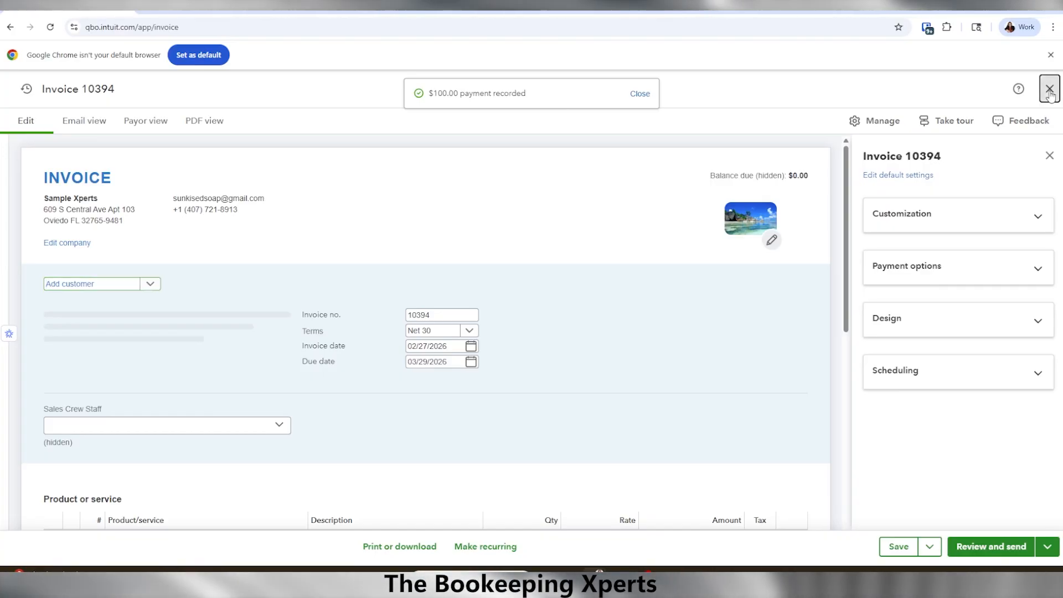
Step: Create a bank deposit that includes the $500.00 sales receipt and the $100.00 customer payment, and save and close it
{"action": "left_click", "coordinate": [18, 169]}
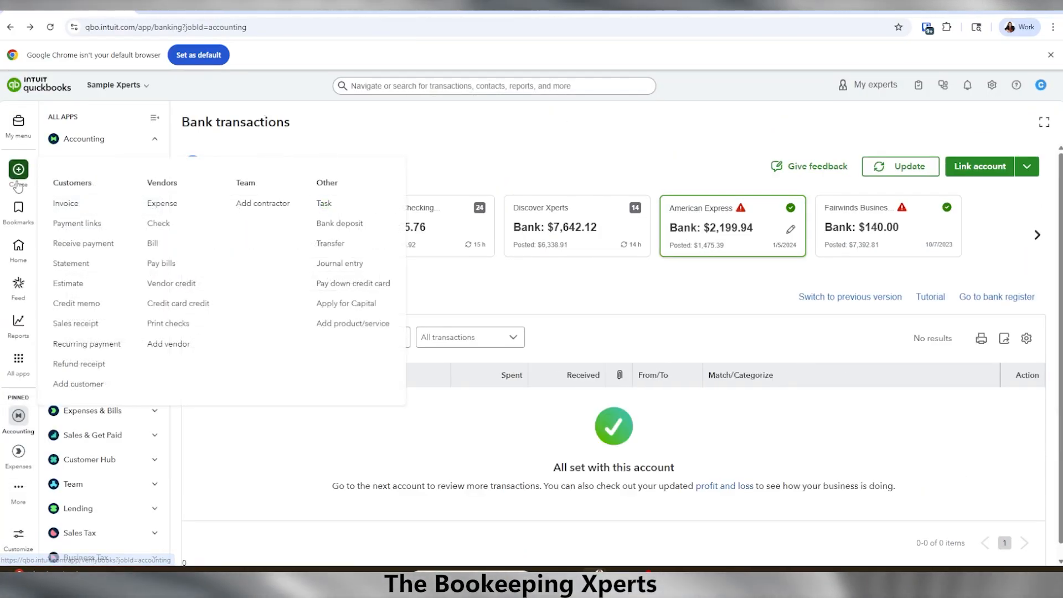
{"action": "left_click", "coordinate": [351, 224]}
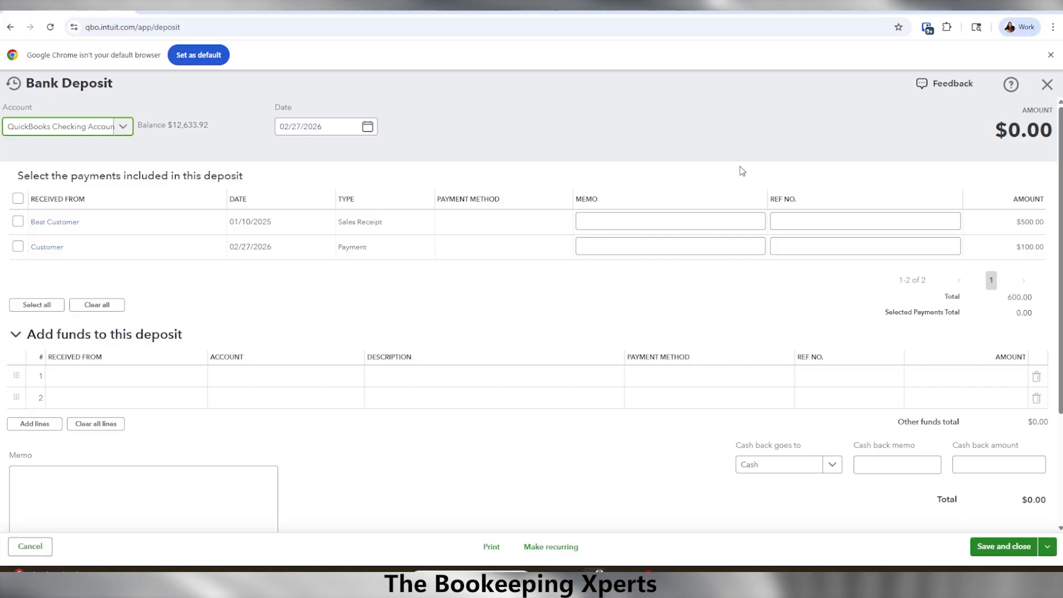
{"action": "left_click", "coordinate": [17, 223]}
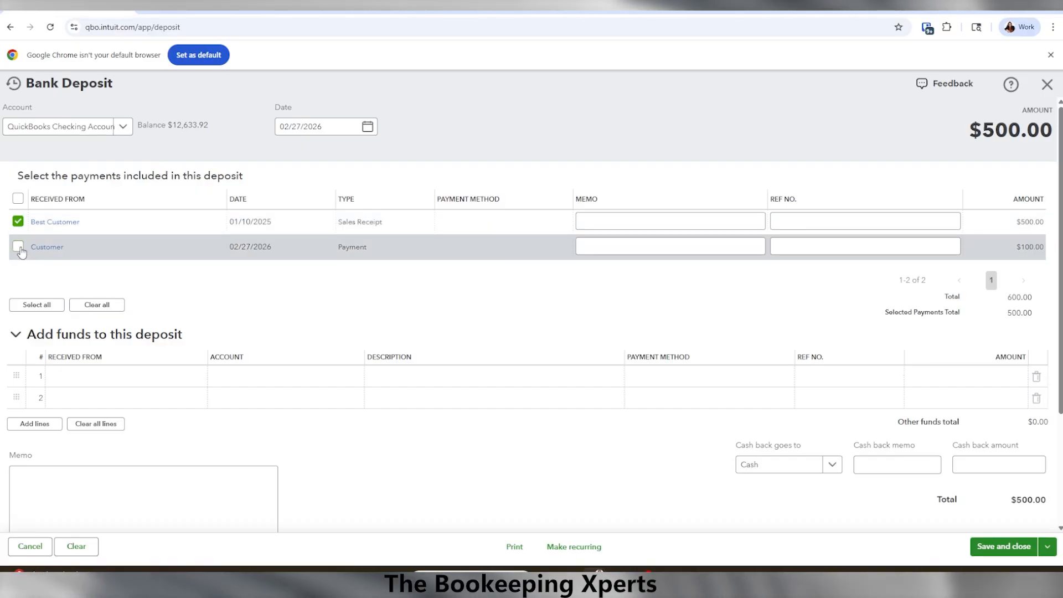
{"action": "left_click", "coordinate": [18, 248]}
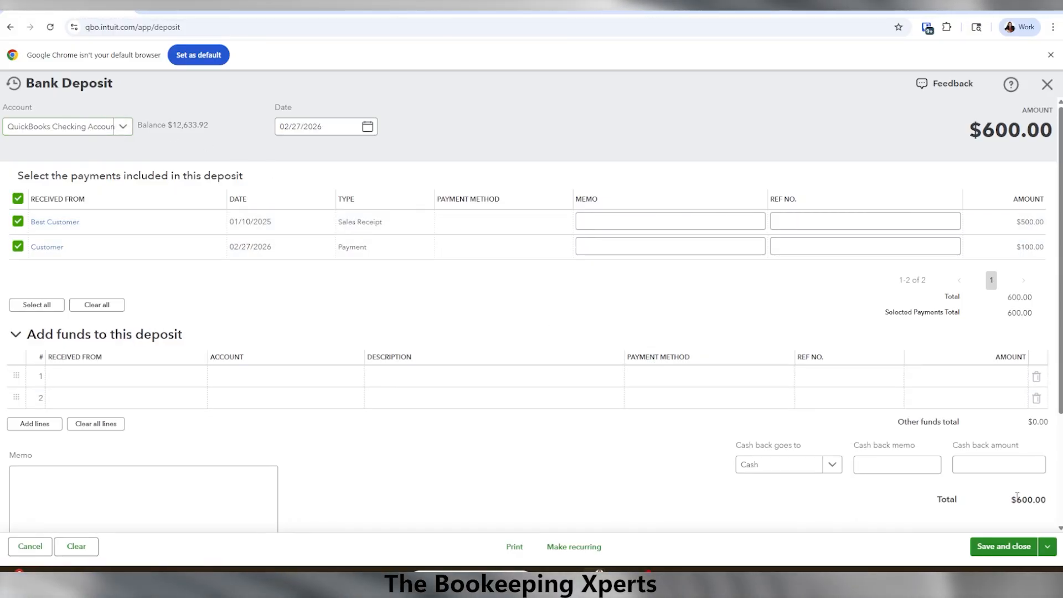
{"action": "left_click", "coordinate": [1015, 555]}
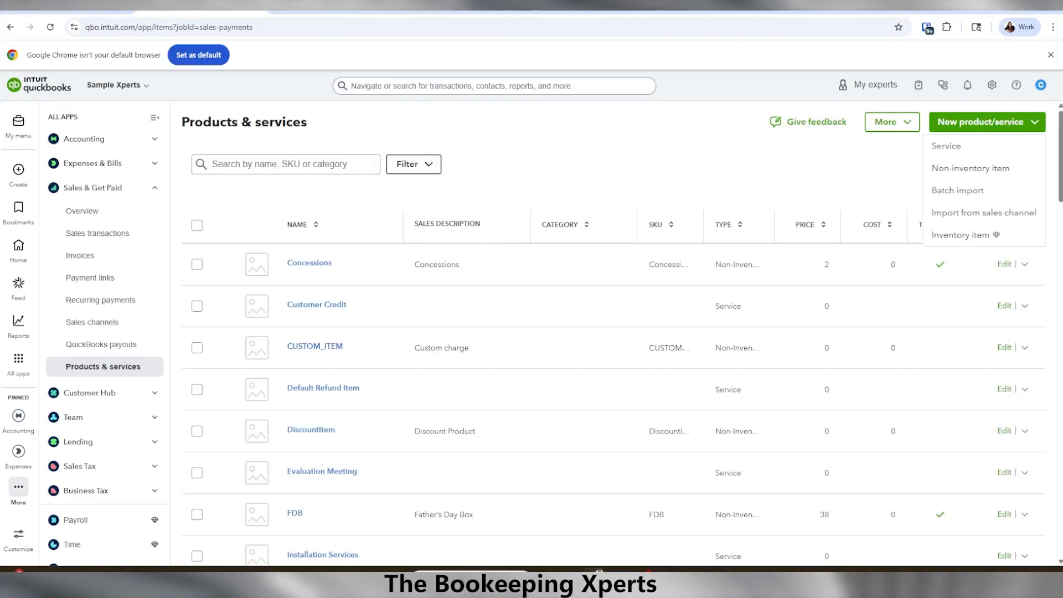
Step: Return to the bank transactions page and look through the pending transactions of the QuickBooks Checking Account
{"action": "left_click", "coordinate": [300, 10]}
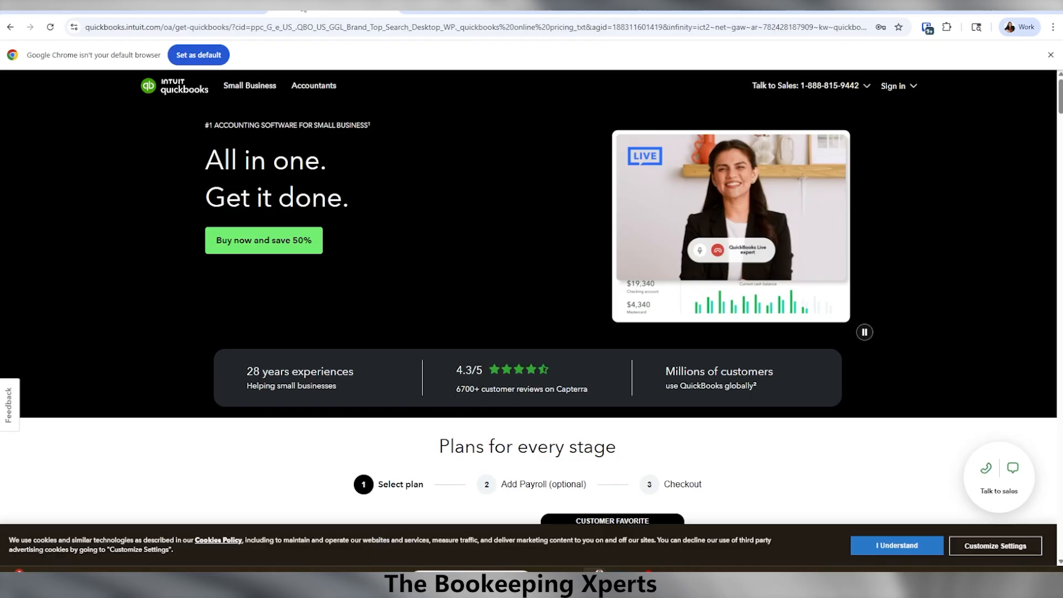
{"action": "left_click", "coordinate": [116, 9]}
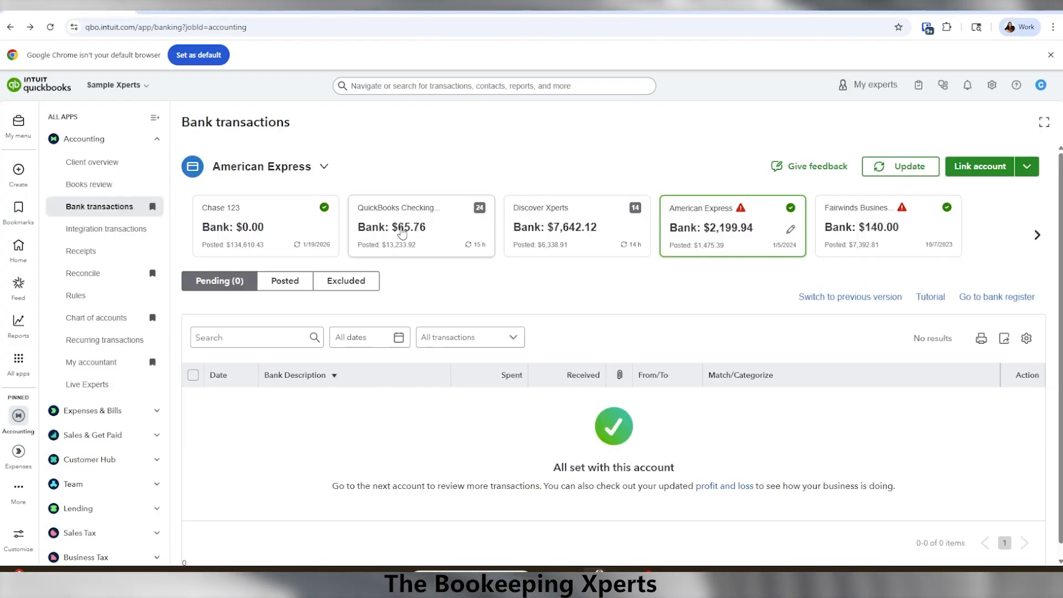
{"action": "left_click", "coordinate": [382, 237]}
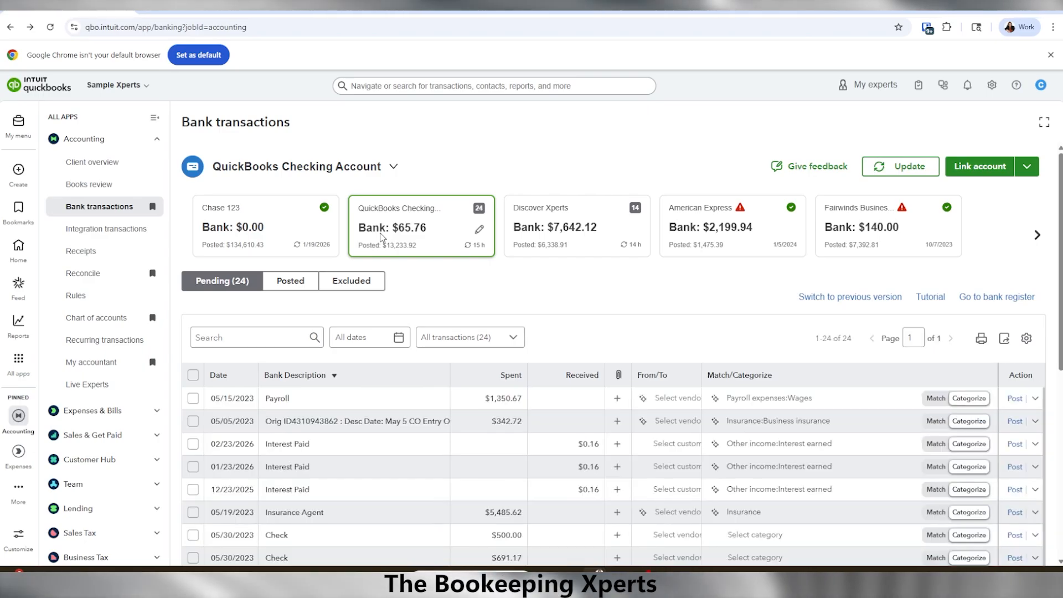
{"action": "scroll", "coordinate": [381, 237], "scroll_direction": "down", "scroll_amount": 1}
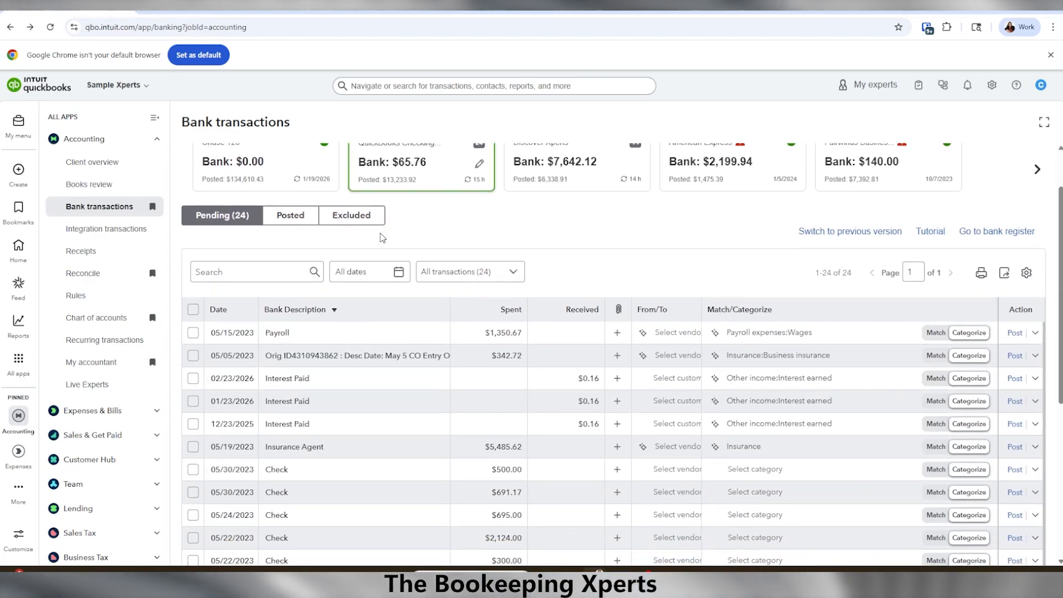
{"action": "scroll", "coordinate": [382, 238], "scroll_direction": "down", "scroll_amount": 1}
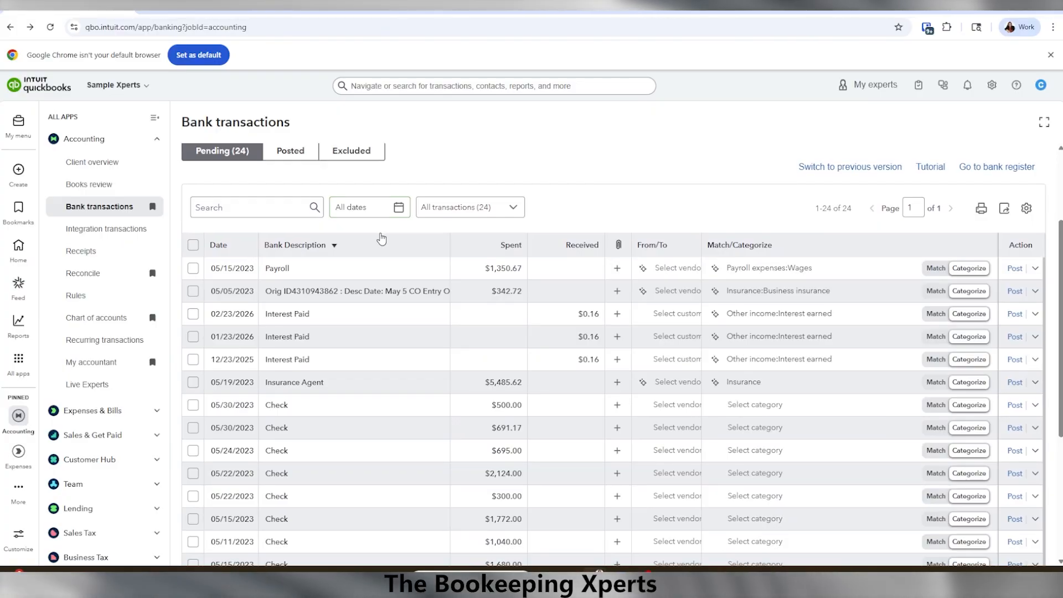
{"action": "scroll", "coordinate": [381, 238], "scroll_direction": "down", "scroll_amount": 5}
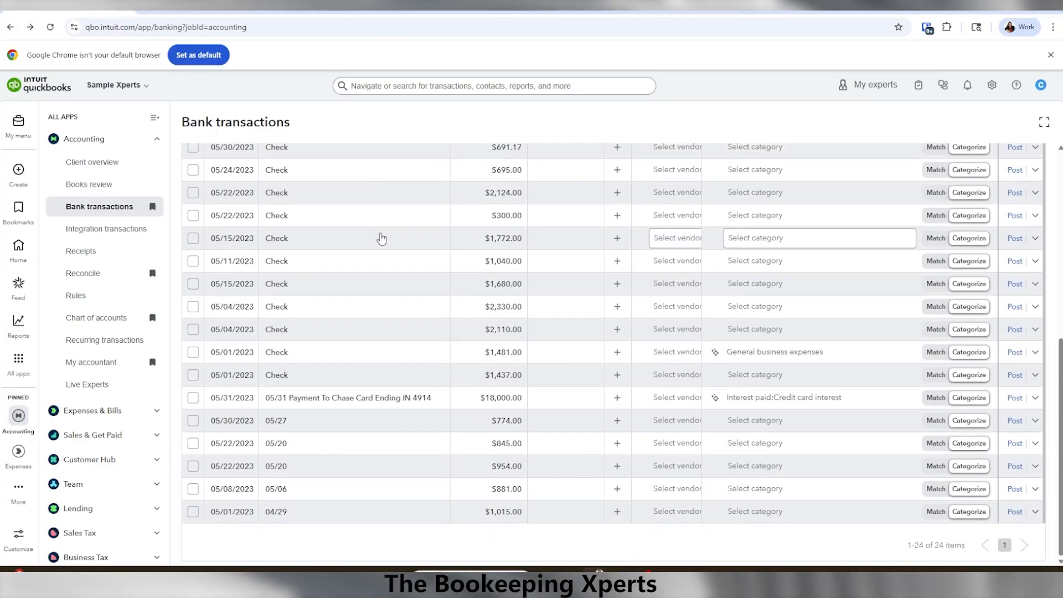
{"action": "scroll", "coordinate": [381, 238], "scroll_direction": "up", "scroll_amount": 4}
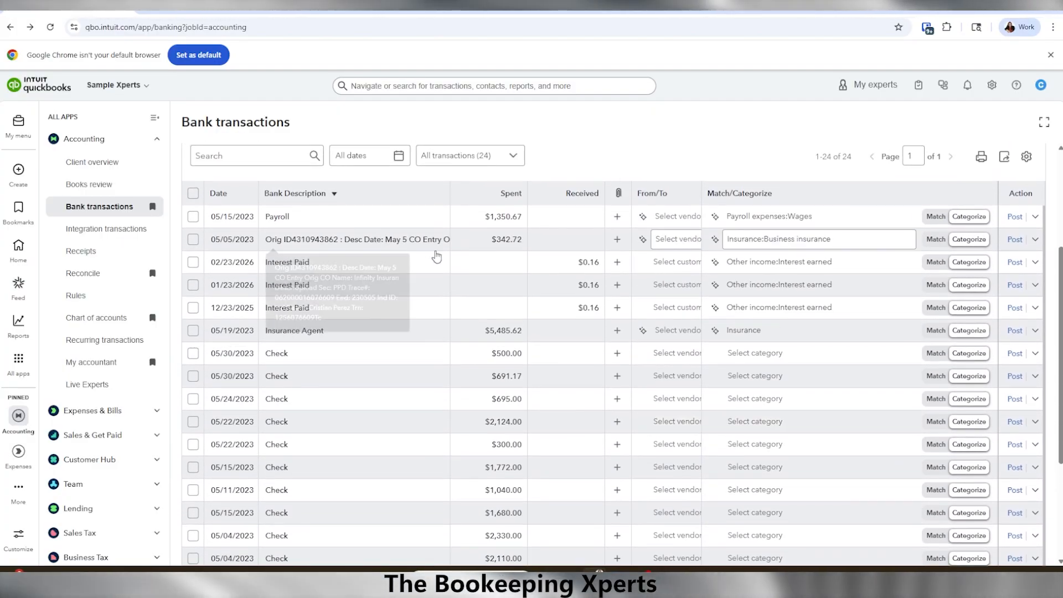
{"action": "scroll", "coordinate": [597, 286], "scroll_direction": "up", "scroll_amount": 3}
{"action": "scroll", "coordinate": [604, 289], "scroll_direction": "up", "scroll_amount": 1}
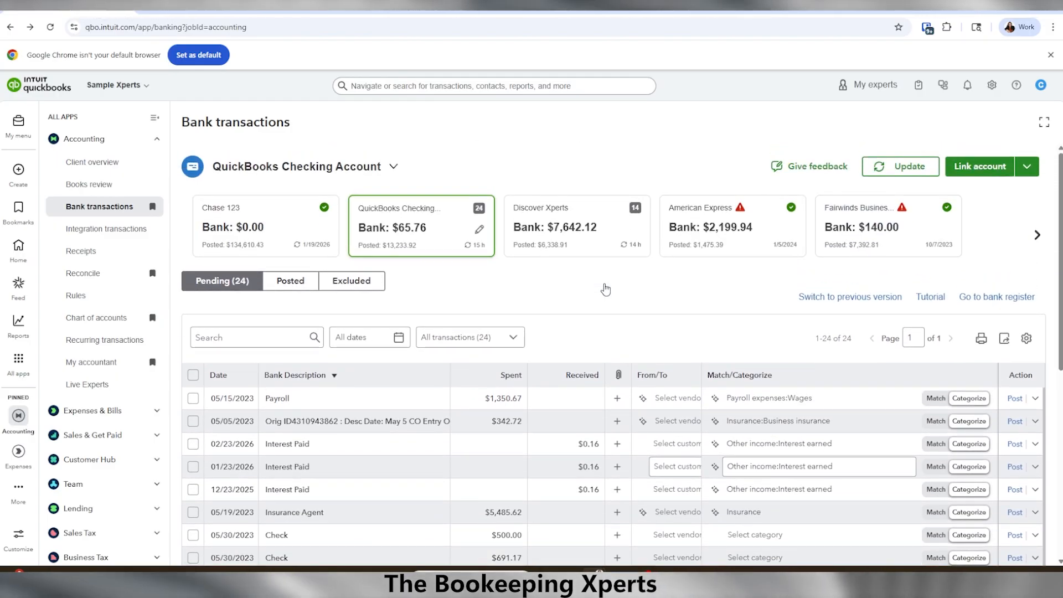
Step: View the pending transactions of the Discover Xperts account and the remaining linked account cards up to Cash
{"action": "left_click", "coordinate": [582, 247]}
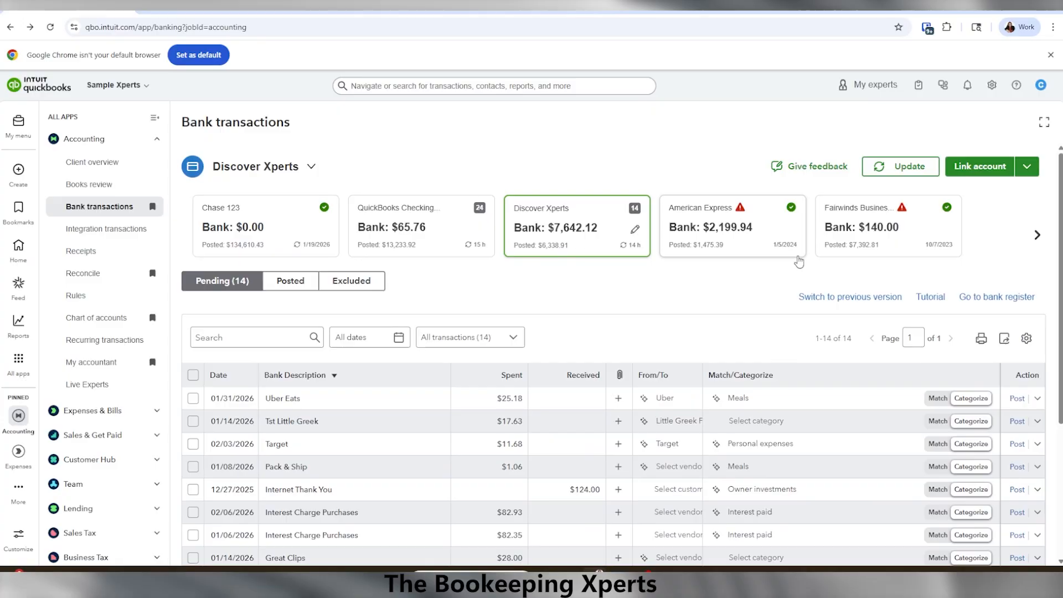
{"action": "left_click", "coordinate": [1036, 237]}
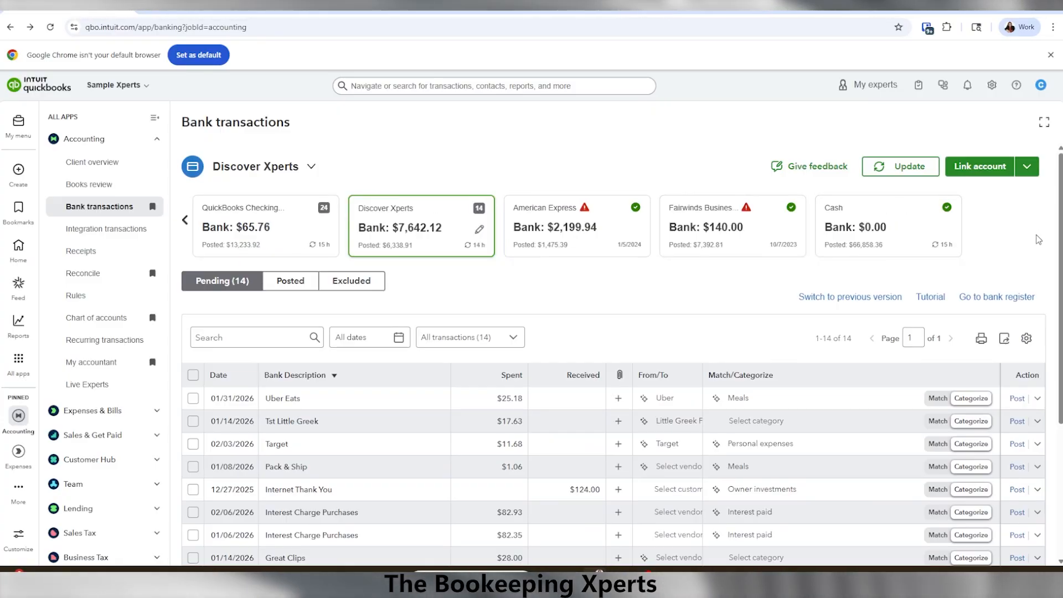
{"action": "double_click", "coordinate": [875, 227]}
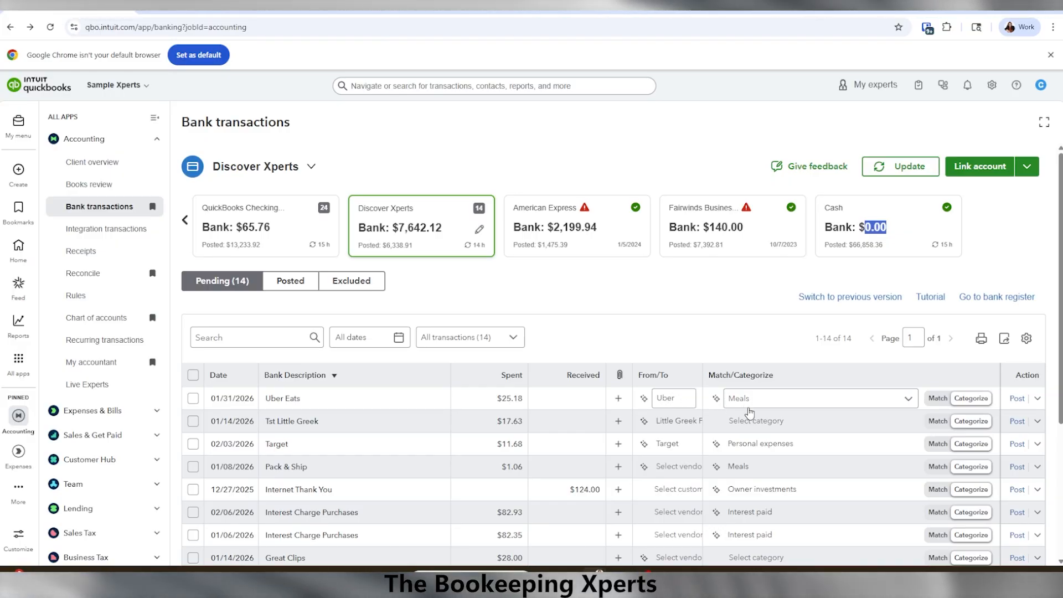
{"action": "scroll", "coordinate": [873, 408], "scroll_direction": "down", "scroll_amount": 1}
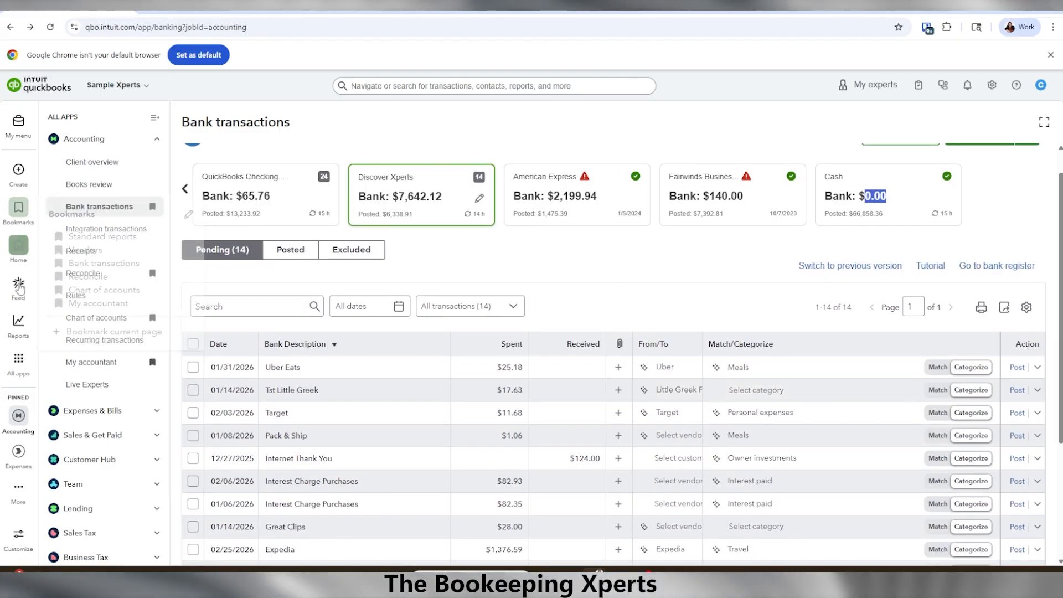
{"action": "left_click", "coordinate": [19, 358]}
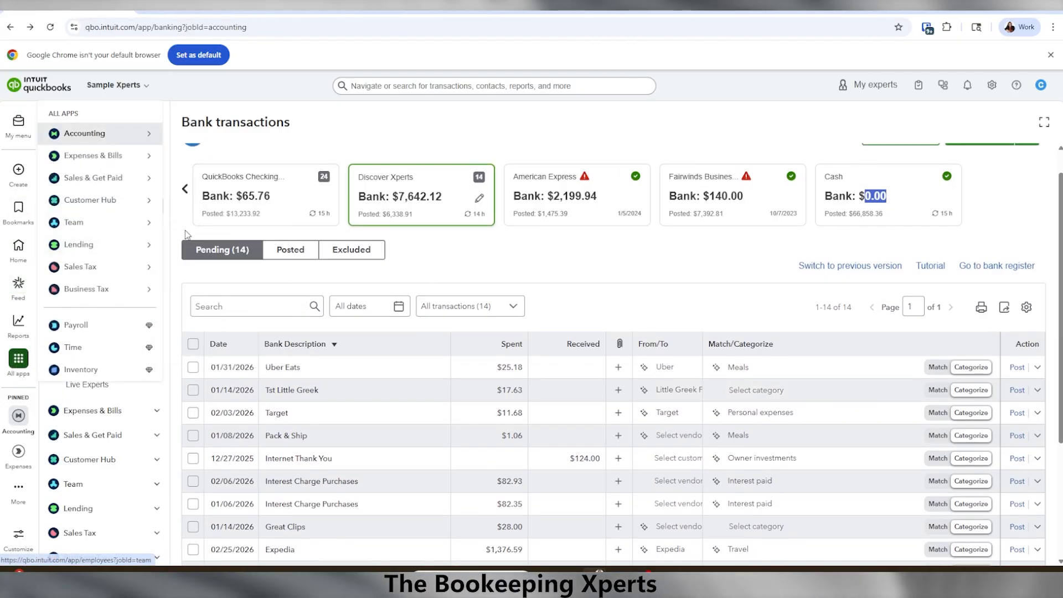
{"action": "scroll", "coordinate": [298, 182], "scroll_direction": "up", "scroll_amount": 1}
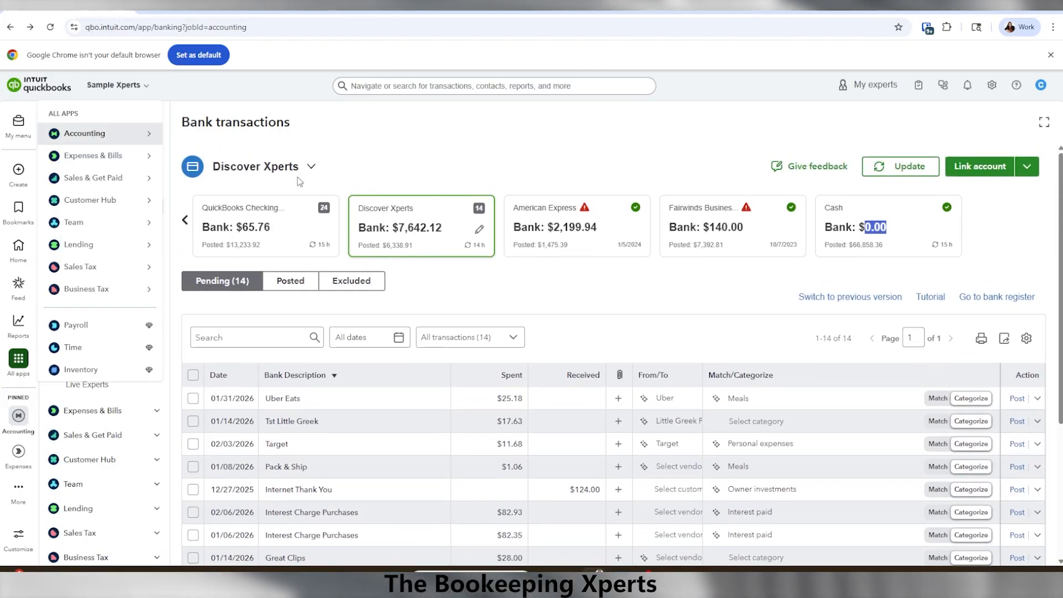
Step: Post the Uber Eats transaction with its suggested category, and categorize the Tst Little Greek transaction as Meals and post it
{"action": "scroll", "coordinate": [496, 315], "scroll_direction": "down", "scroll_amount": 2}
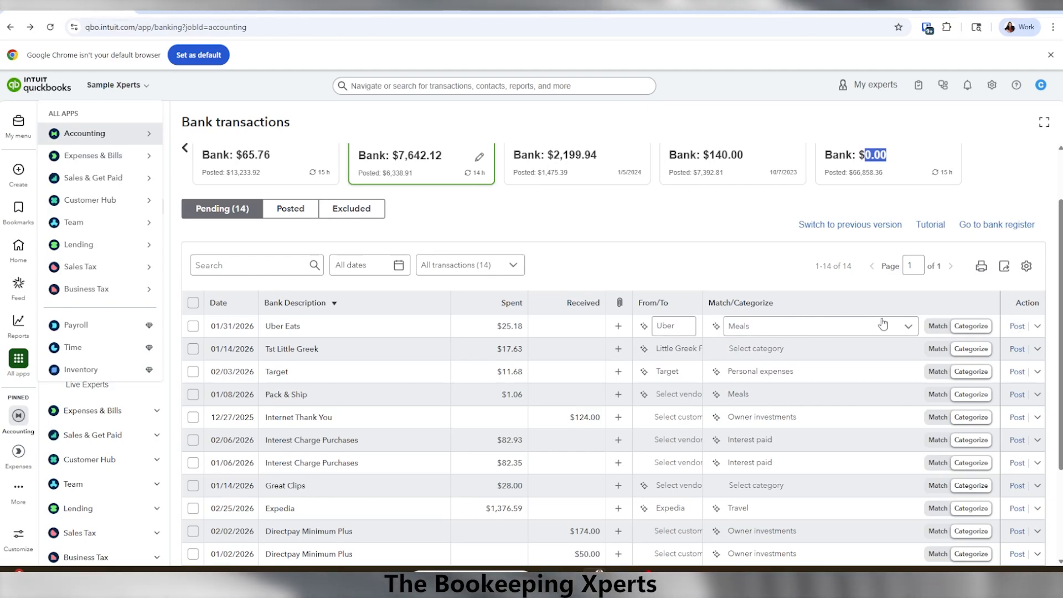
{"action": "left_click", "coordinate": [1016, 326]}
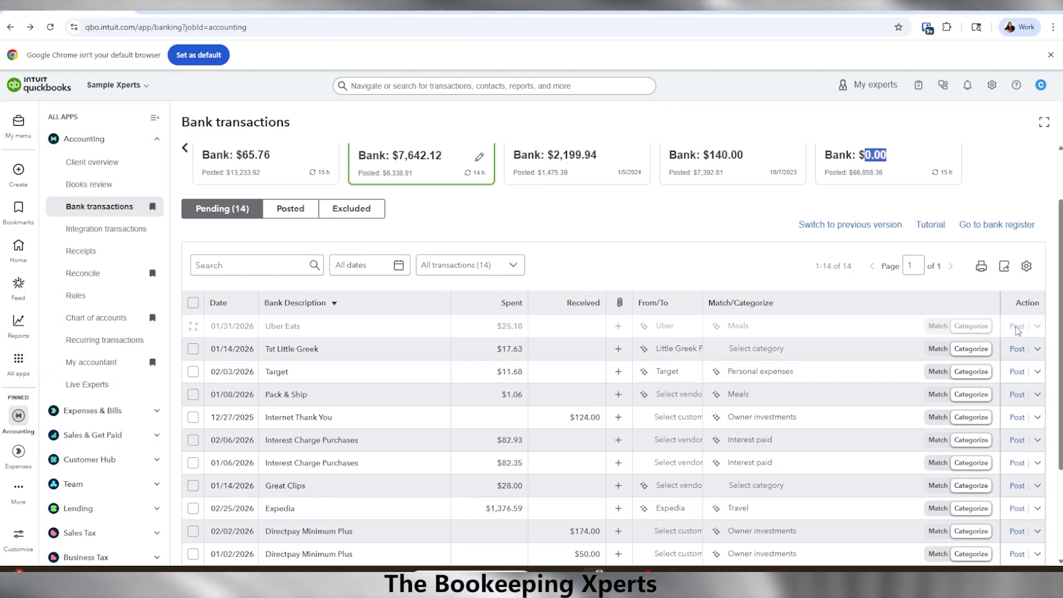
{"action": "left_click", "coordinate": [773, 326]}
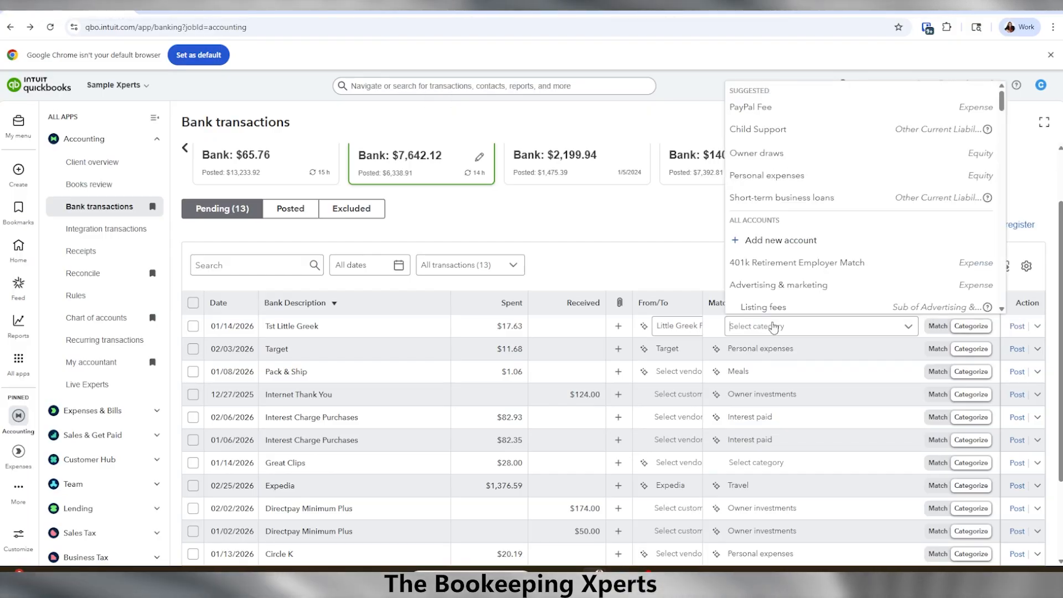
{"action": "type", "text": "meal"}
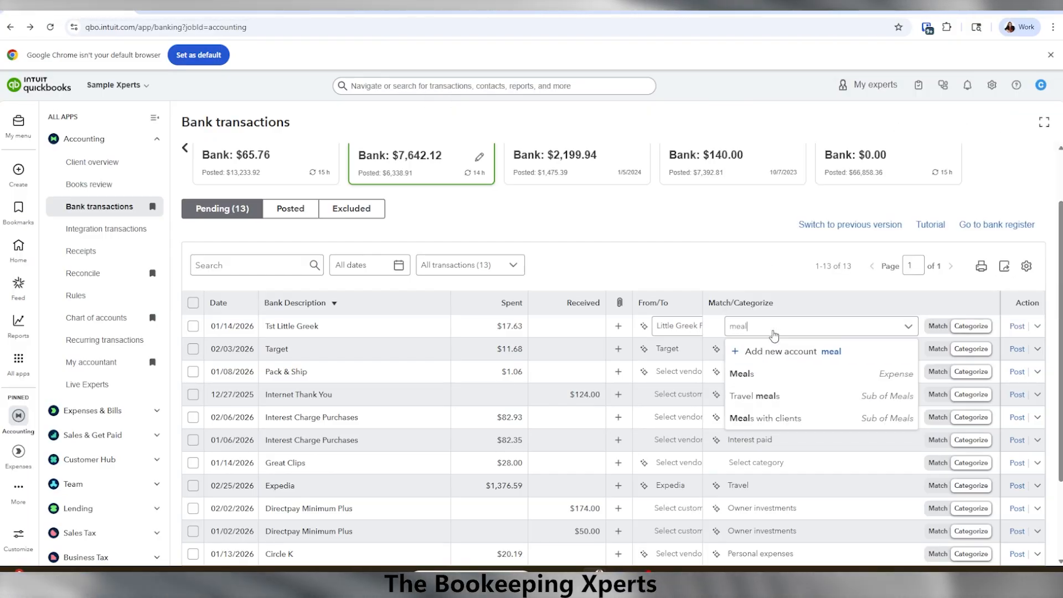
{"action": "left_click", "coordinate": [778, 375]}
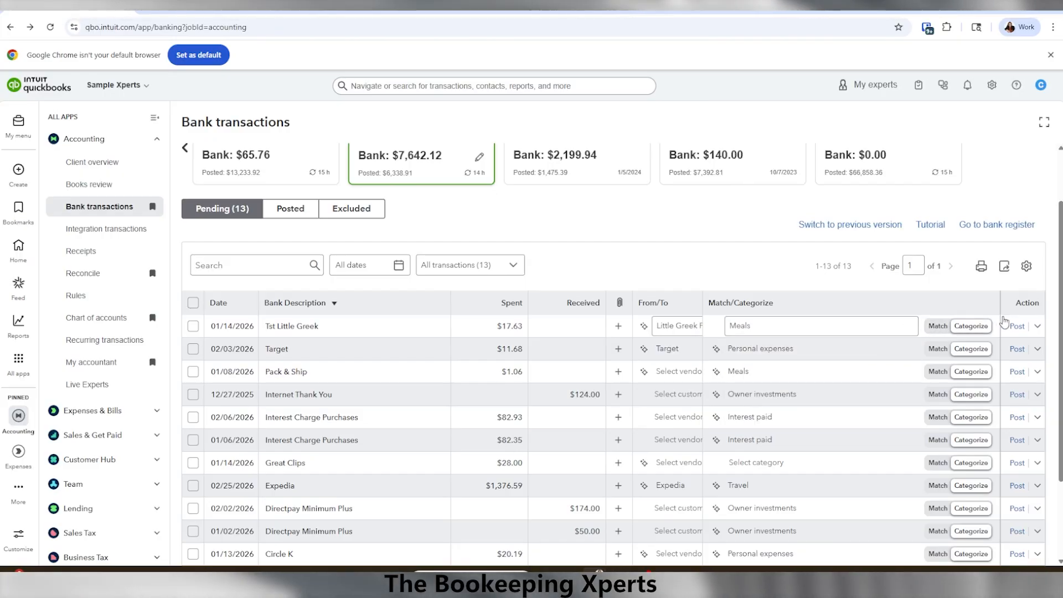
{"action": "left_click", "coordinate": [1017, 326]}
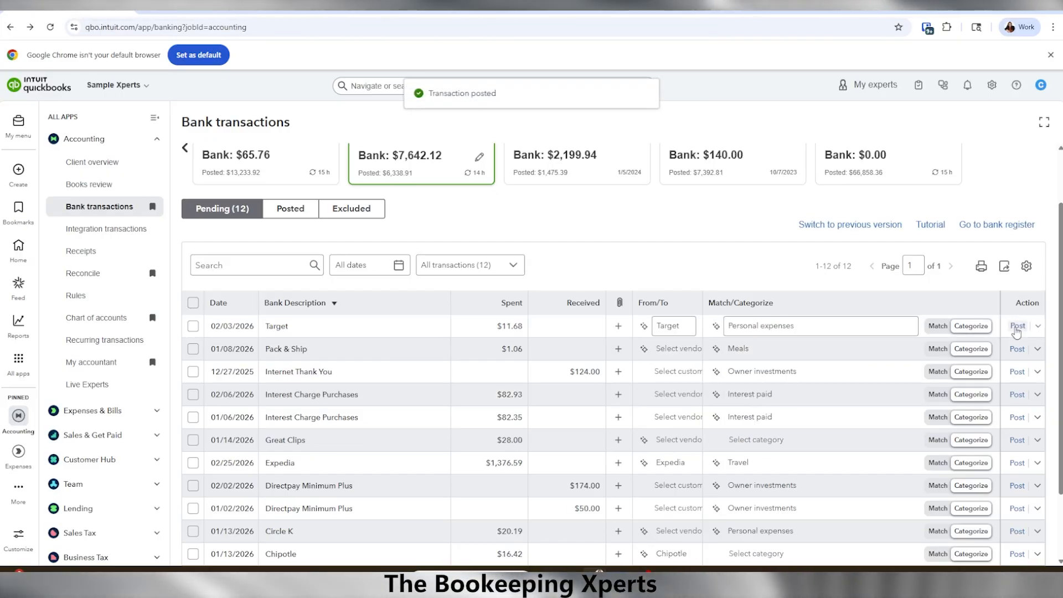
Step: Change the Target transaction's category to Office supplies under Office expenses and post it
{"action": "left_click", "coordinate": [787, 327]}
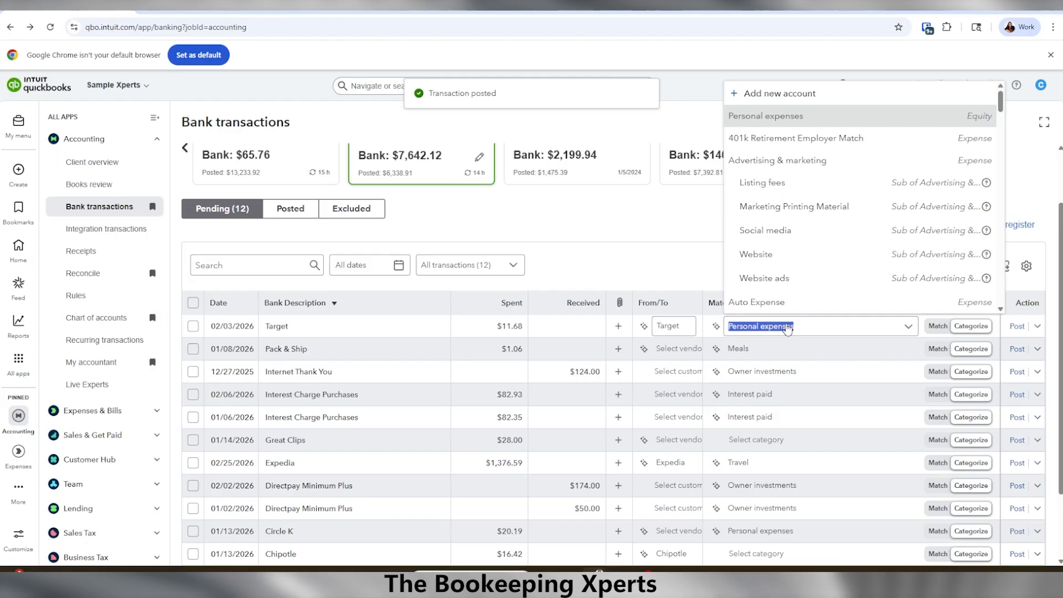
{"action": "type", "text": "office"}
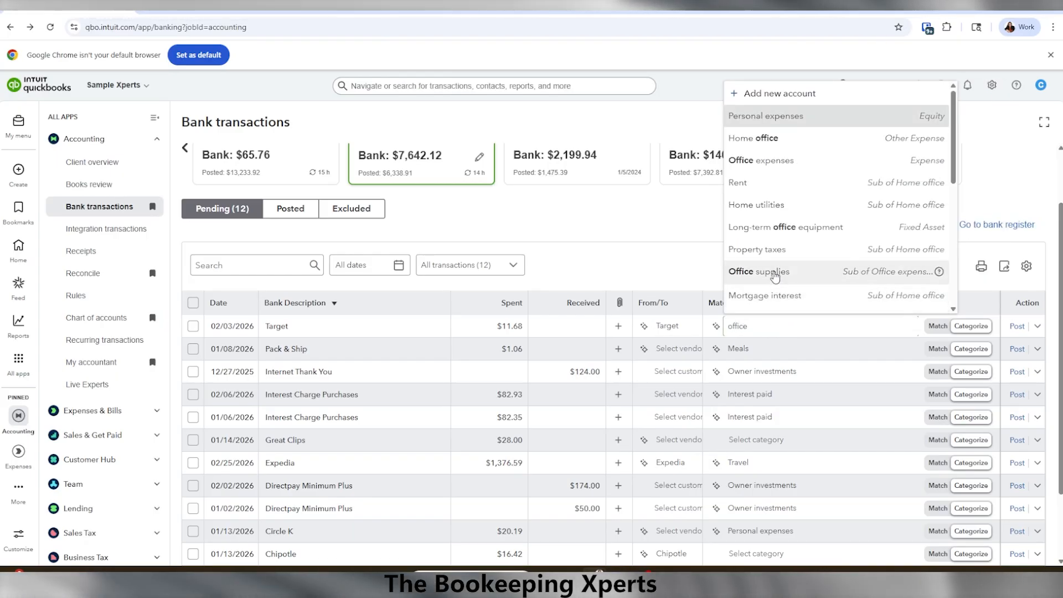
{"action": "left_click", "coordinate": [773, 273]}
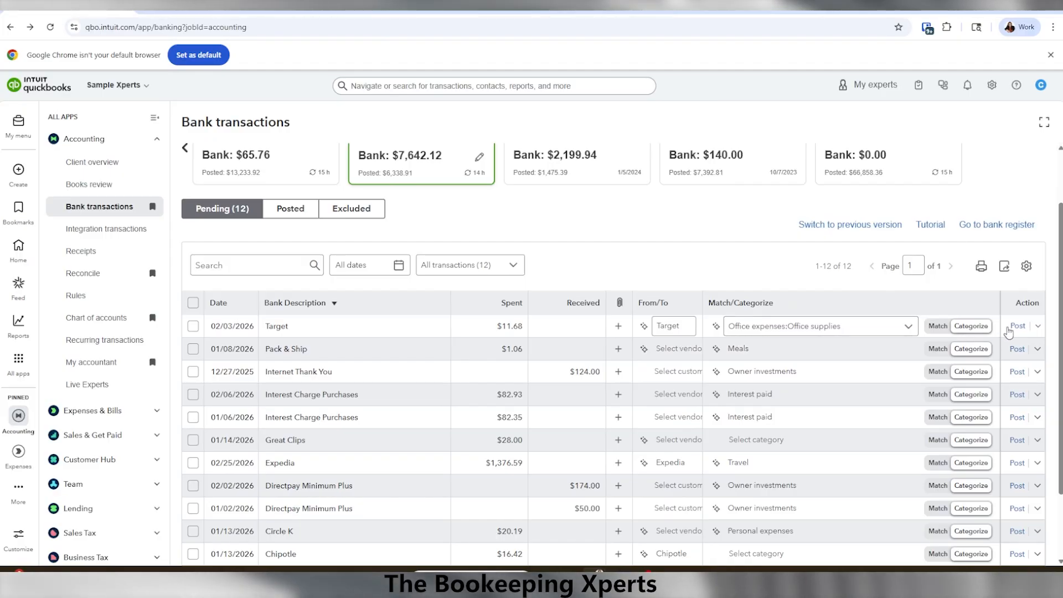
{"action": "left_click", "coordinate": [1009, 328]}
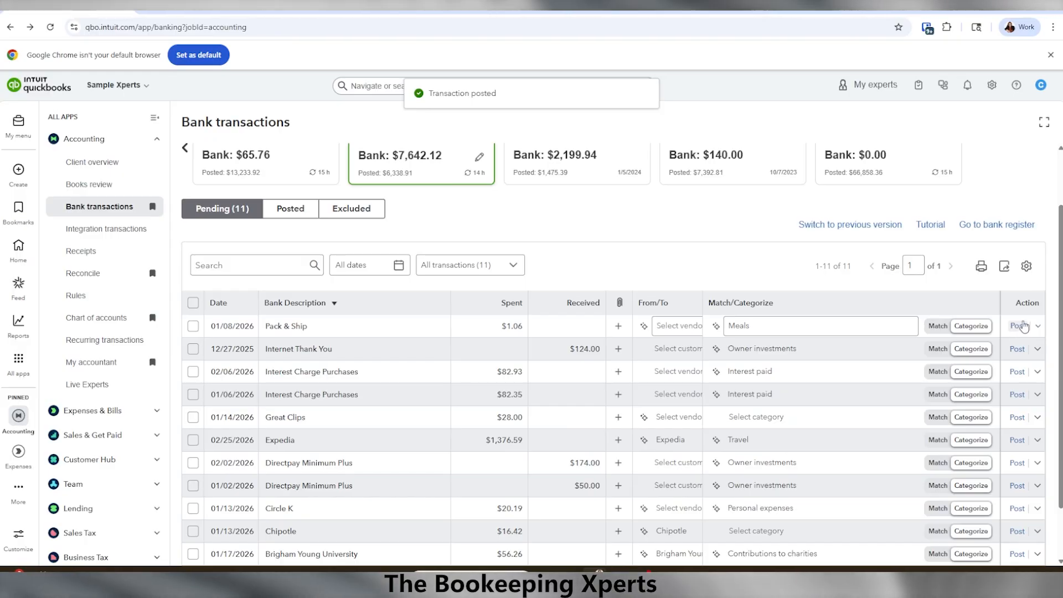
Step: Create a bank rule from the Pack & Ship transaction and name it PackNShip
{"action": "left_click", "coordinate": [1040, 329]}
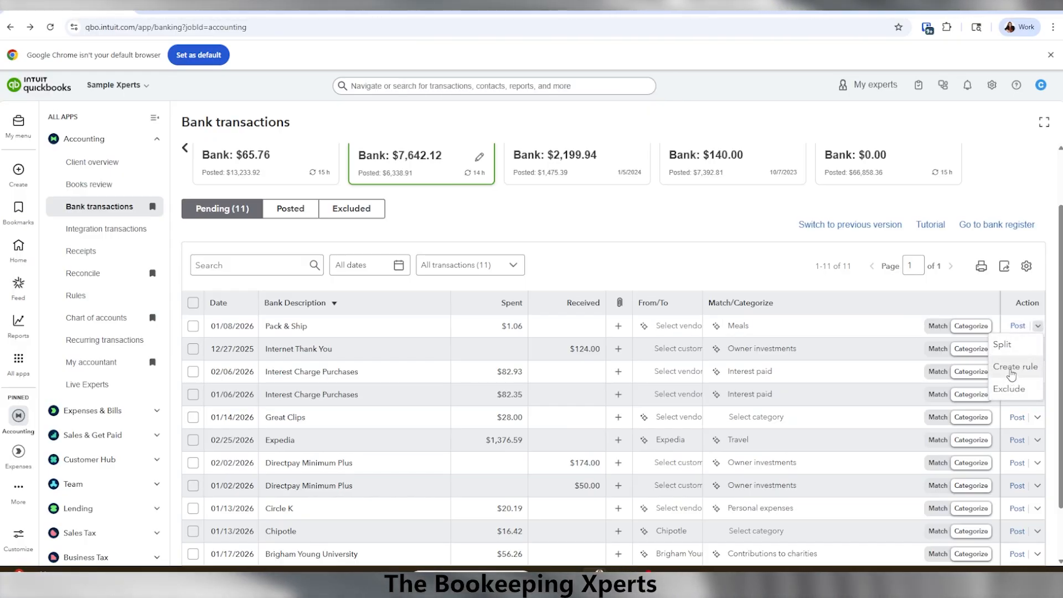
{"action": "left_click", "coordinate": [1012, 367]}
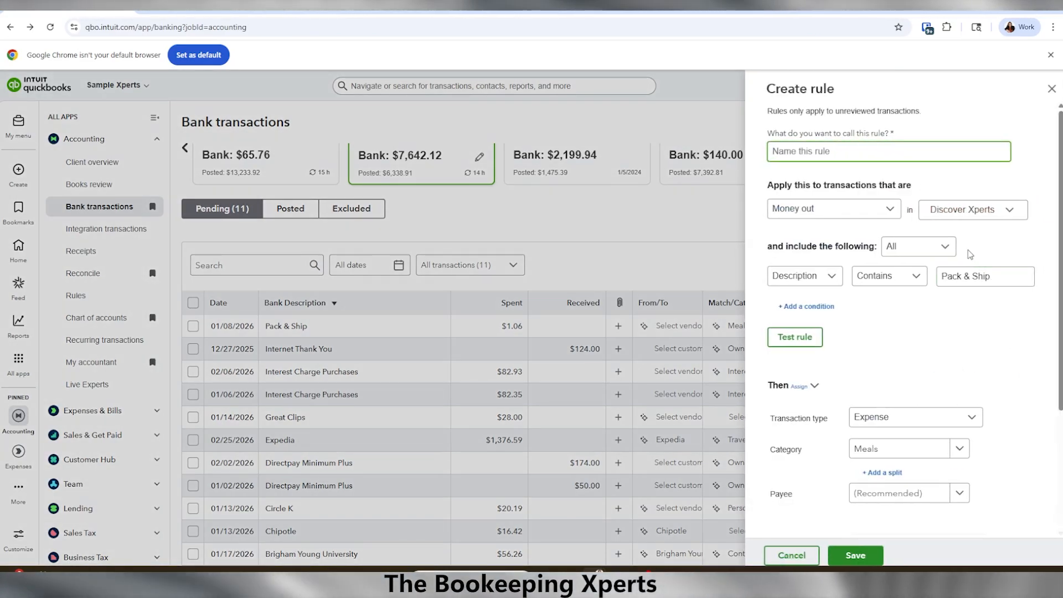
{"action": "type", "text": "P"}
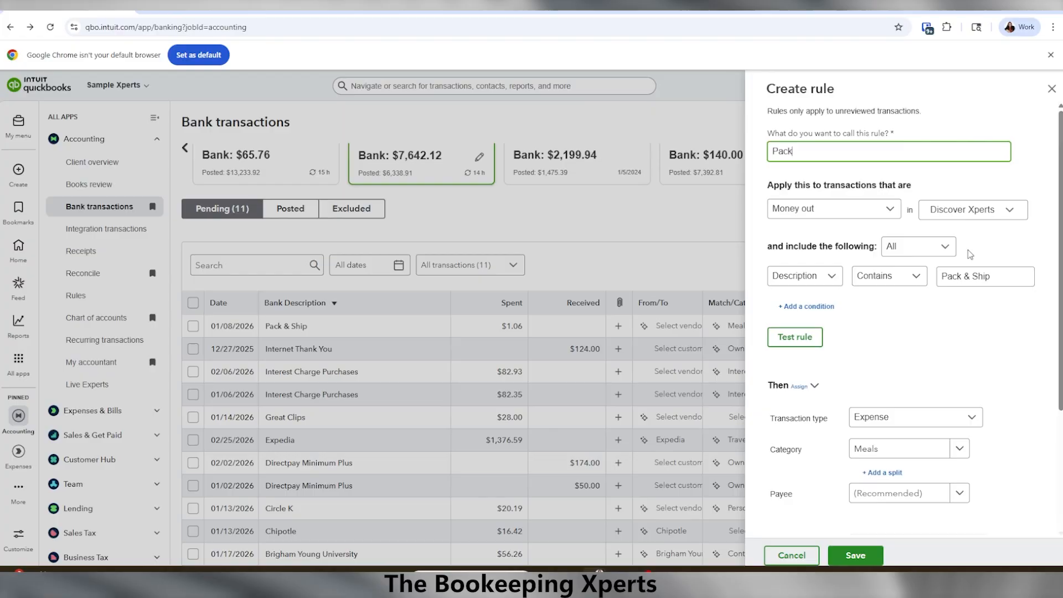
{"action": "type", "text": "ack"}
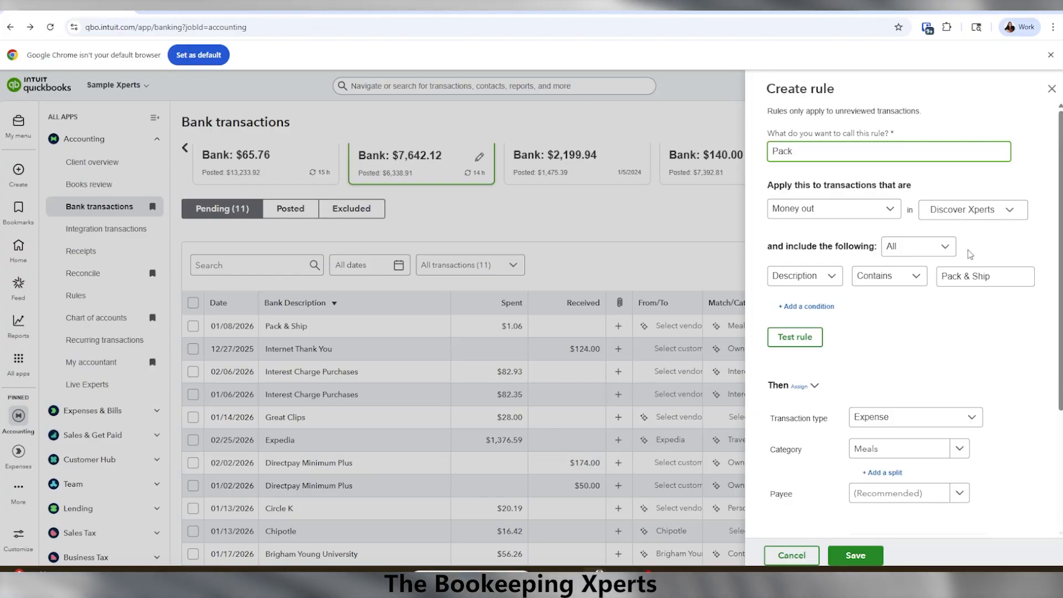
{"action": "type", "text": "S"}
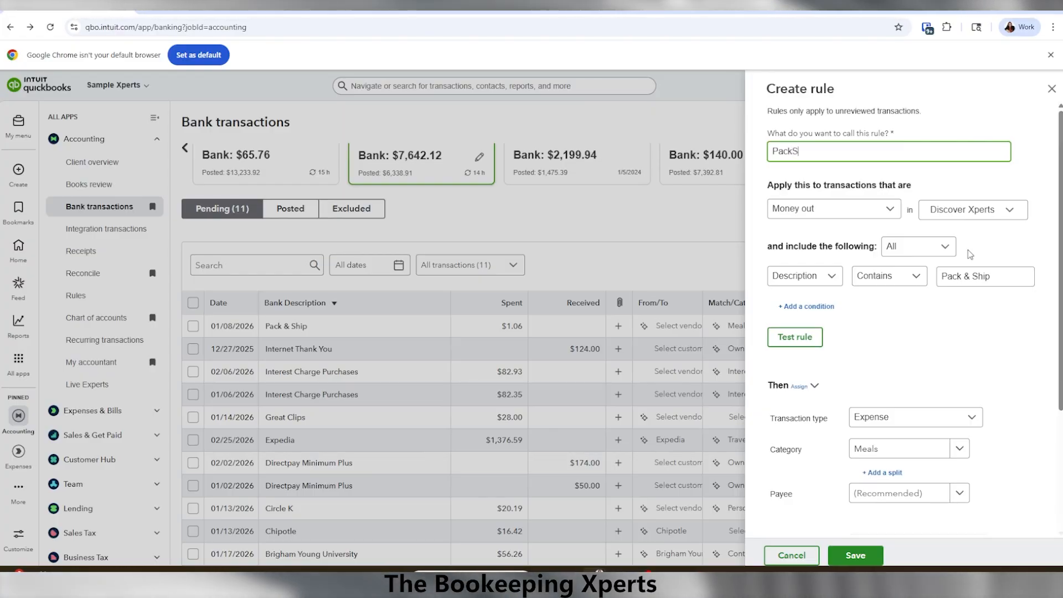
{"action": "key", "text": "BackSpace"}
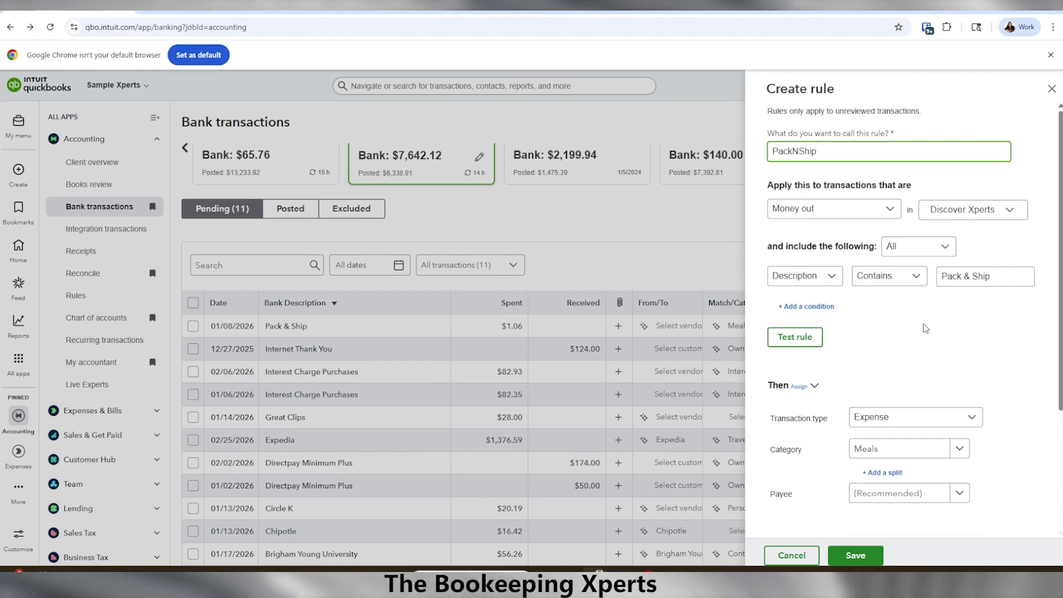
Step: Set the rule's category to Shipping & postage under Office expenses
{"action": "scroll", "coordinate": [917, 363], "scroll_direction": "down", "scroll_amount": 1}
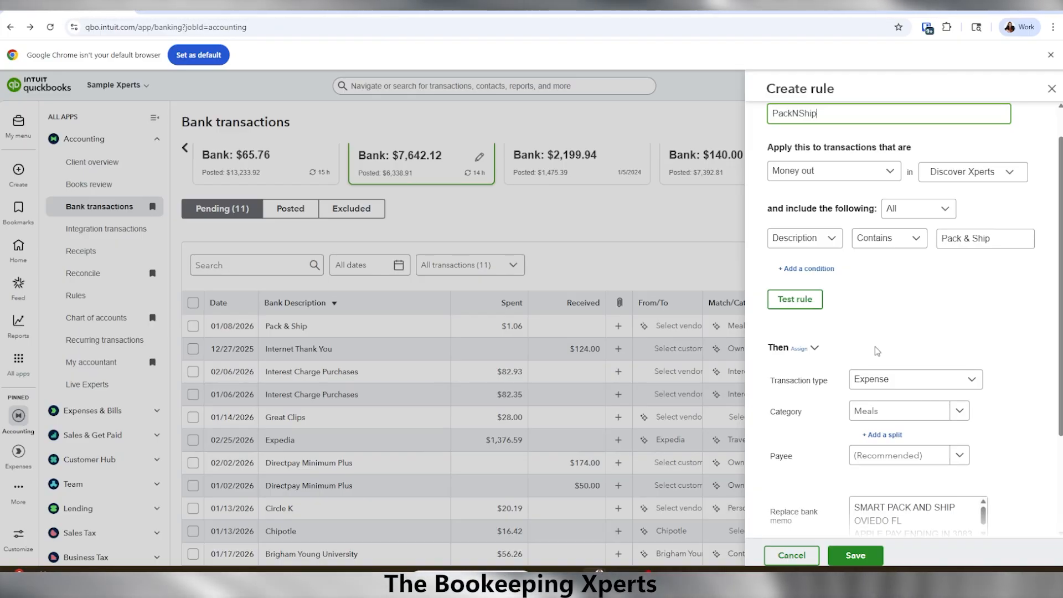
{"action": "scroll", "coordinate": [912, 385], "scroll_direction": "down", "scroll_amount": 1}
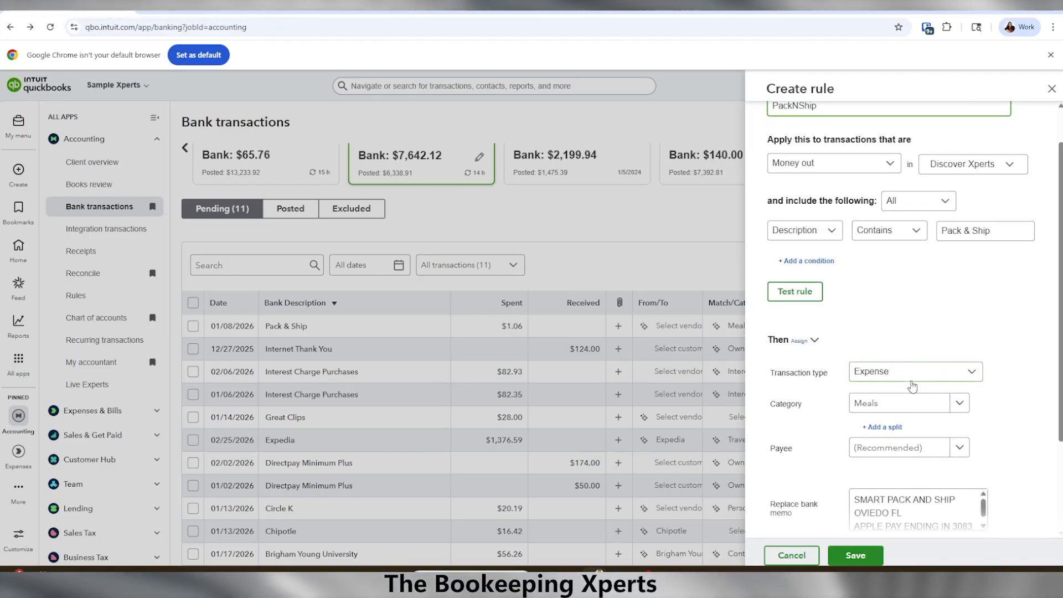
{"action": "scroll", "coordinate": [910, 374], "scroll_direction": "down", "scroll_amount": 1}
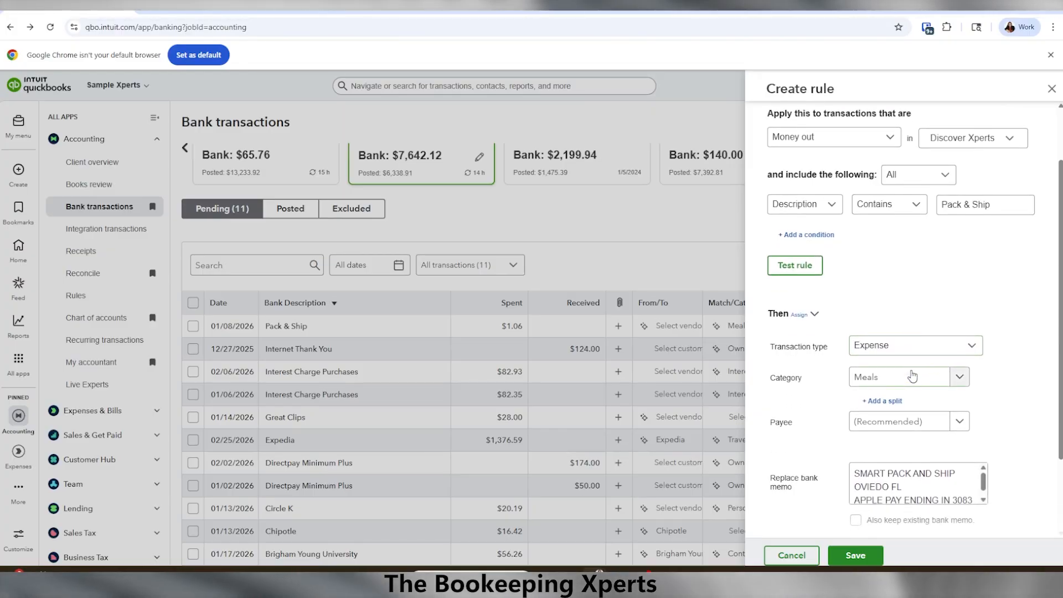
{"action": "scroll", "coordinate": [912, 382], "scroll_direction": "down", "scroll_amount": 1}
{"action": "left_click", "coordinate": [912, 394]}
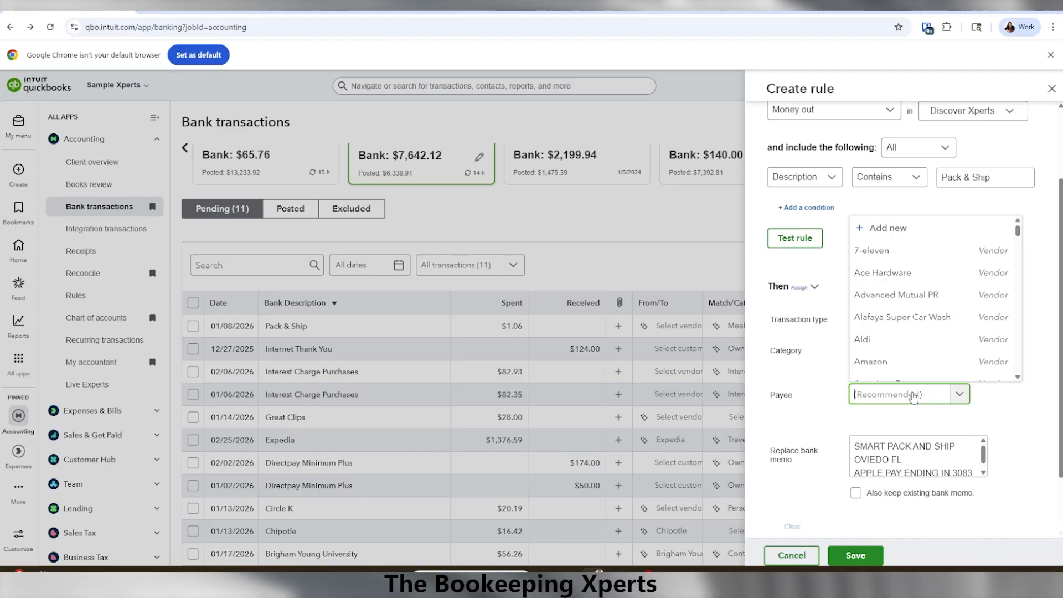
{"action": "left_click", "coordinate": [804, 389]}
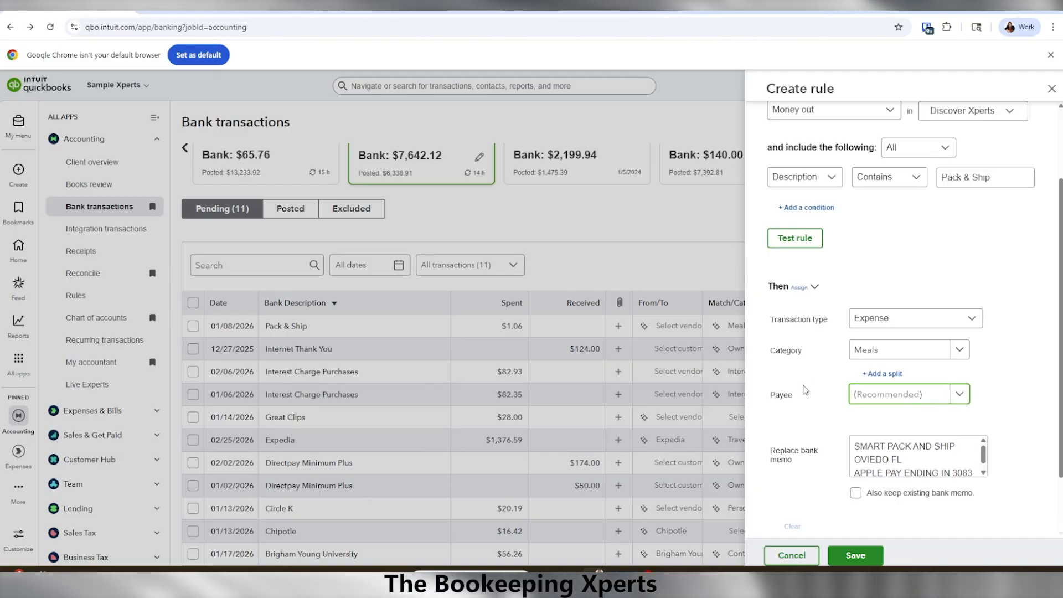
{"action": "left_click", "coordinate": [867, 356]}
{"action": "key", "text": "BackSpace"}
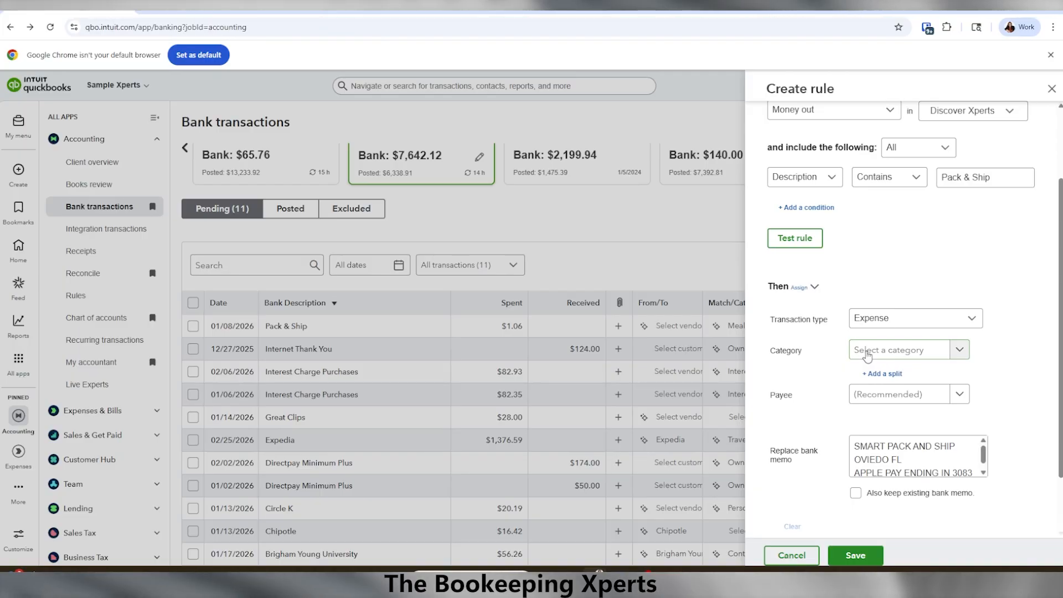
{"action": "left_click", "coordinate": [868, 352]}
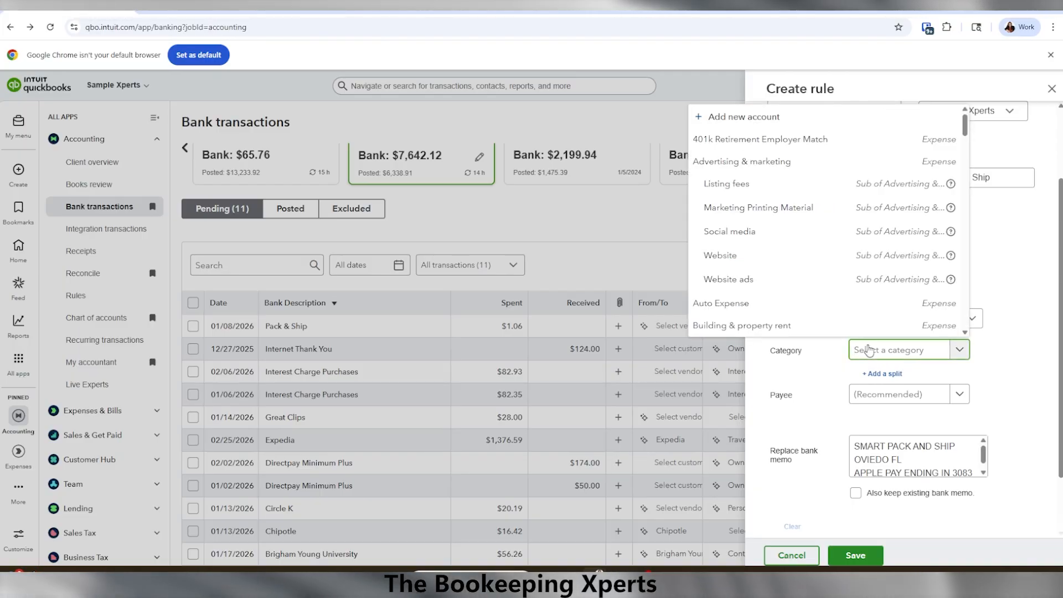
{"action": "type", "text": "shipp"}
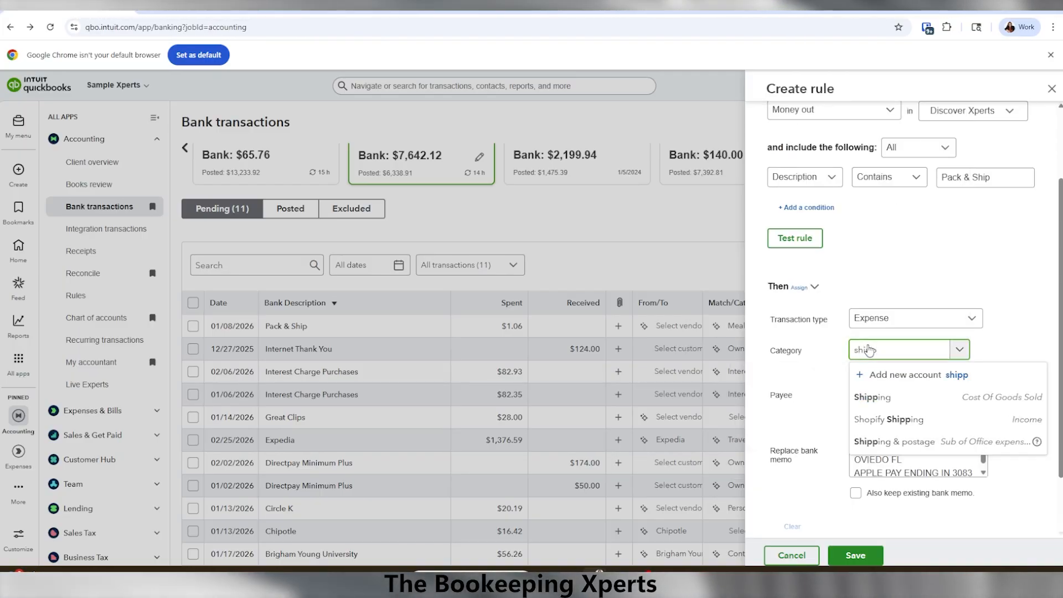
{"action": "left_click", "coordinate": [890, 441]}
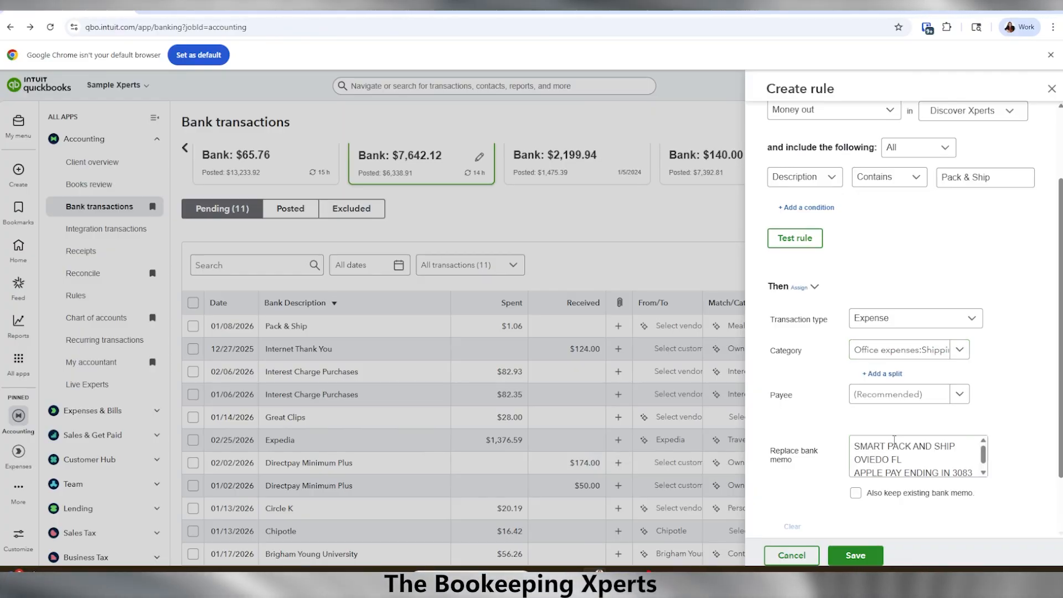
Step: Set the rule's payee to PackNShip and save the rule with Auto-add left on
{"action": "left_click", "coordinate": [890, 394]}
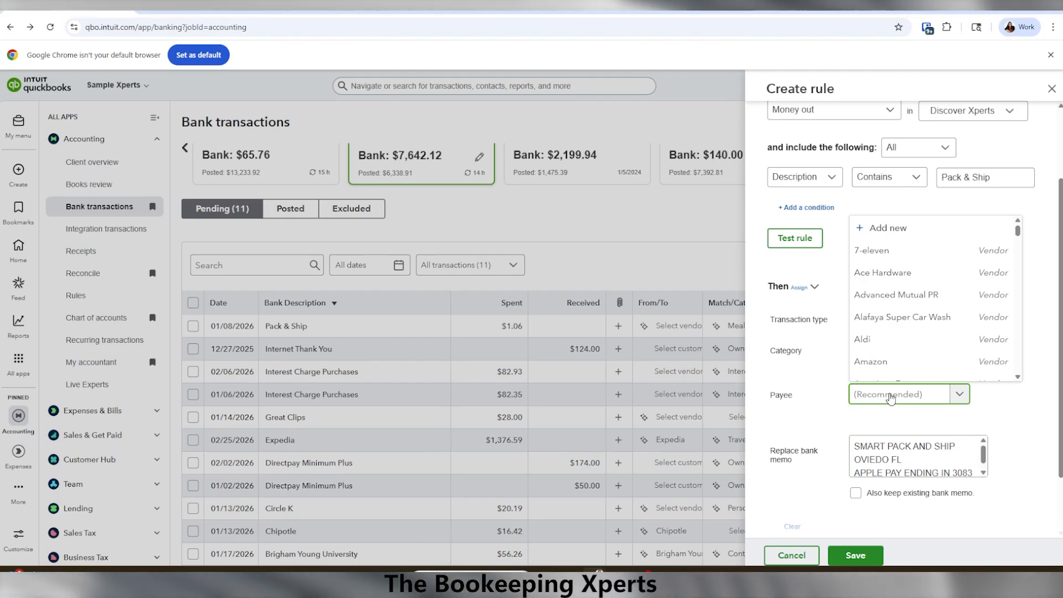
{"action": "type", "text": "PackNShip"}
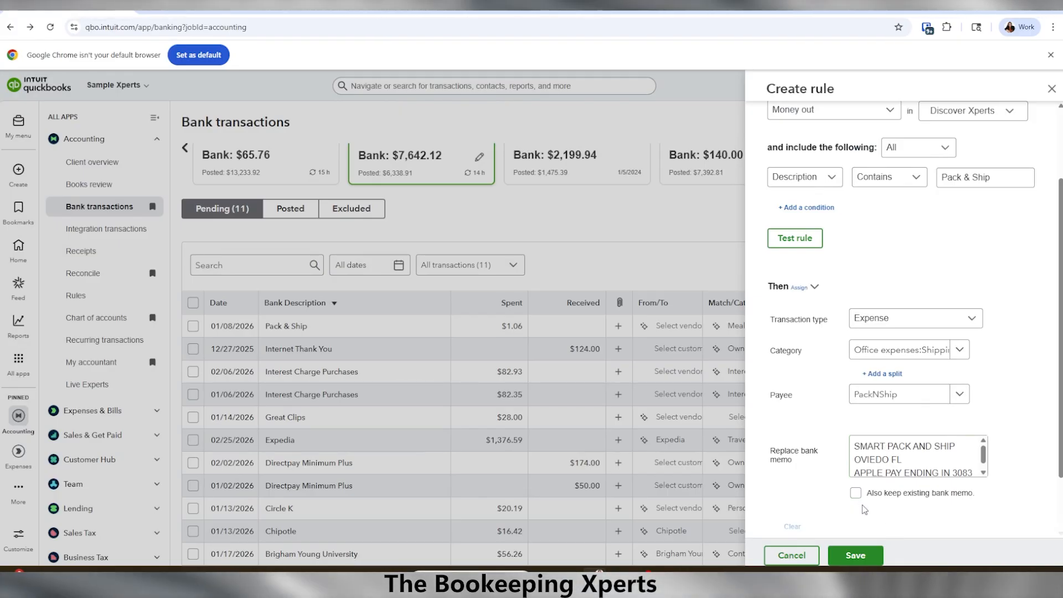
{"action": "scroll", "coordinate": [853, 365], "scroll_direction": "up", "scroll_amount": 2}
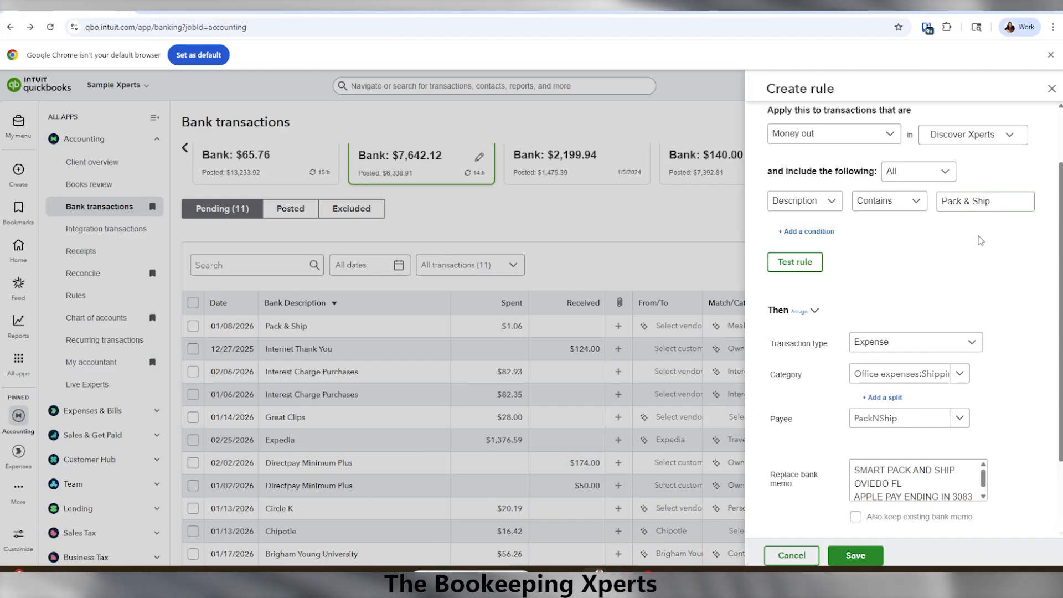
{"action": "scroll", "coordinate": [976, 248], "scroll_direction": "down", "scroll_amount": 1}
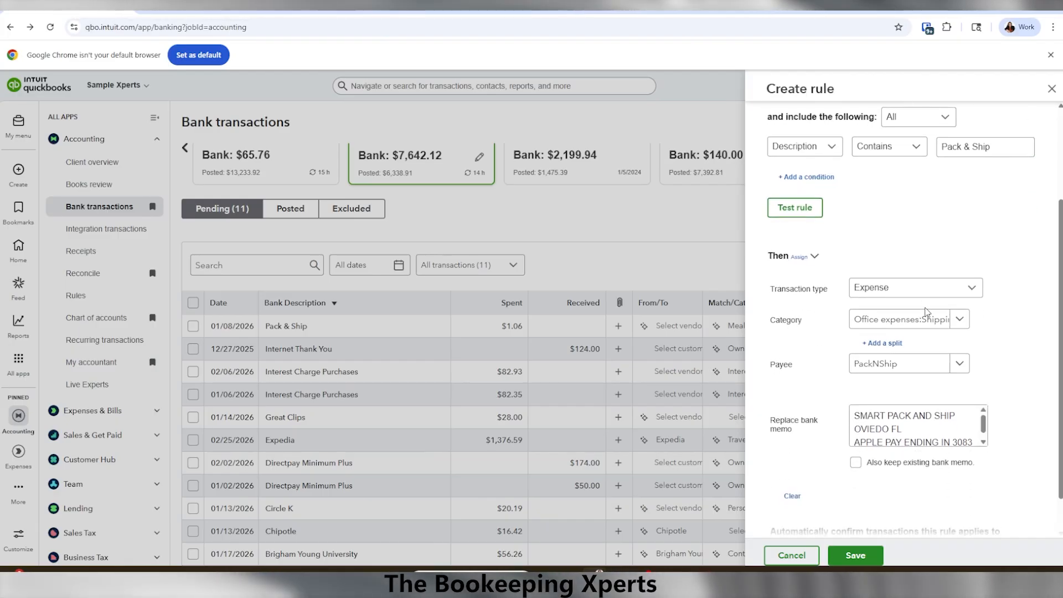
{"action": "scroll", "coordinate": [930, 318], "scroll_direction": "down", "scroll_amount": 1}
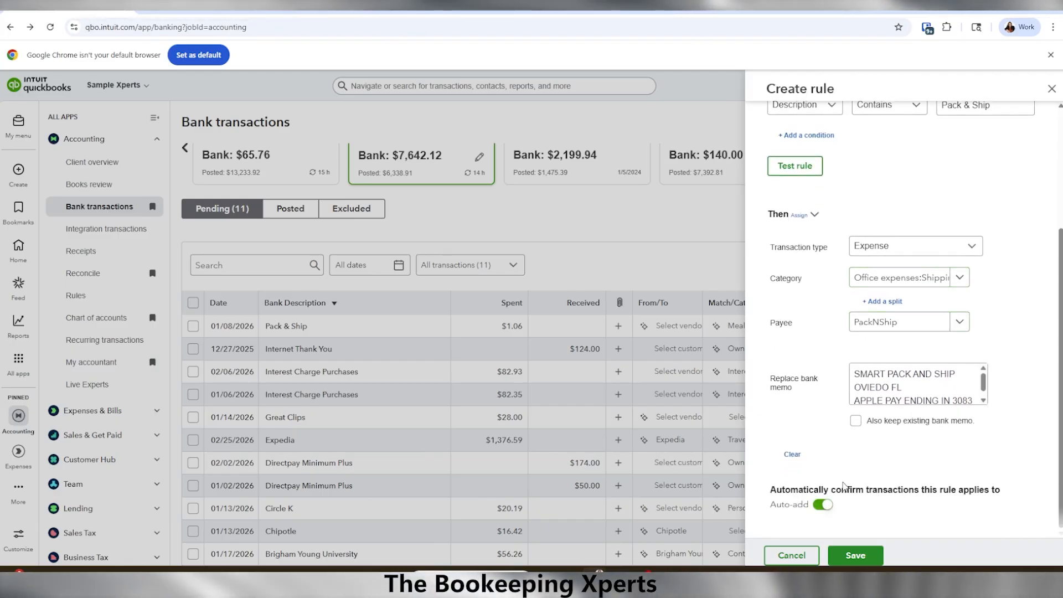
{"action": "left_click", "coordinate": [854, 556]}
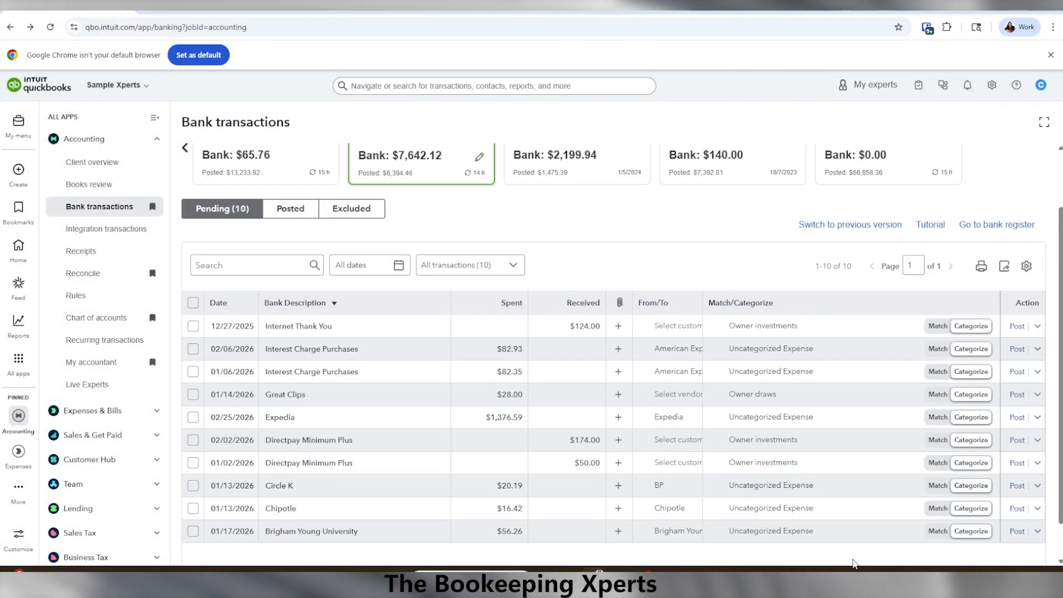
Step: Go to account reconciliation and resume the reconciliation in progress for the Shopify clearing account
{"action": "scroll", "coordinate": [802, 426], "scroll_direction": "down", "scroll_amount": 1}
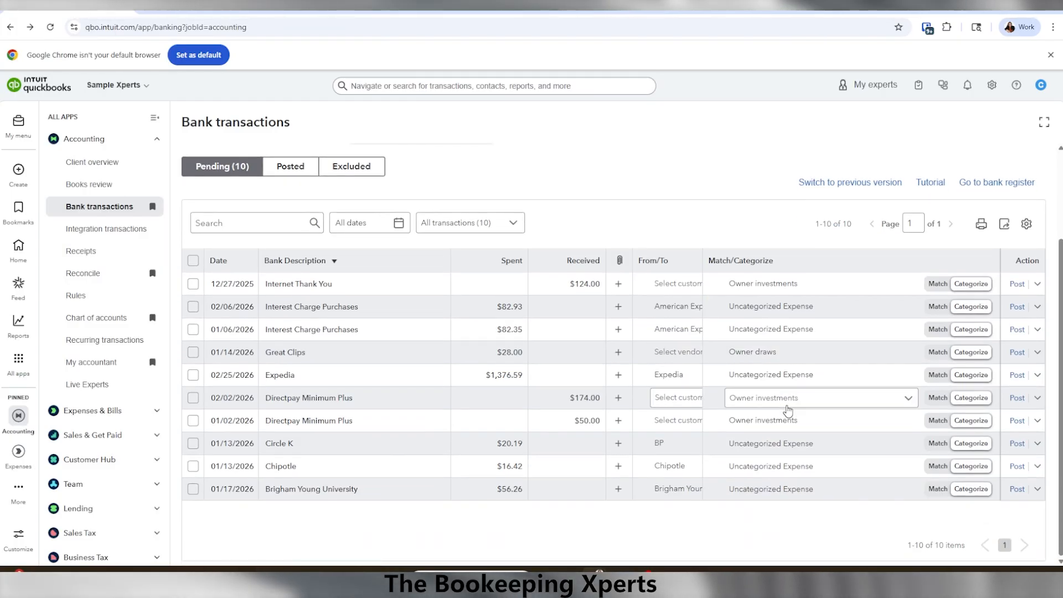
{"action": "scroll", "coordinate": [785, 410], "scroll_direction": "up", "scroll_amount": 1}
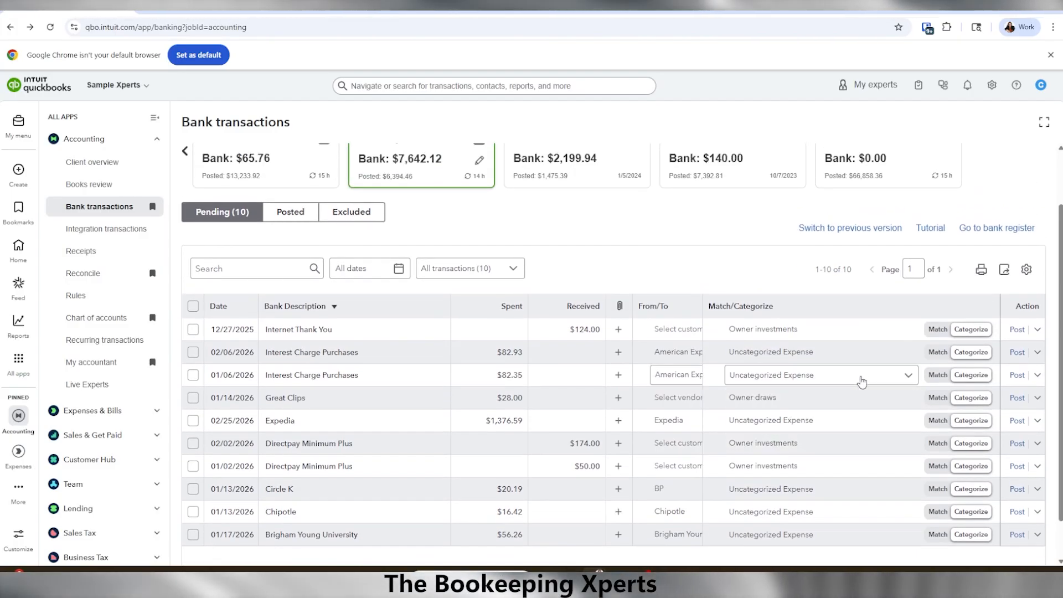
{"action": "scroll", "coordinate": [842, 376], "scroll_direction": "up", "scroll_amount": 1}
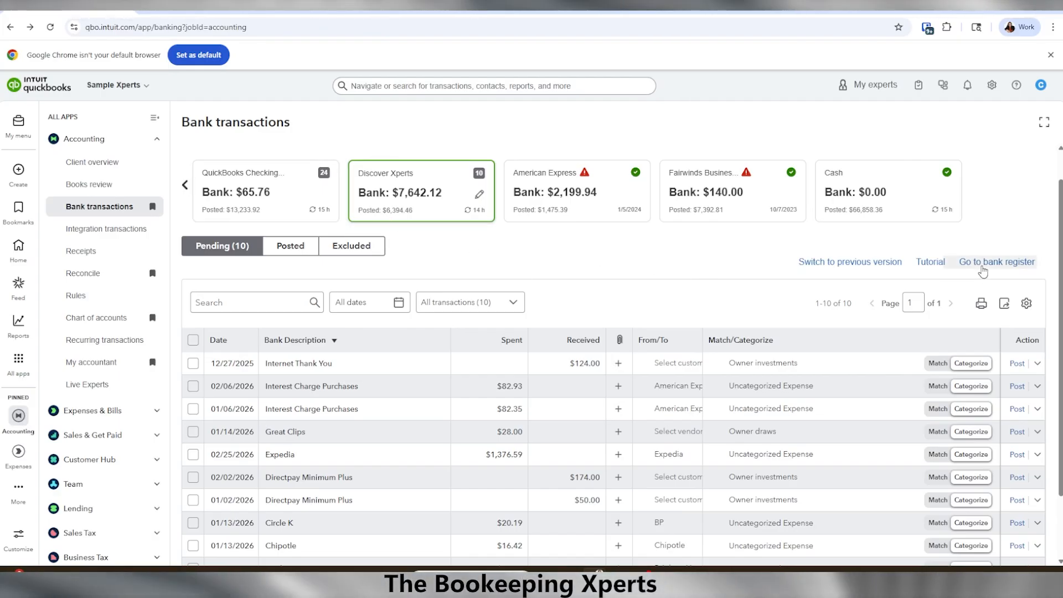
{"action": "left_click", "coordinate": [101, 272]}
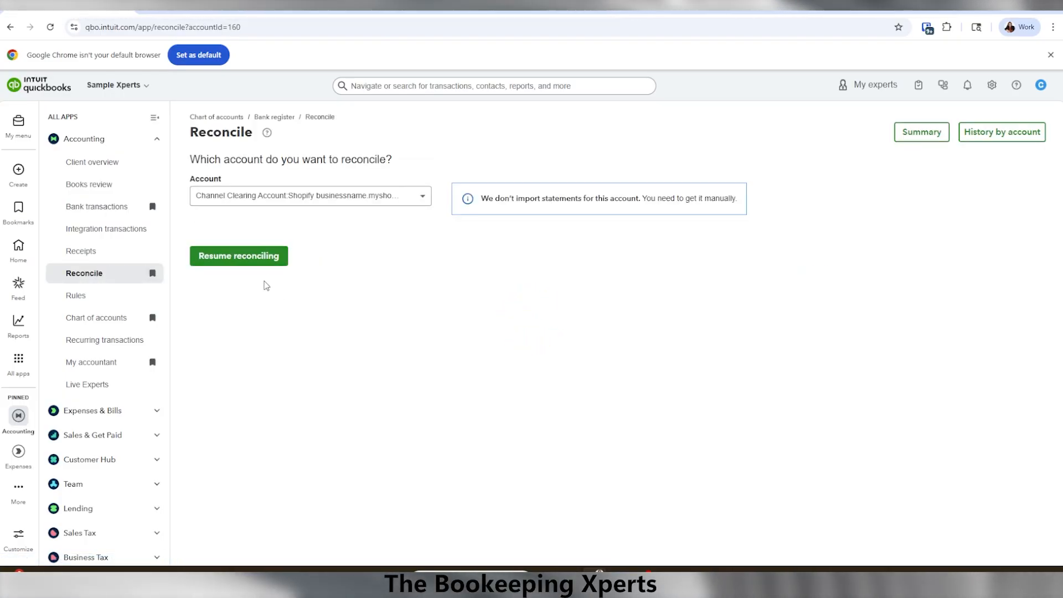
{"action": "left_click", "coordinate": [260, 257]}
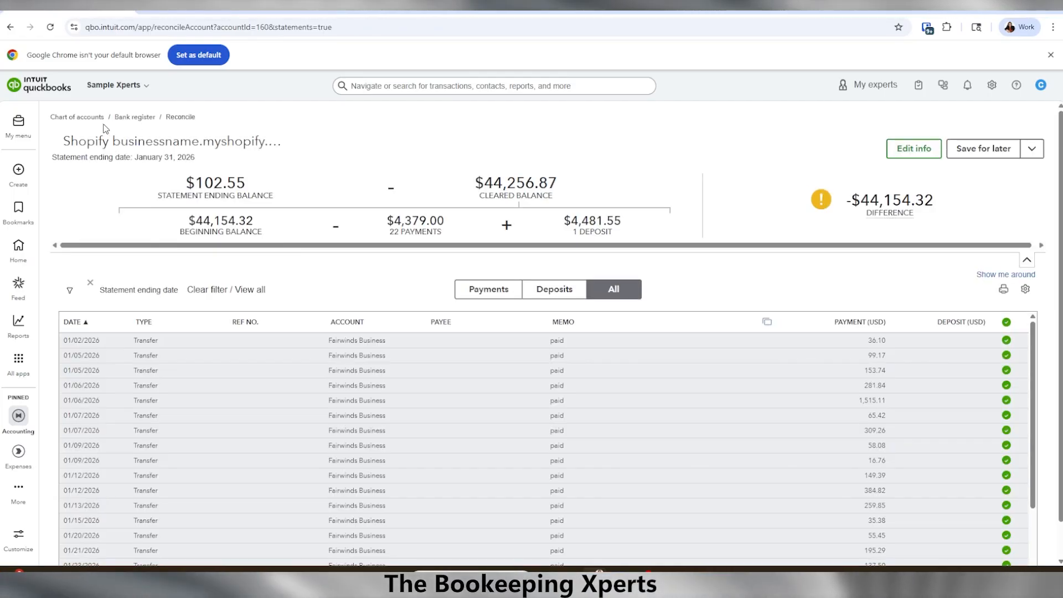
Step: Go to the chart of accounts, open the Cash account's register and go to its reconciliation
{"action": "left_click", "coordinate": [91, 117]}
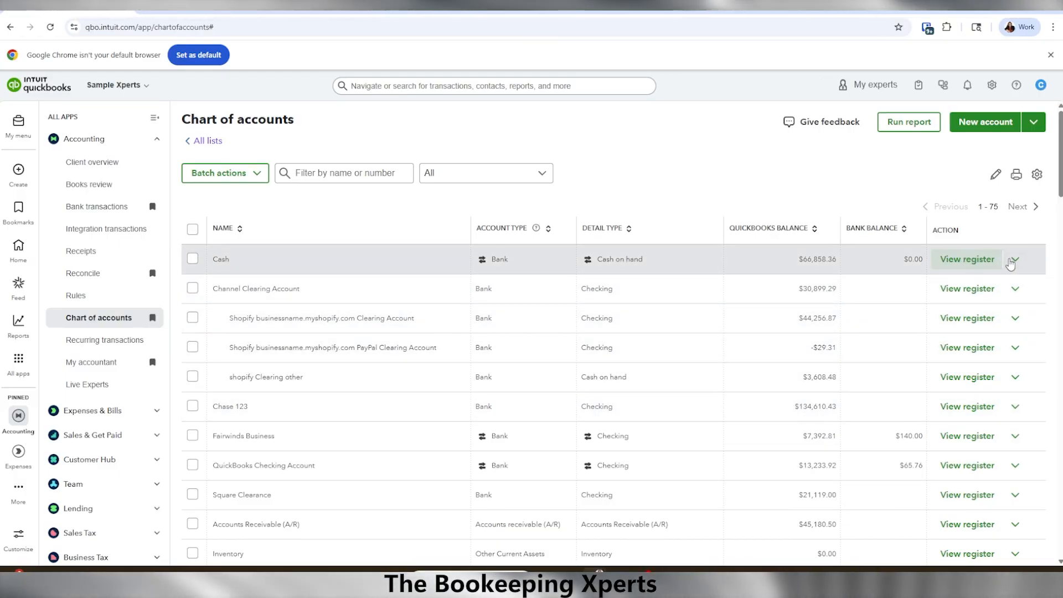
{"action": "left_click", "coordinate": [986, 265]}
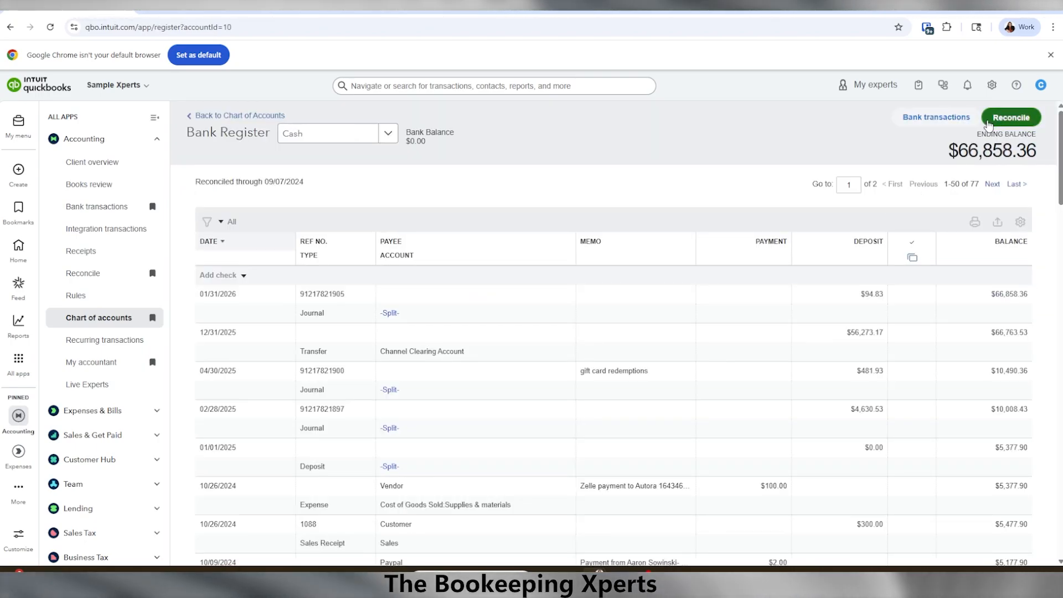
{"action": "left_click", "coordinate": [994, 121]}
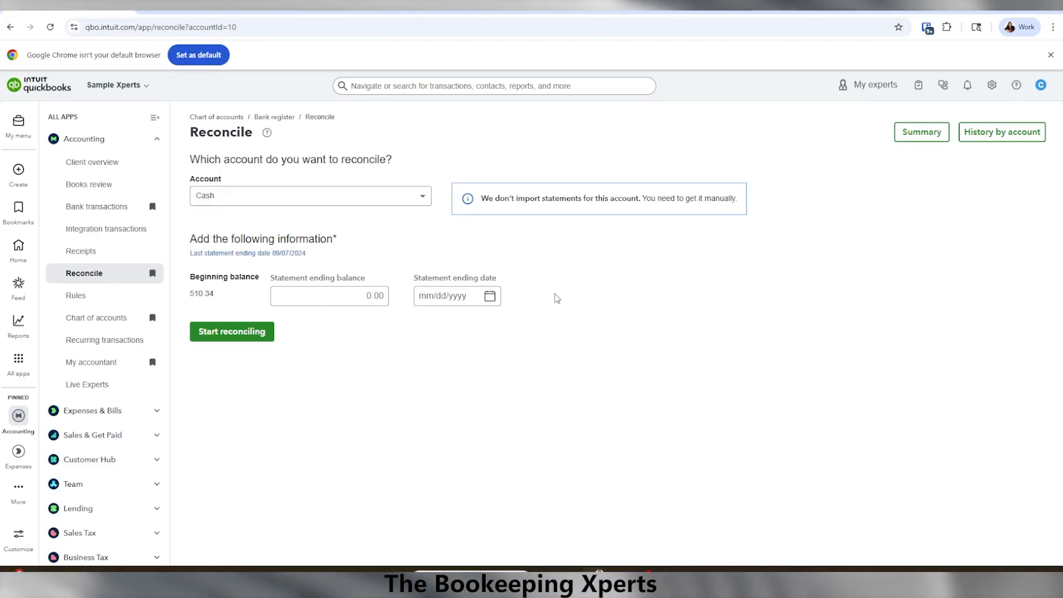
Step: Enter a statement ending balance of 600.00 and an ending date of 01/31/2026, and start reconciling the Cash account
{"action": "left_click", "coordinate": [376, 295]}
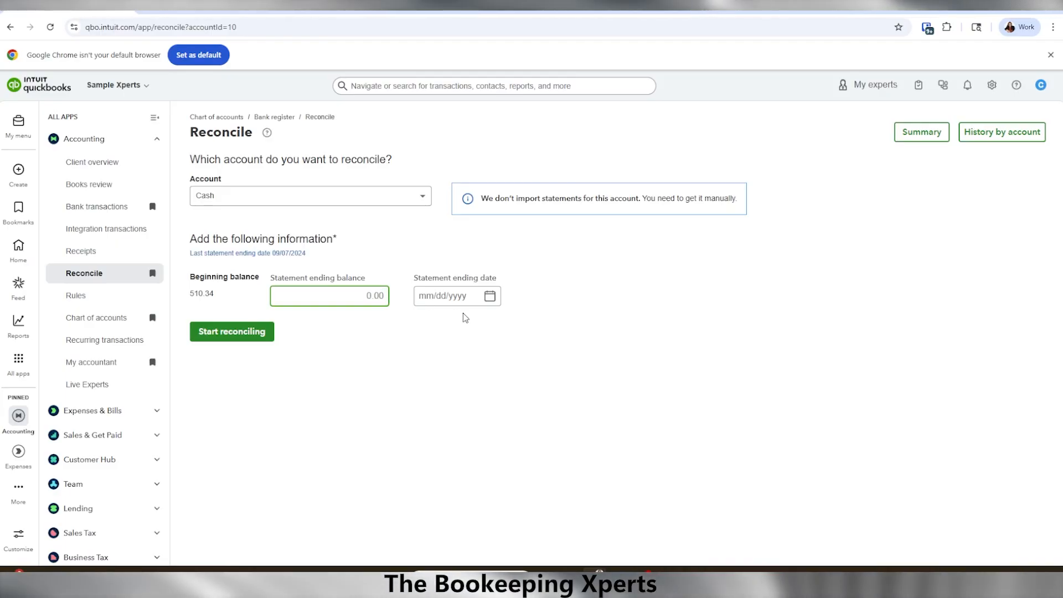
{"action": "type", "text": "600"}
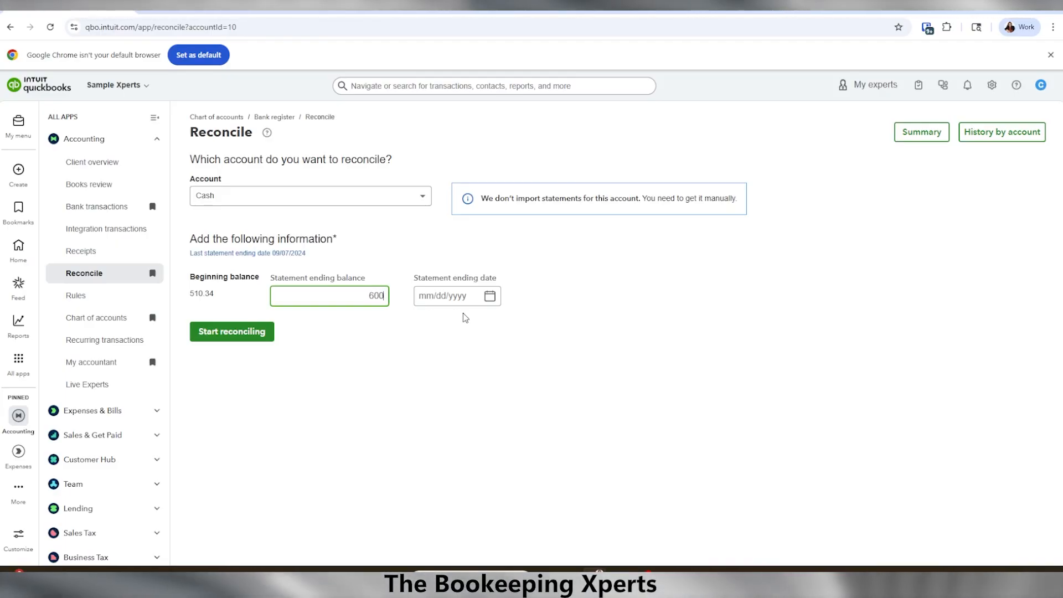
{"action": "type", "text": ".00"}
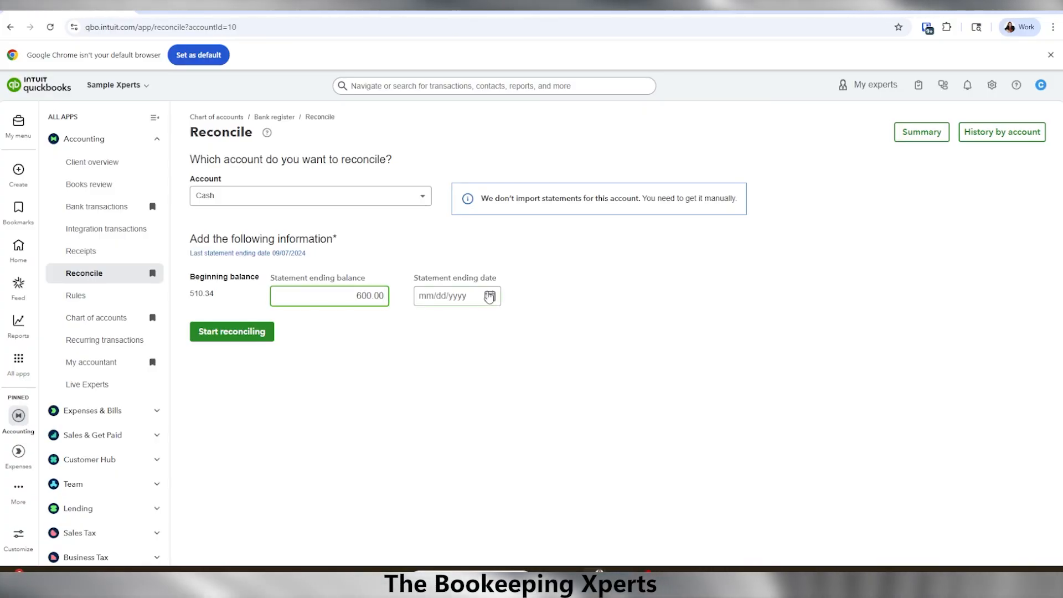
{"action": "left_click", "coordinate": [489, 296]}
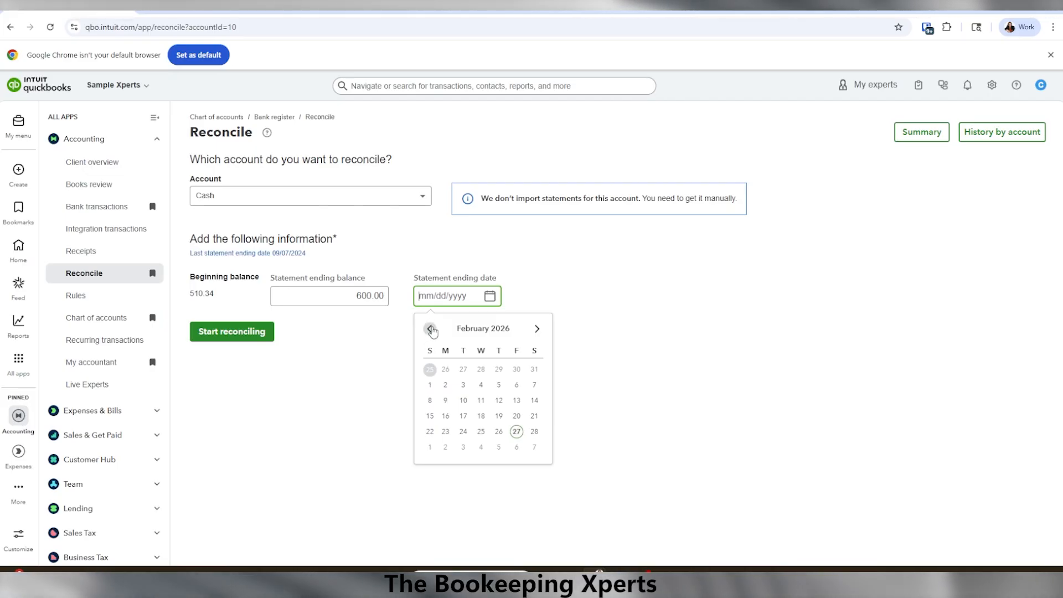
{"action": "left_click", "coordinate": [431, 330]}
{"action": "left_click", "coordinate": [535, 431]}
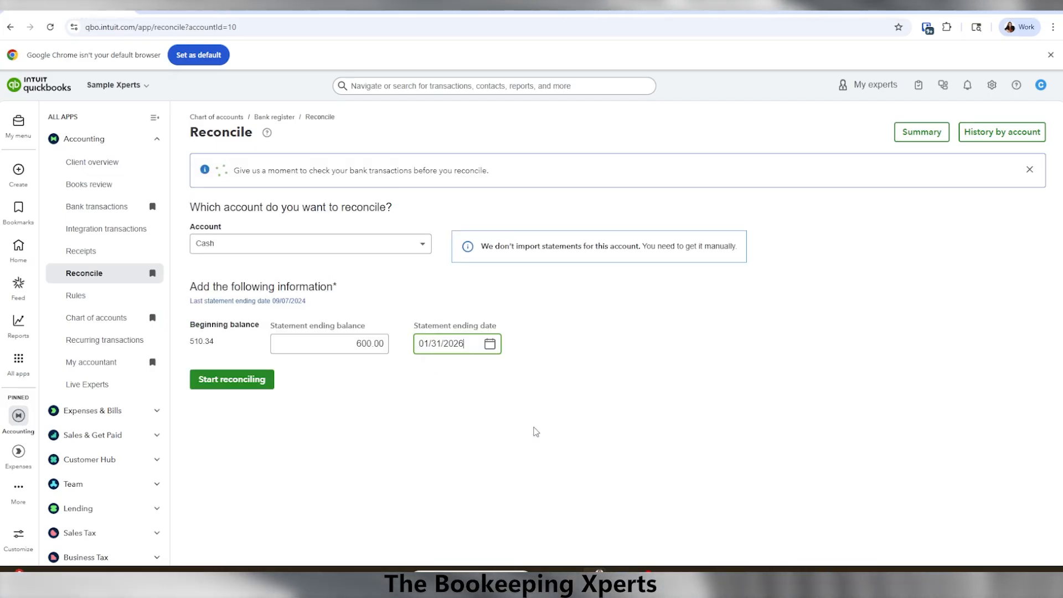
{"action": "left_click", "coordinate": [233, 378]}
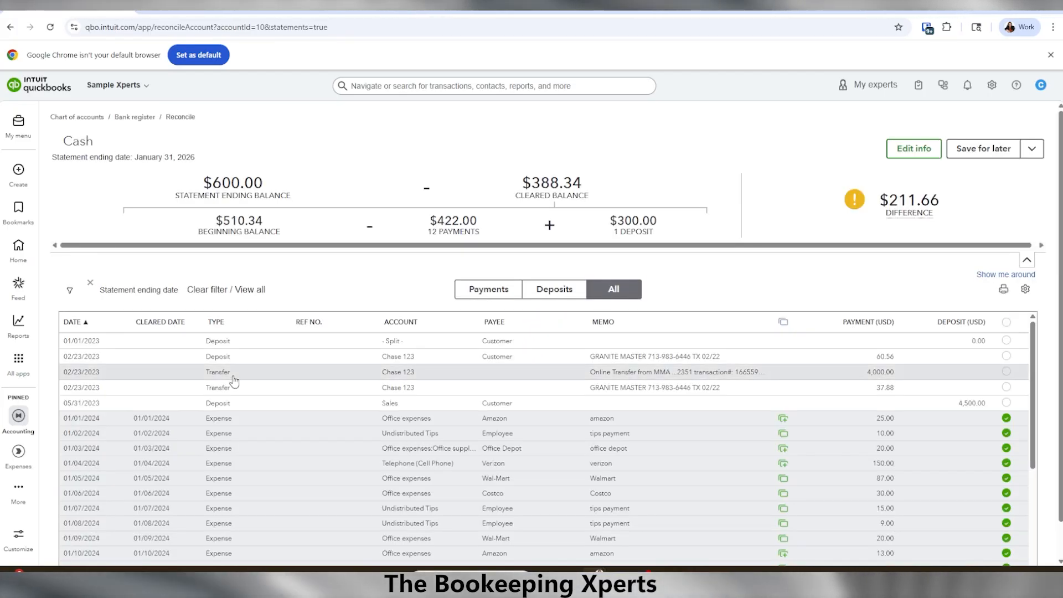
Step: Examine the Cash account's transactions in the reconciliation list, checking how the matched entries were added from the bank feed
{"action": "scroll", "coordinate": [234, 381], "scroll_direction": "down", "scroll_amount": 1}
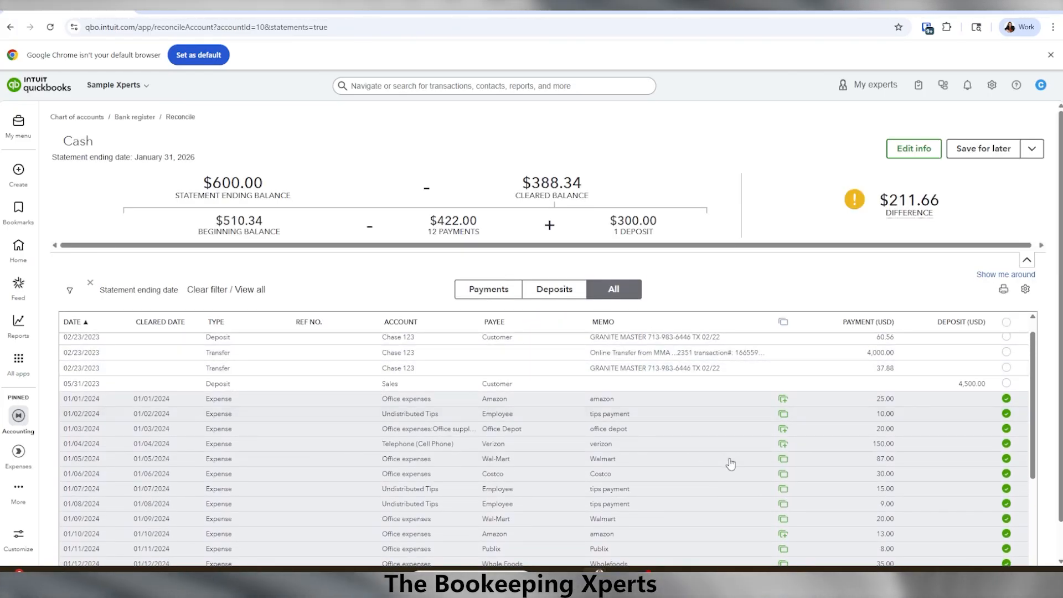
{"action": "mouse_move", "coordinate": [782, 448]}
{"action": "scroll", "coordinate": [782, 449], "scroll_direction": "down", "scroll_amount": 1}
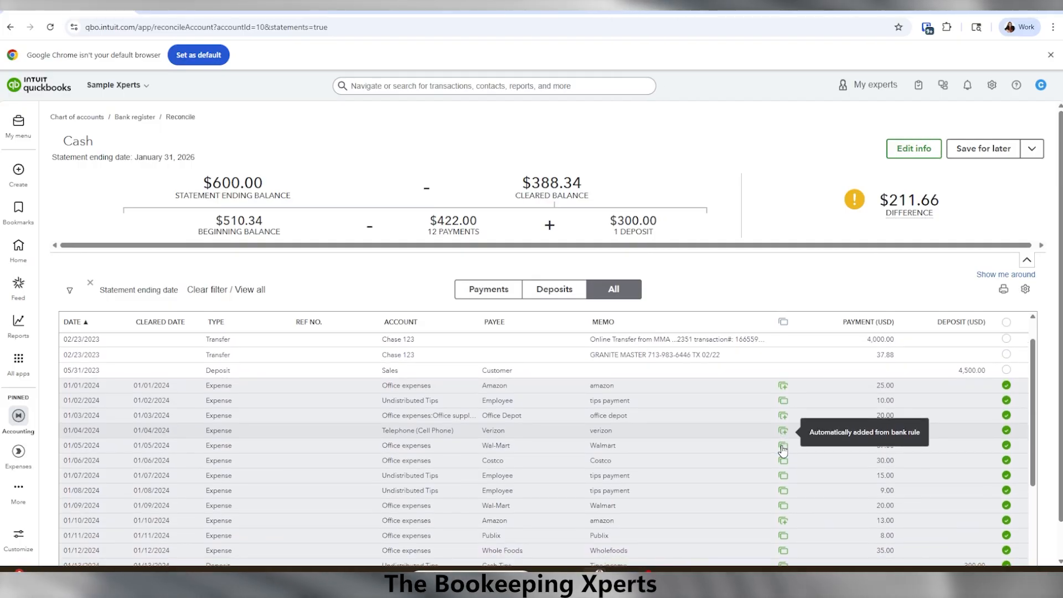
{"action": "scroll", "coordinate": [783, 449], "scroll_direction": "down", "scroll_amount": 1}
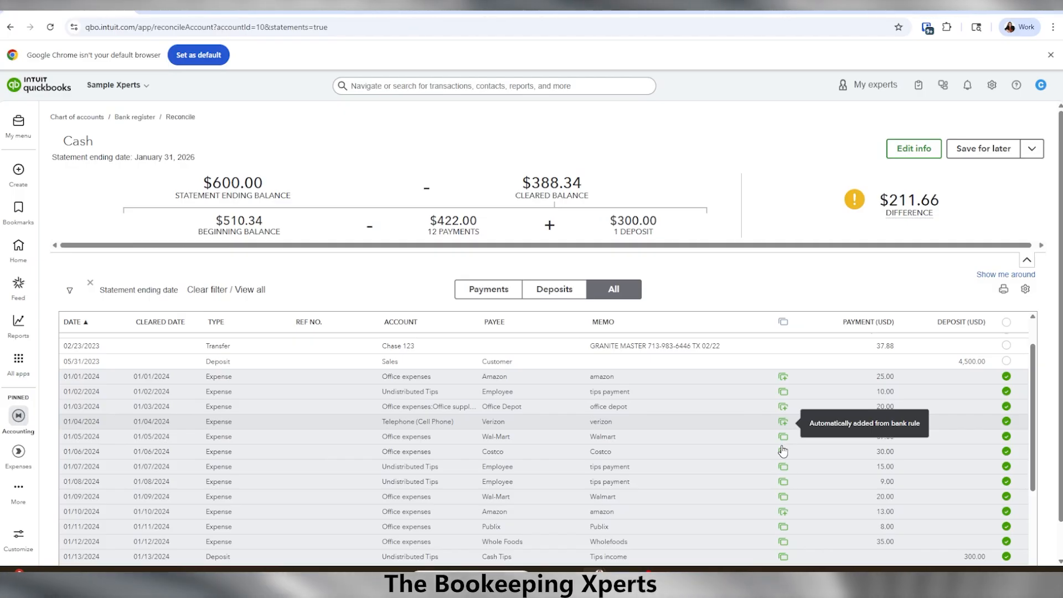
{"action": "scroll", "coordinate": [780, 452], "scroll_direction": "up", "scroll_amount": 2}
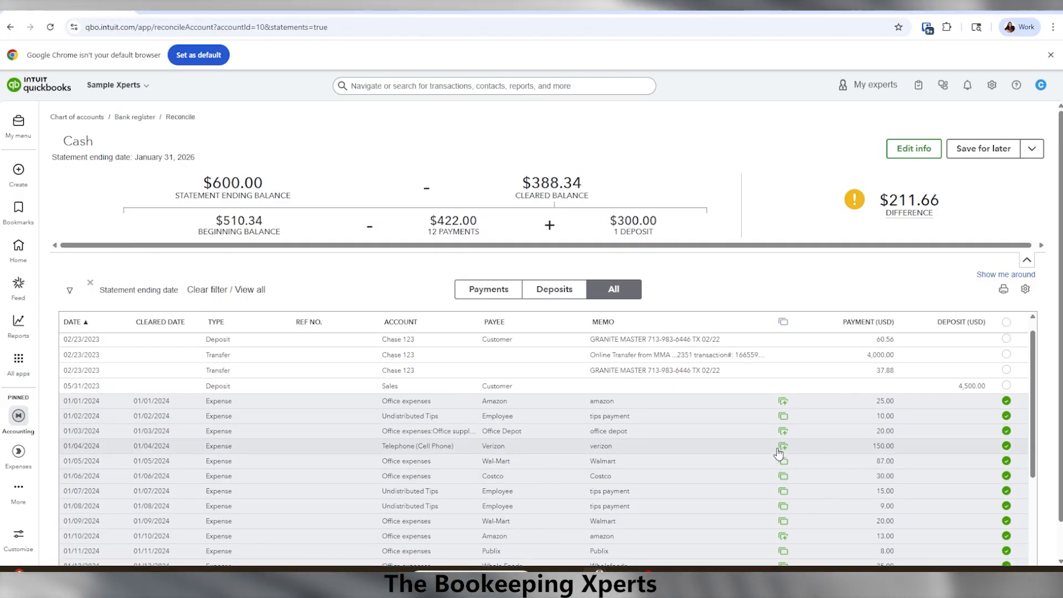
{"action": "left_click", "coordinate": [18, 169]}
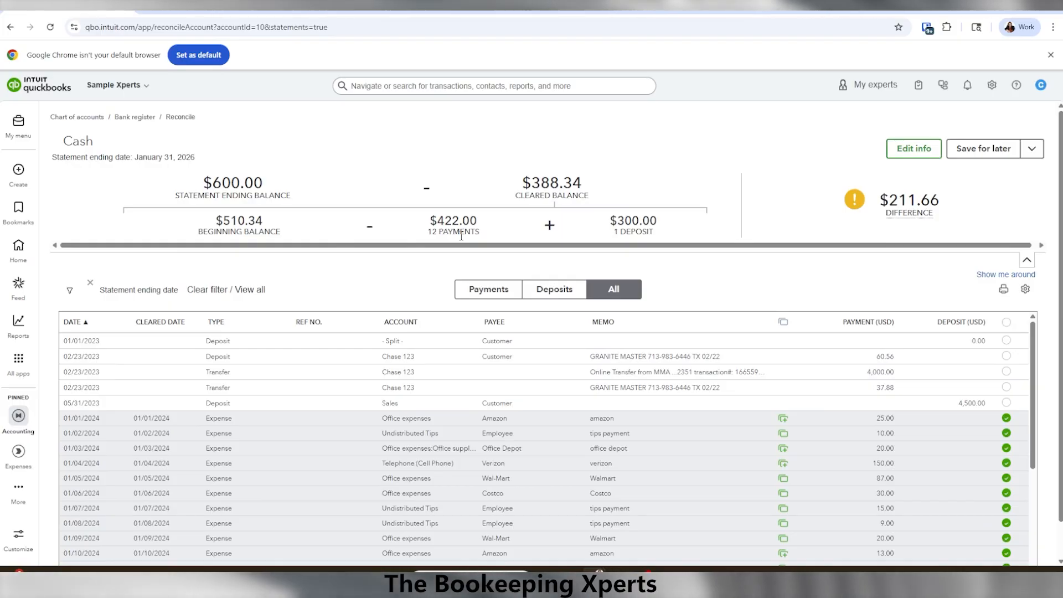
Step: Filter the Cash reconciliation to deposits only and mark all of them as cleared, confirming the selection
{"action": "left_click", "coordinate": [555, 290]}
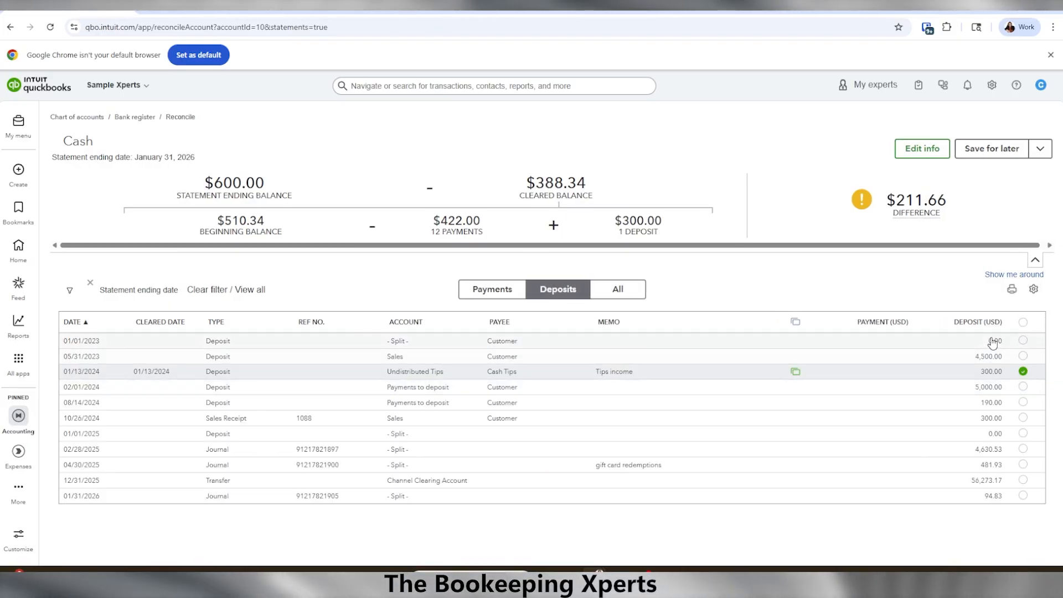
{"action": "left_click", "coordinate": [1022, 323]}
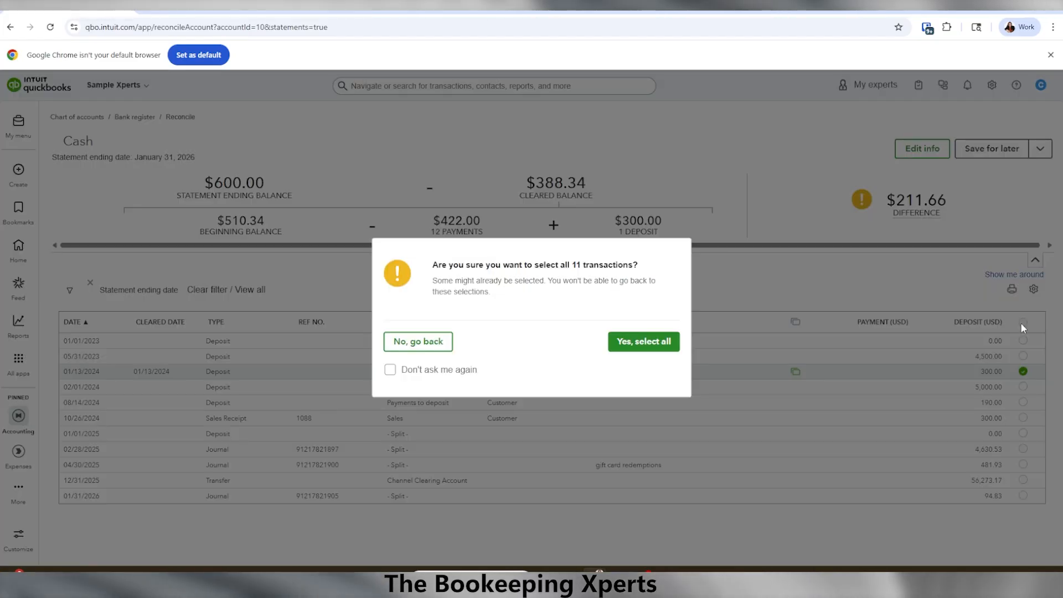
{"action": "left_click", "coordinate": [649, 339]}
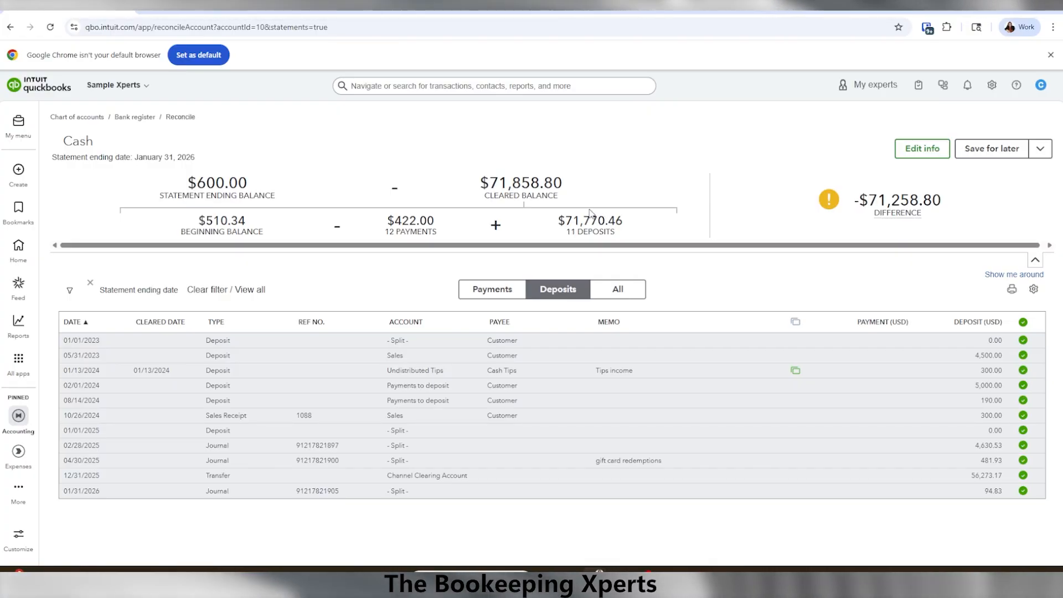
Step: Filter the Cash reconciliation to payments only and mark all of them as cleared, confirming the selection
{"action": "left_click", "coordinate": [488, 294]}
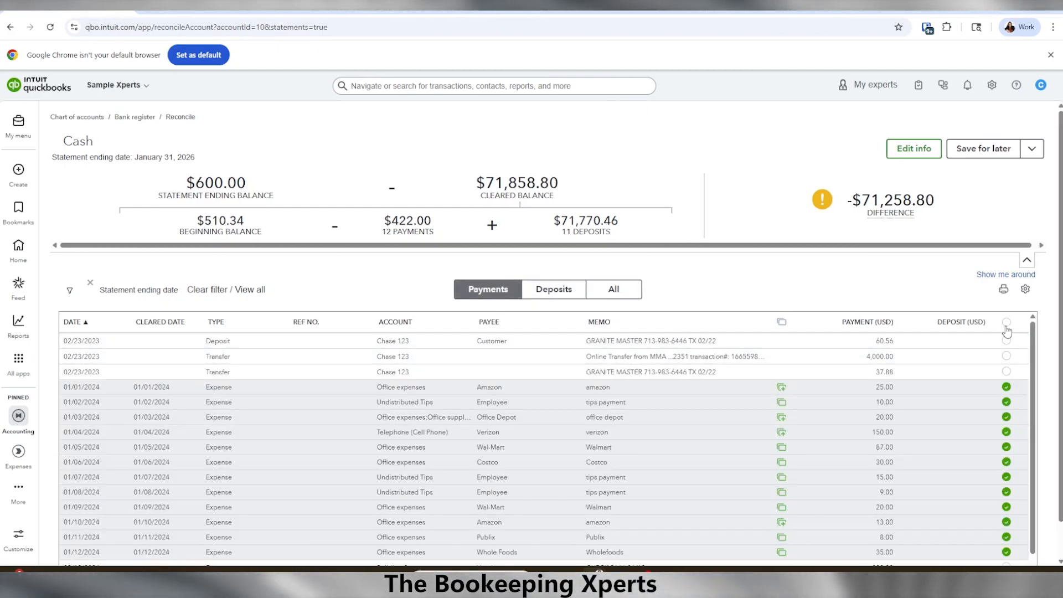
{"action": "left_click", "coordinate": [1006, 327]}
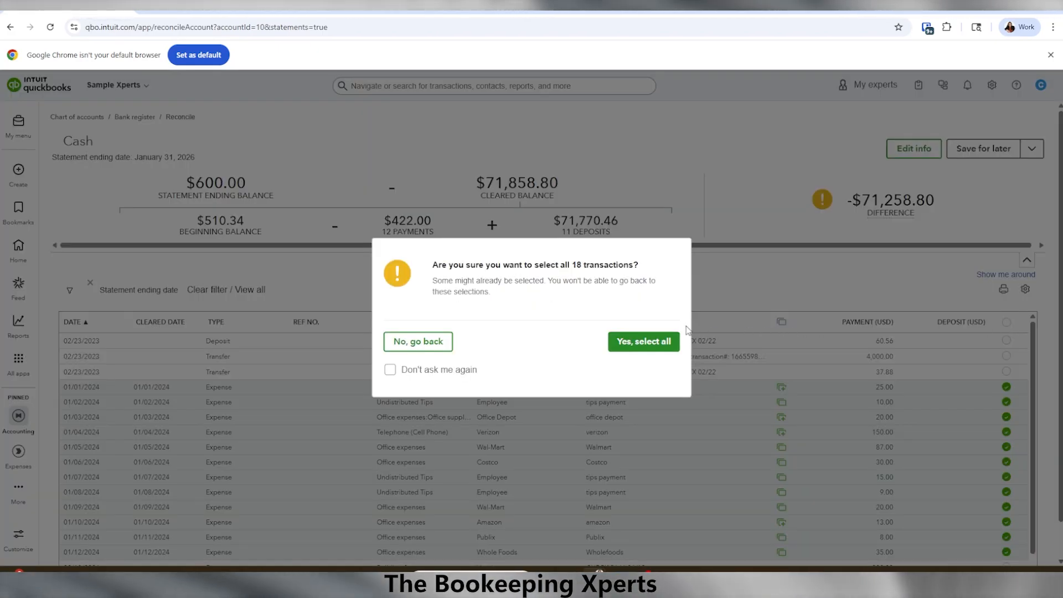
{"action": "left_click", "coordinate": [651, 342]}
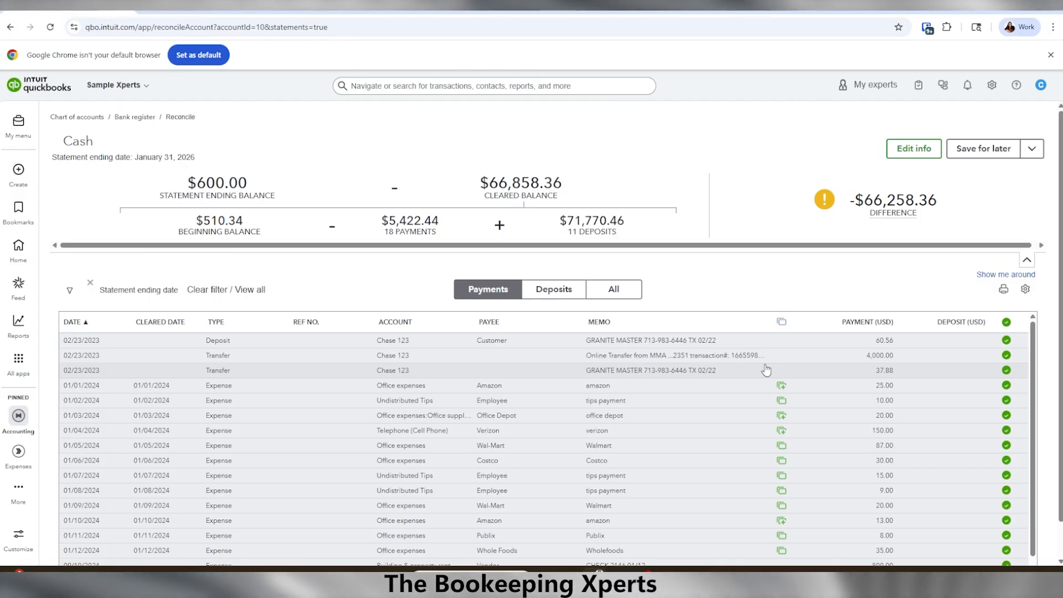
Step: Check the reconciliation's difference and its finish and save options without choosing one, and review the payments list to its end
{"action": "mouse_move", "coordinate": [877, 200]}
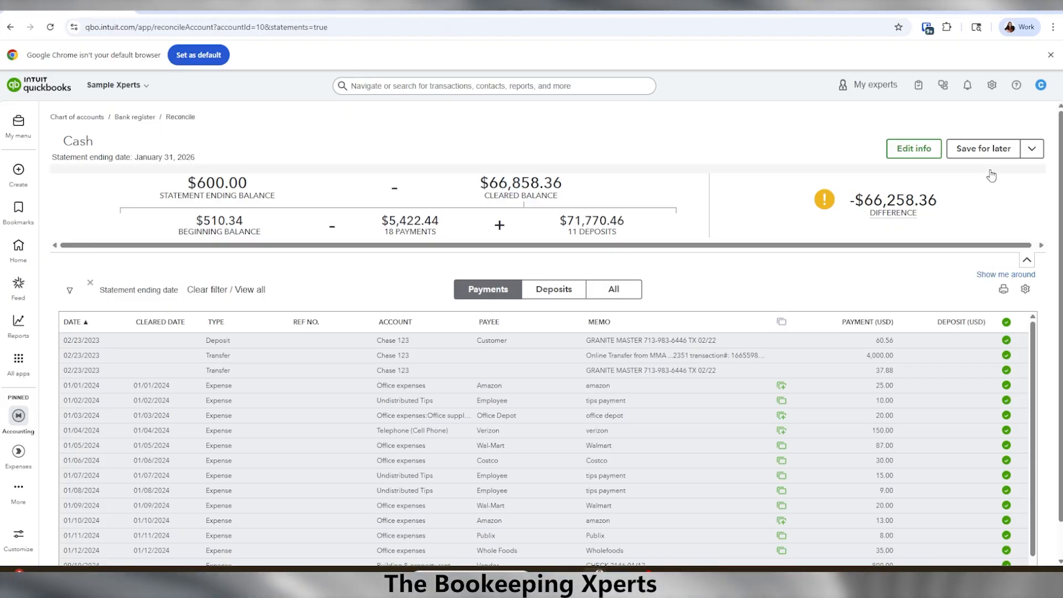
{"action": "left_click", "coordinate": [1031, 148]}
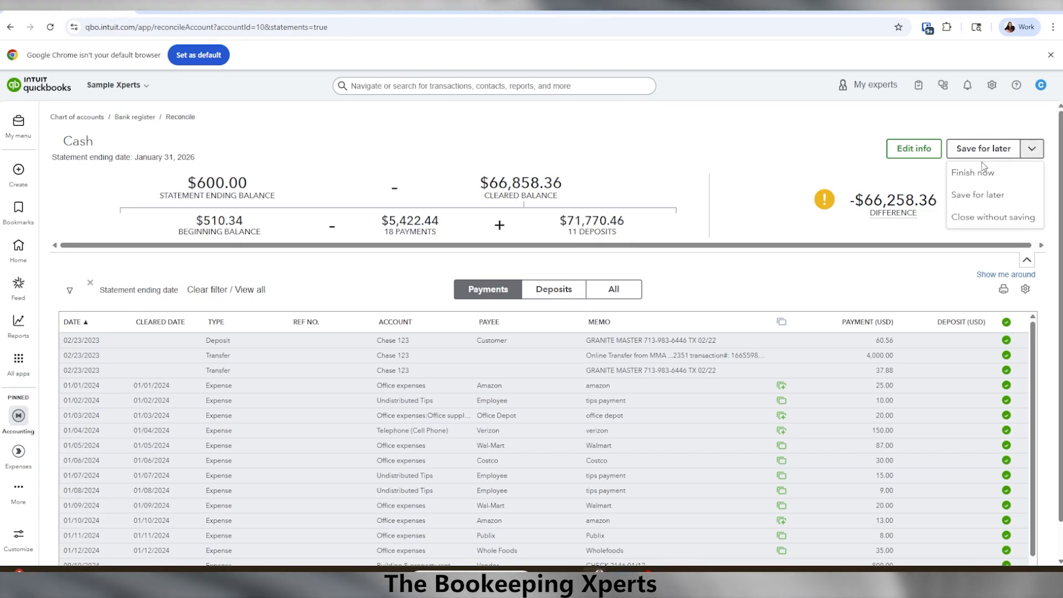
{"action": "left_click", "coordinate": [698, 154]}
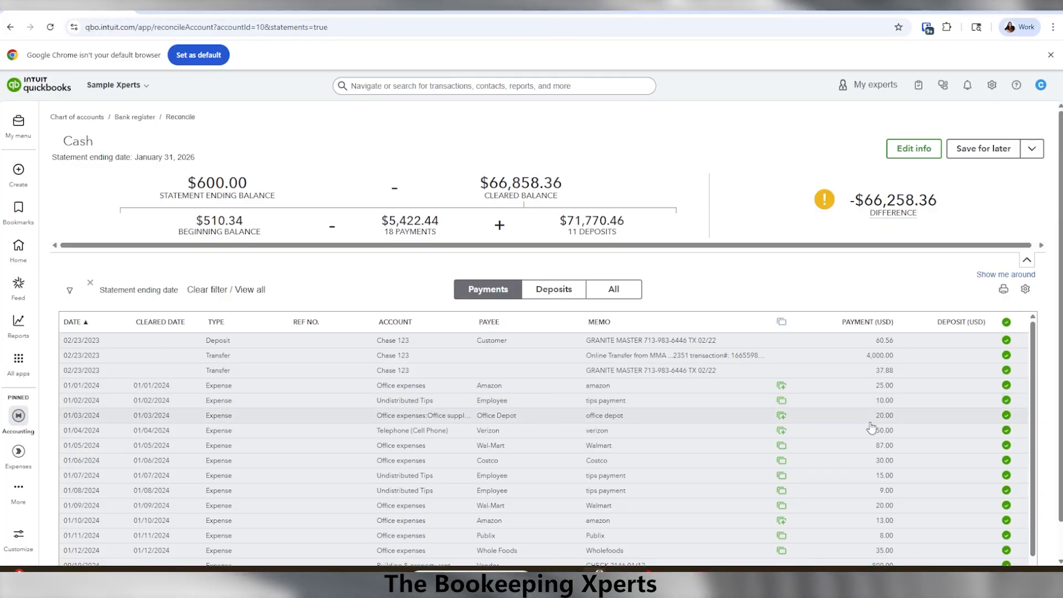
{"action": "scroll", "coordinate": [870, 427], "scroll_direction": "down", "scroll_amount": 1}
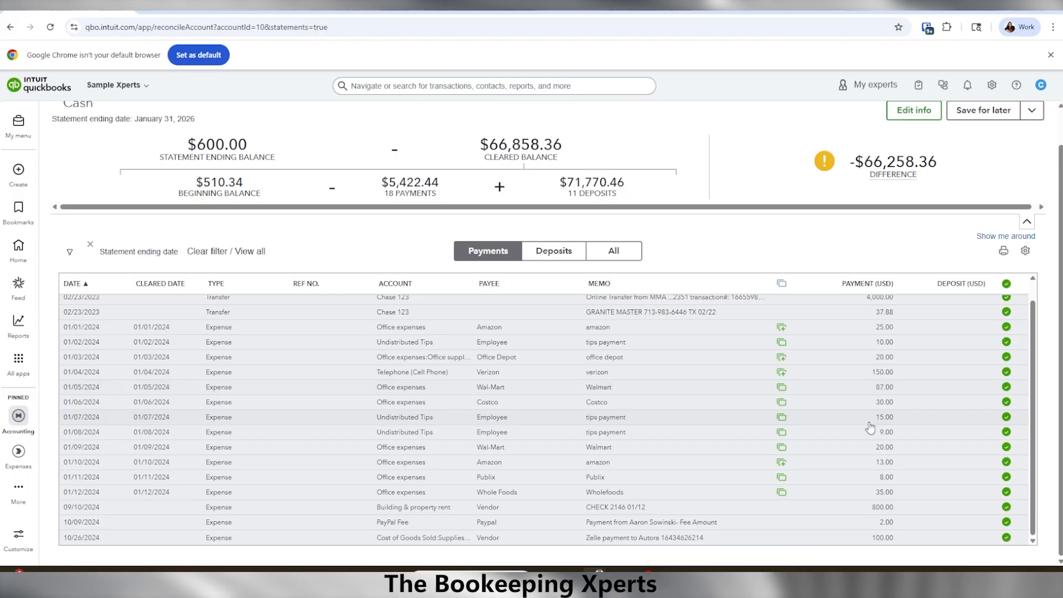
{"action": "scroll", "coordinate": [870, 427], "scroll_direction": "up", "scroll_amount": 1}
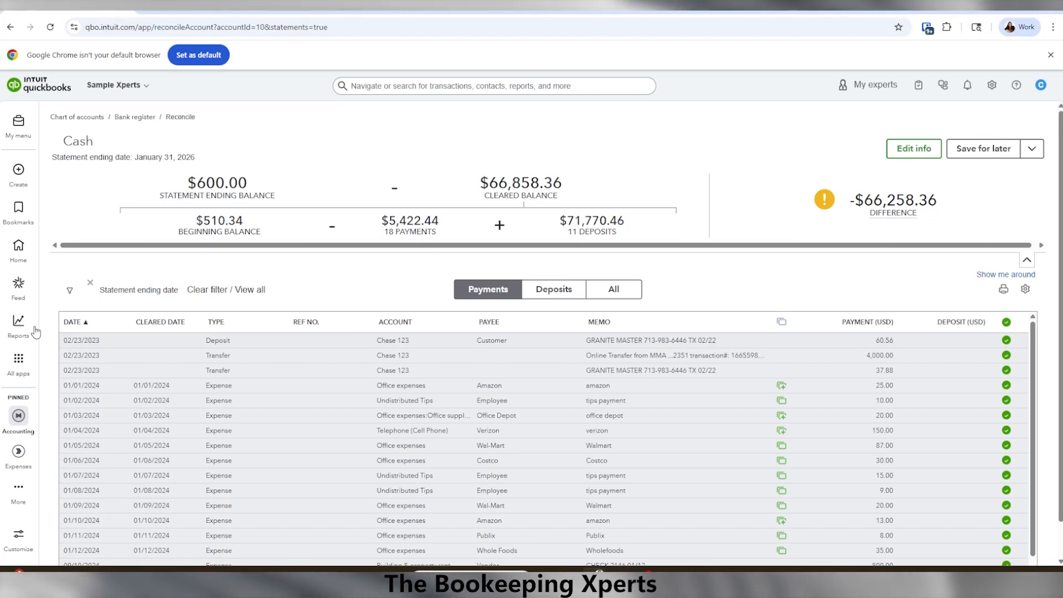
Step: Open the standard reports and look over the Favorites, Business overview, Who owes you and Inventory reports
{"action": "mouse_move", "coordinate": [19, 327]}
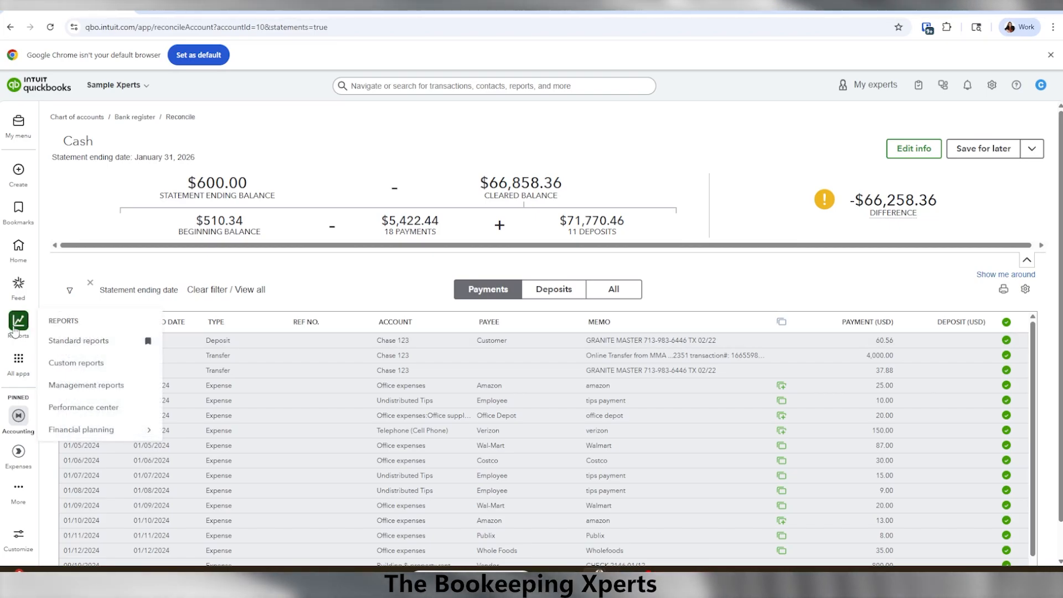
{"action": "left_click", "coordinate": [76, 346]}
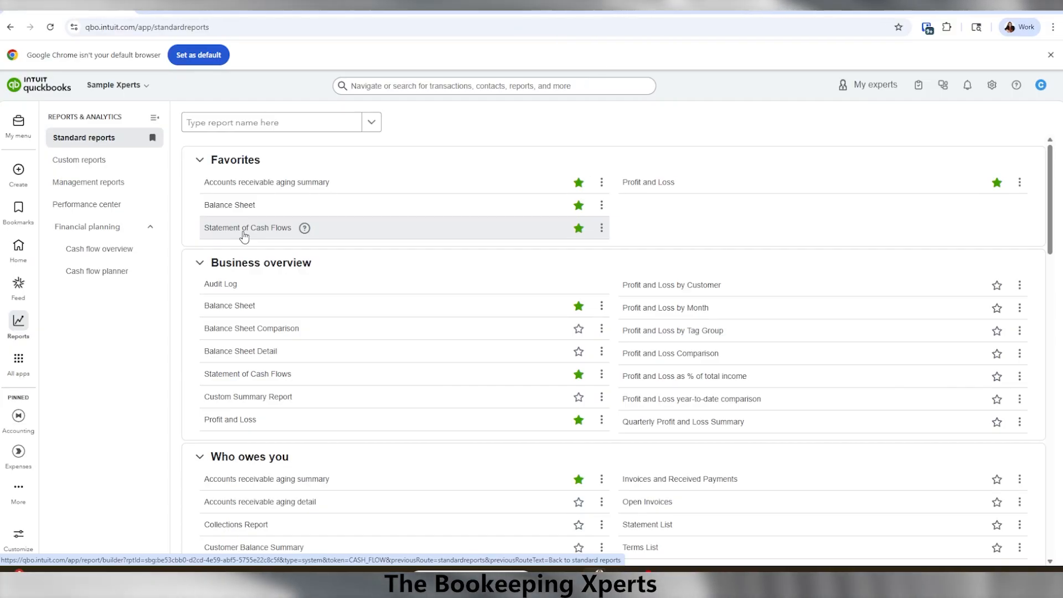
{"action": "scroll", "coordinate": [467, 372], "scroll_direction": "down", "scroll_amount": 2}
{"action": "scroll", "coordinate": [469, 376], "scroll_direction": "up", "scroll_amount": 1}
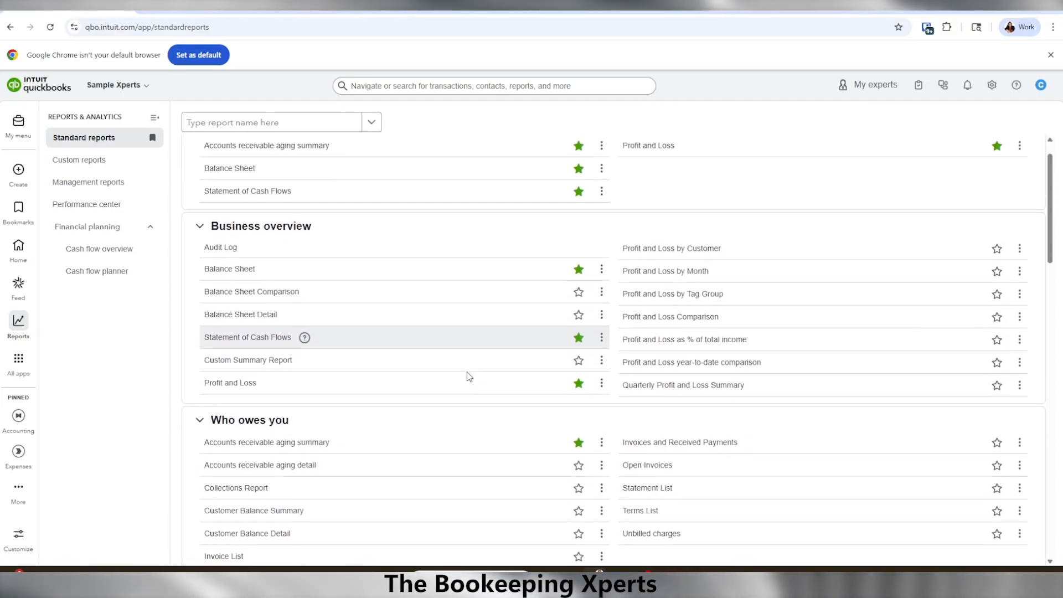
{"action": "scroll", "coordinate": [467, 373], "scroll_direction": "down", "scroll_amount": 3}
{"action": "scroll", "coordinate": [469, 376], "scroll_direction": "up", "scroll_amount": 2}
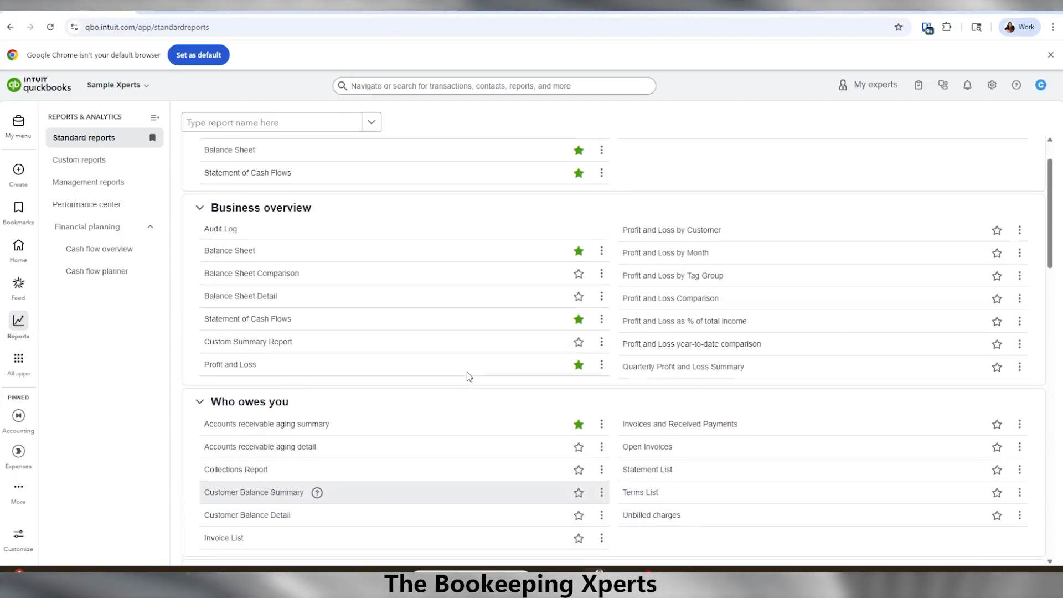
{"action": "scroll", "coordinate": [467, 375], "scroll_direction": "up", "scroll_amount": 1}
{"action": "scroll", "coordinate": [467, 376], "scroll_direction": "down", "scroll_amount": 2}
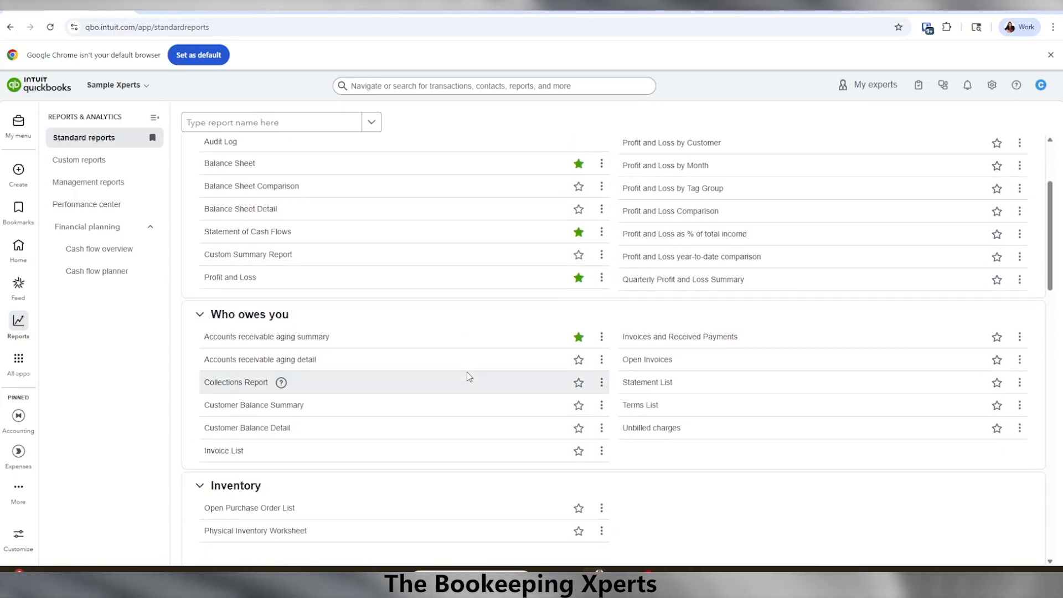
{"action": "scroll", "coordinate": [468, 376], "scroll_direction": "down", "scroll_amount": 3}
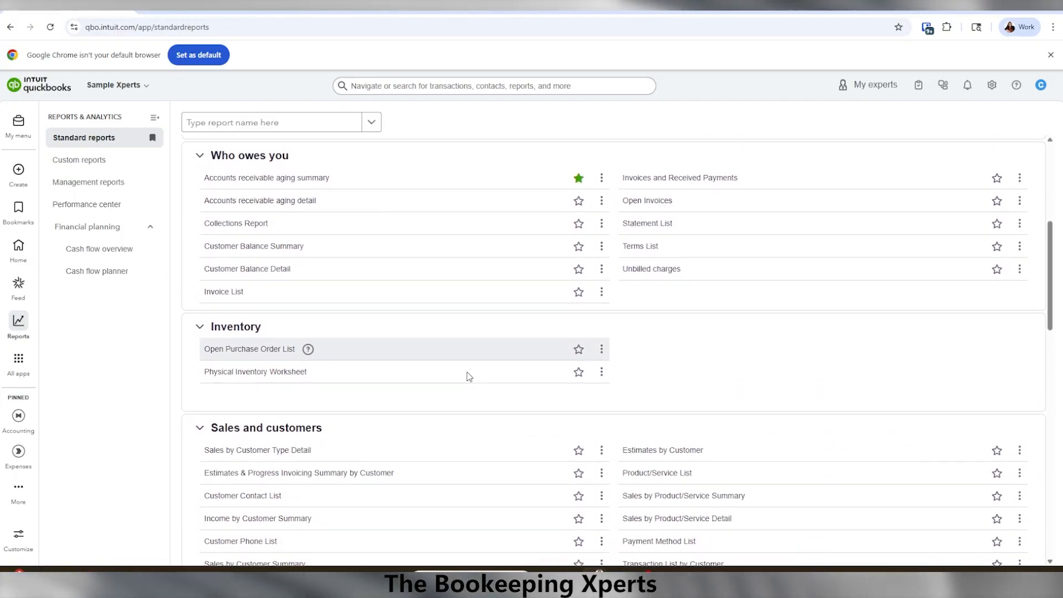
{"action": "scroll", "coordinate": [469, 376], "scroll_direction": "up", "scroll_amount": 4}
{"action": "scroll", "coordinate": [469, 376], "scroll_direction": "down", "scroll_amount": 4}
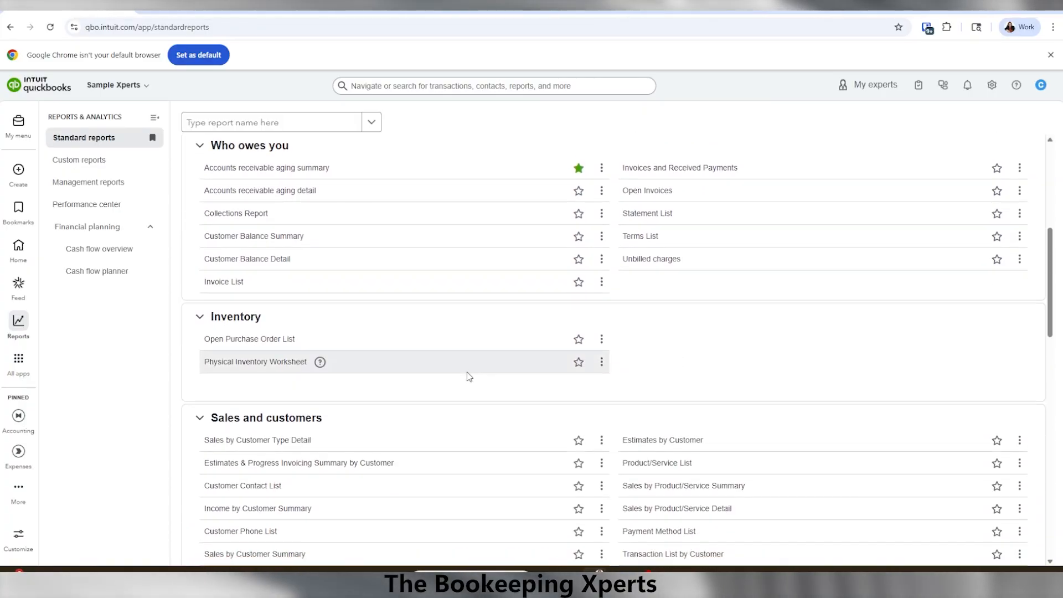
Step: Examine the What you owe, Expenses and vendors, Sales tax and Employees reports, and return to the Favorites reports
{"action": "scroll", "coordinate": [469, 376], "scroll_direction": "down", "scroll_amount": 7}
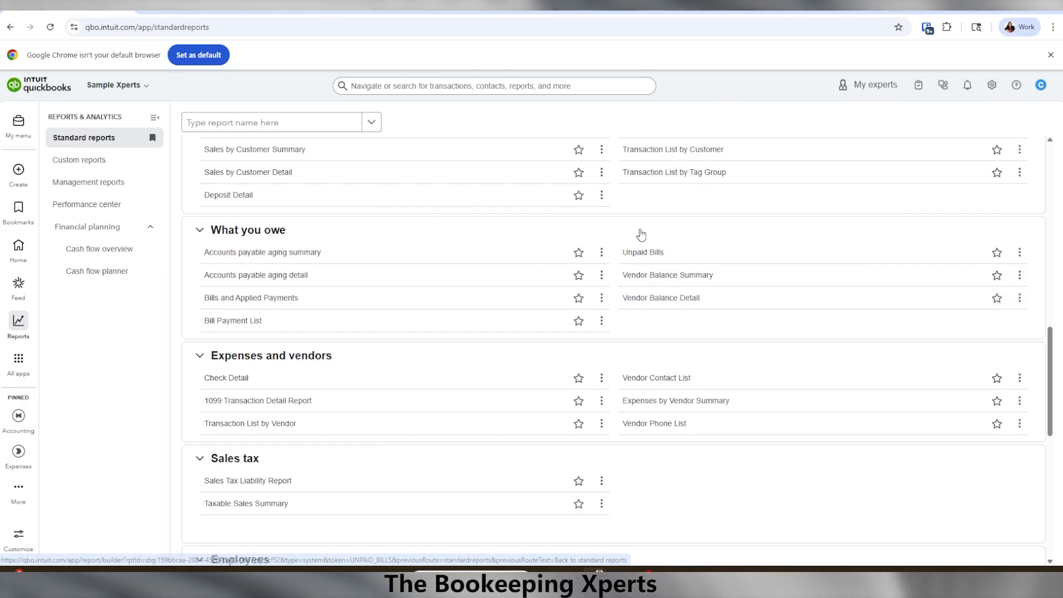
{"action": "scroll", "coordinate": [440, 311], "scroll_direction": "up", "scroll_amount": 2}
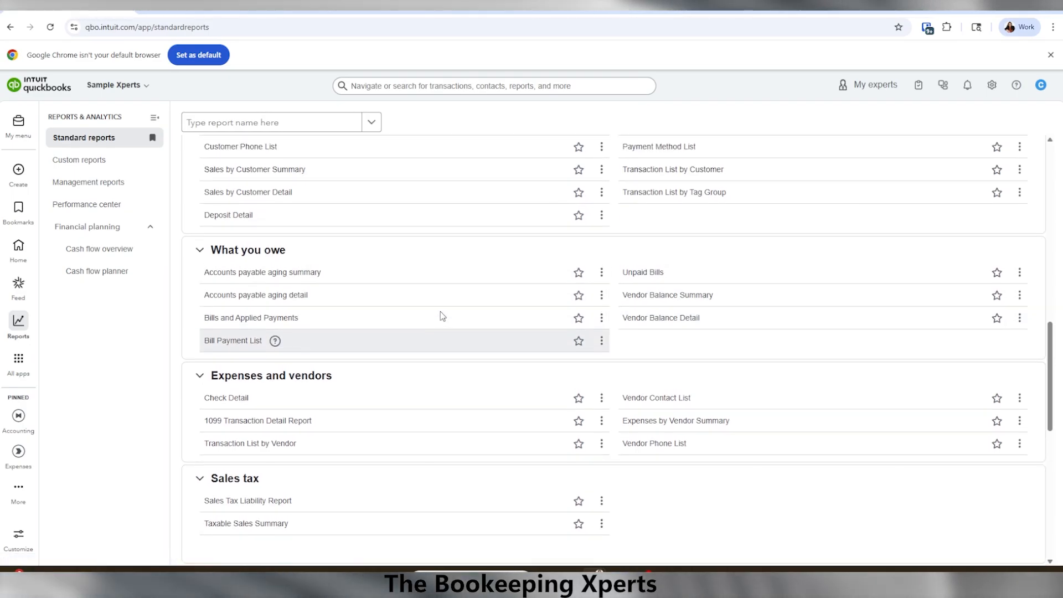
{"action": "scroll", "coordinate": [441, 314], "scroll_direction": "down", "scroll_amount": 3}
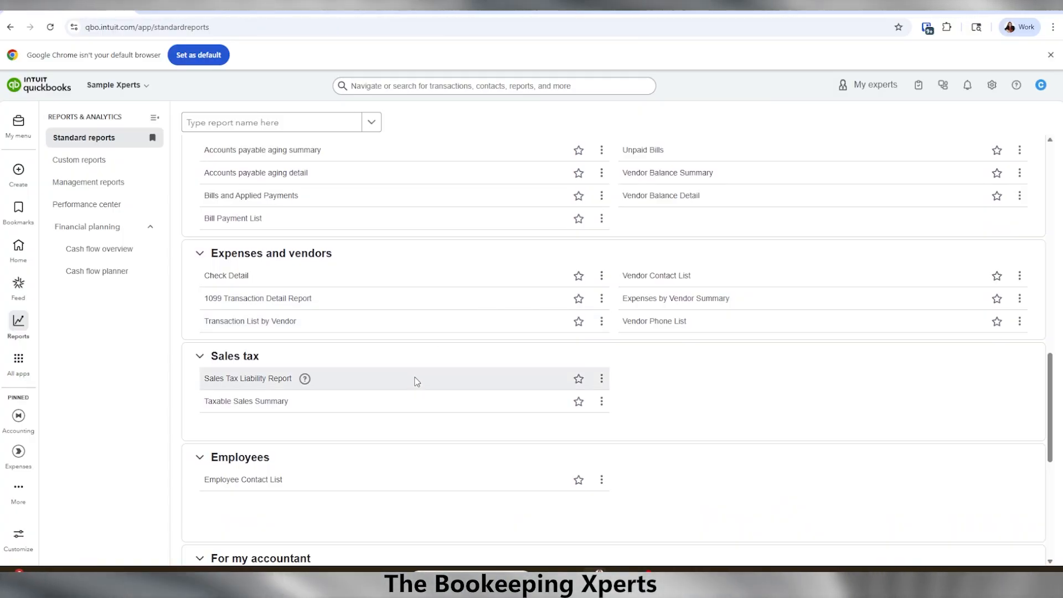
{"action": "scroll", "coordinate": [417, 381], "scroll_direction": "up", "scroll_amount": 1}
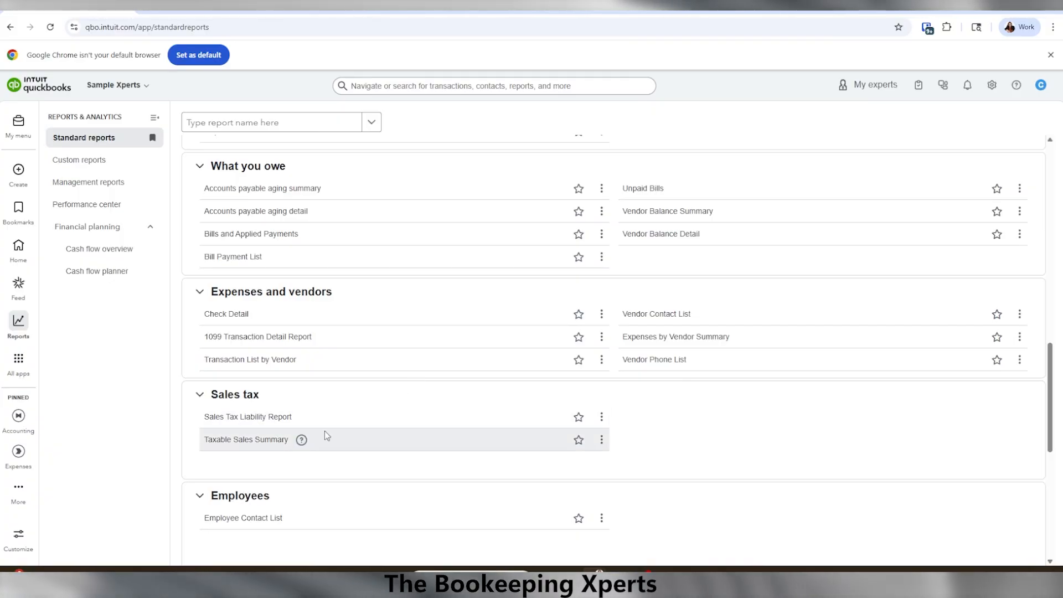
{"action": "scroll", "coordinate": [325, 435], "scroll_direction": "up", "scroll_amount": 5}
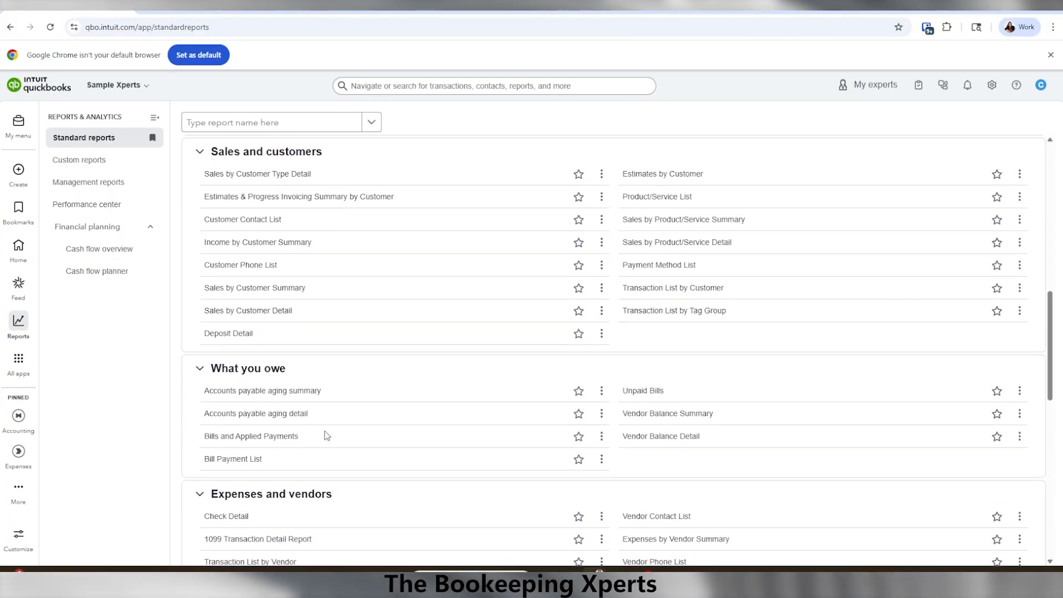
{"action": "scroll", "coordinate": [326, 435], "scroll_direction": "up", "scroll_amount": 9}
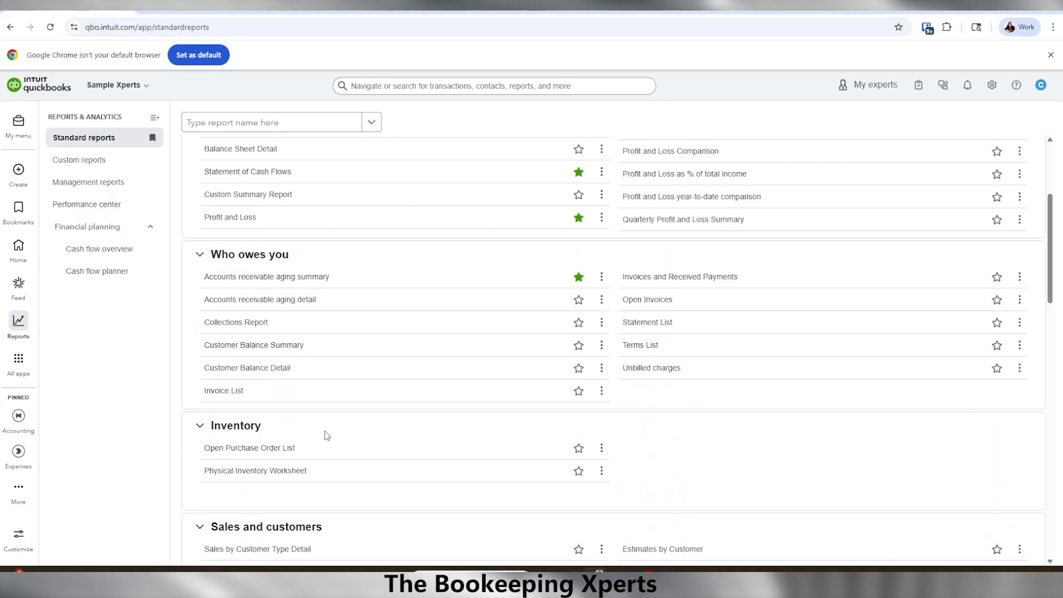
{"action": "scroll", "coordinate": [325, 431], "scroll_direction": "up", "scroll_amount": 5}
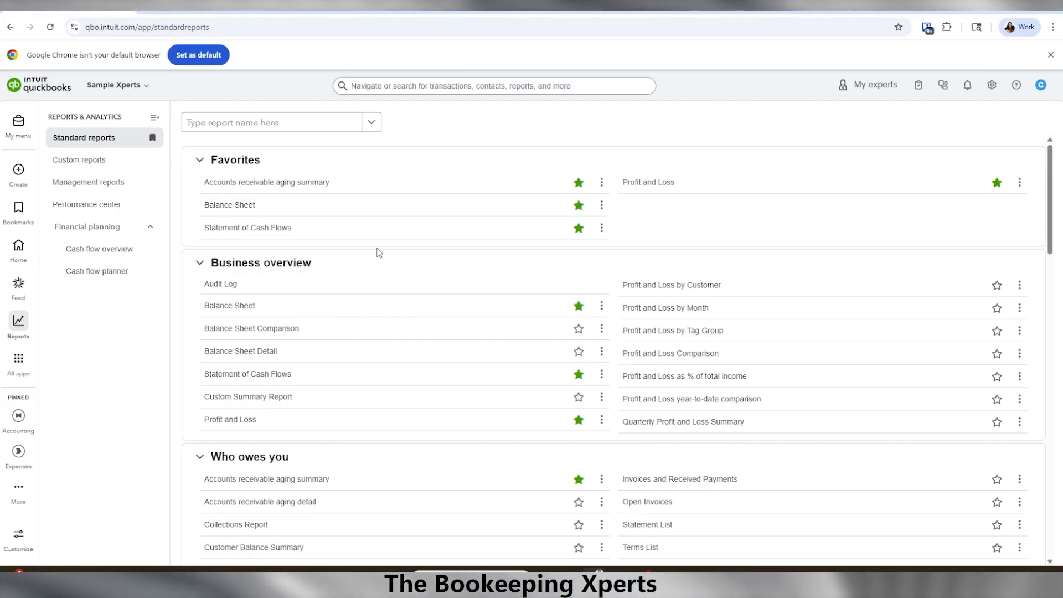
{"action": "left_click_drag", "start_coordinate": [378, 247], "coordinate": [373, 245]}
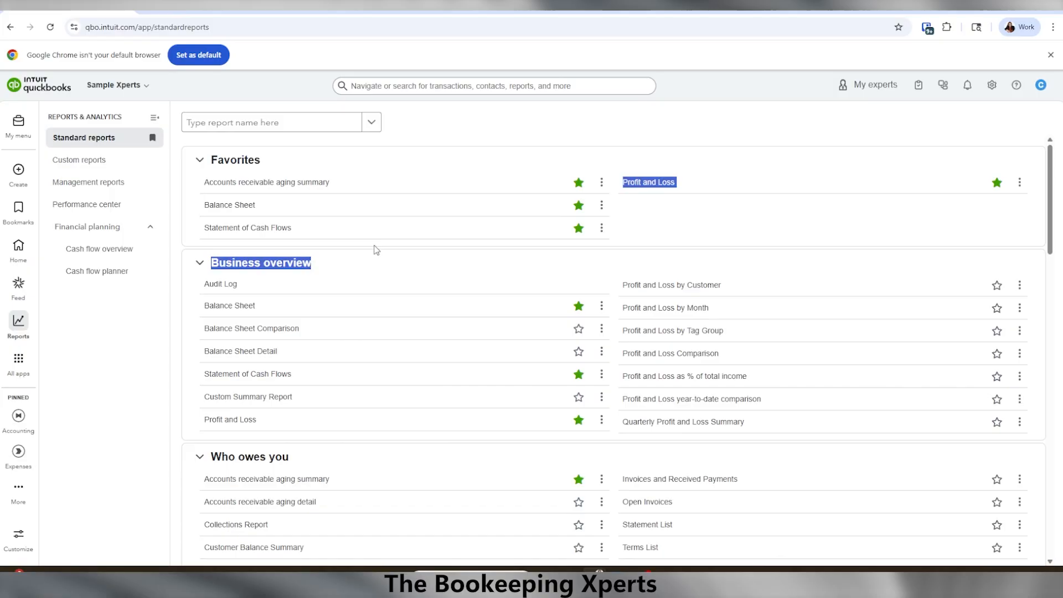
{"action": "left_click", "coordinate": [373, 245]}
{"action": "scroll", "coordinate": [532, 317], "scroll_direction": "down", "scroll_amount": 1}
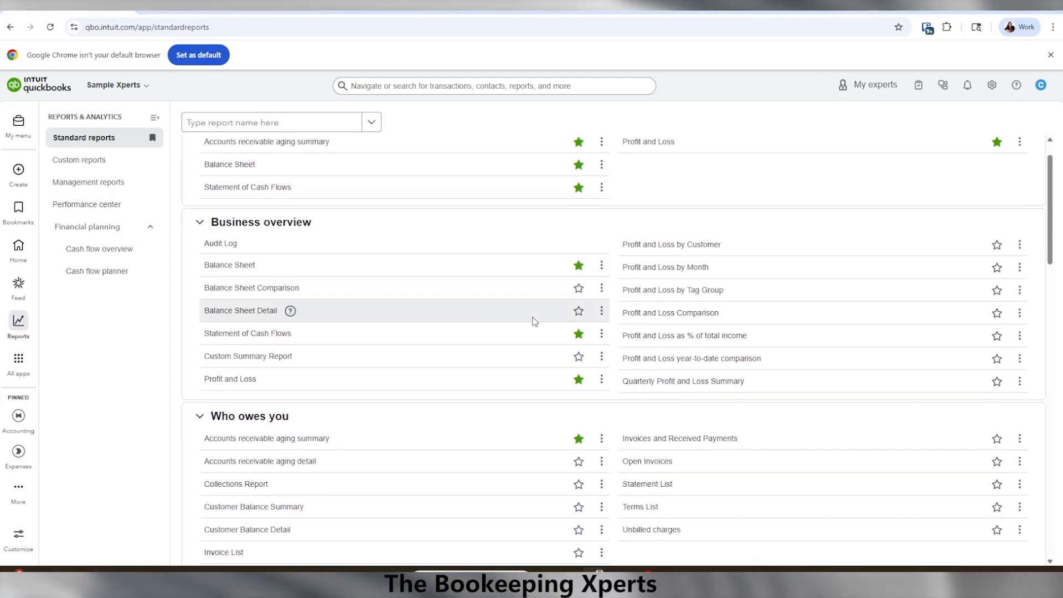
{"action": "scroll", "coordinate": [534, 322], "scroll_direction": "up", "scroll_amount": 1}
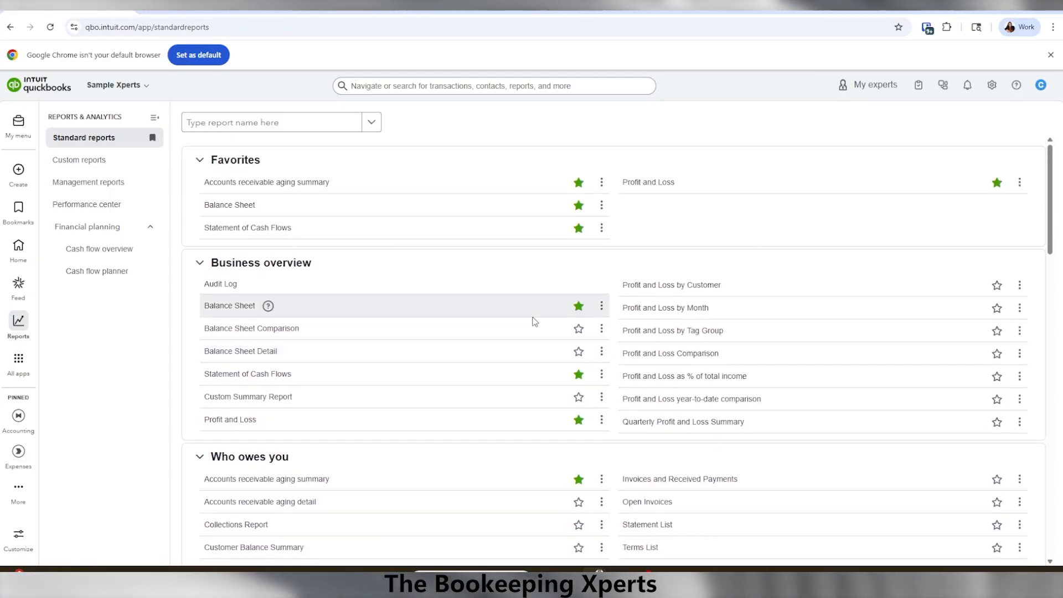